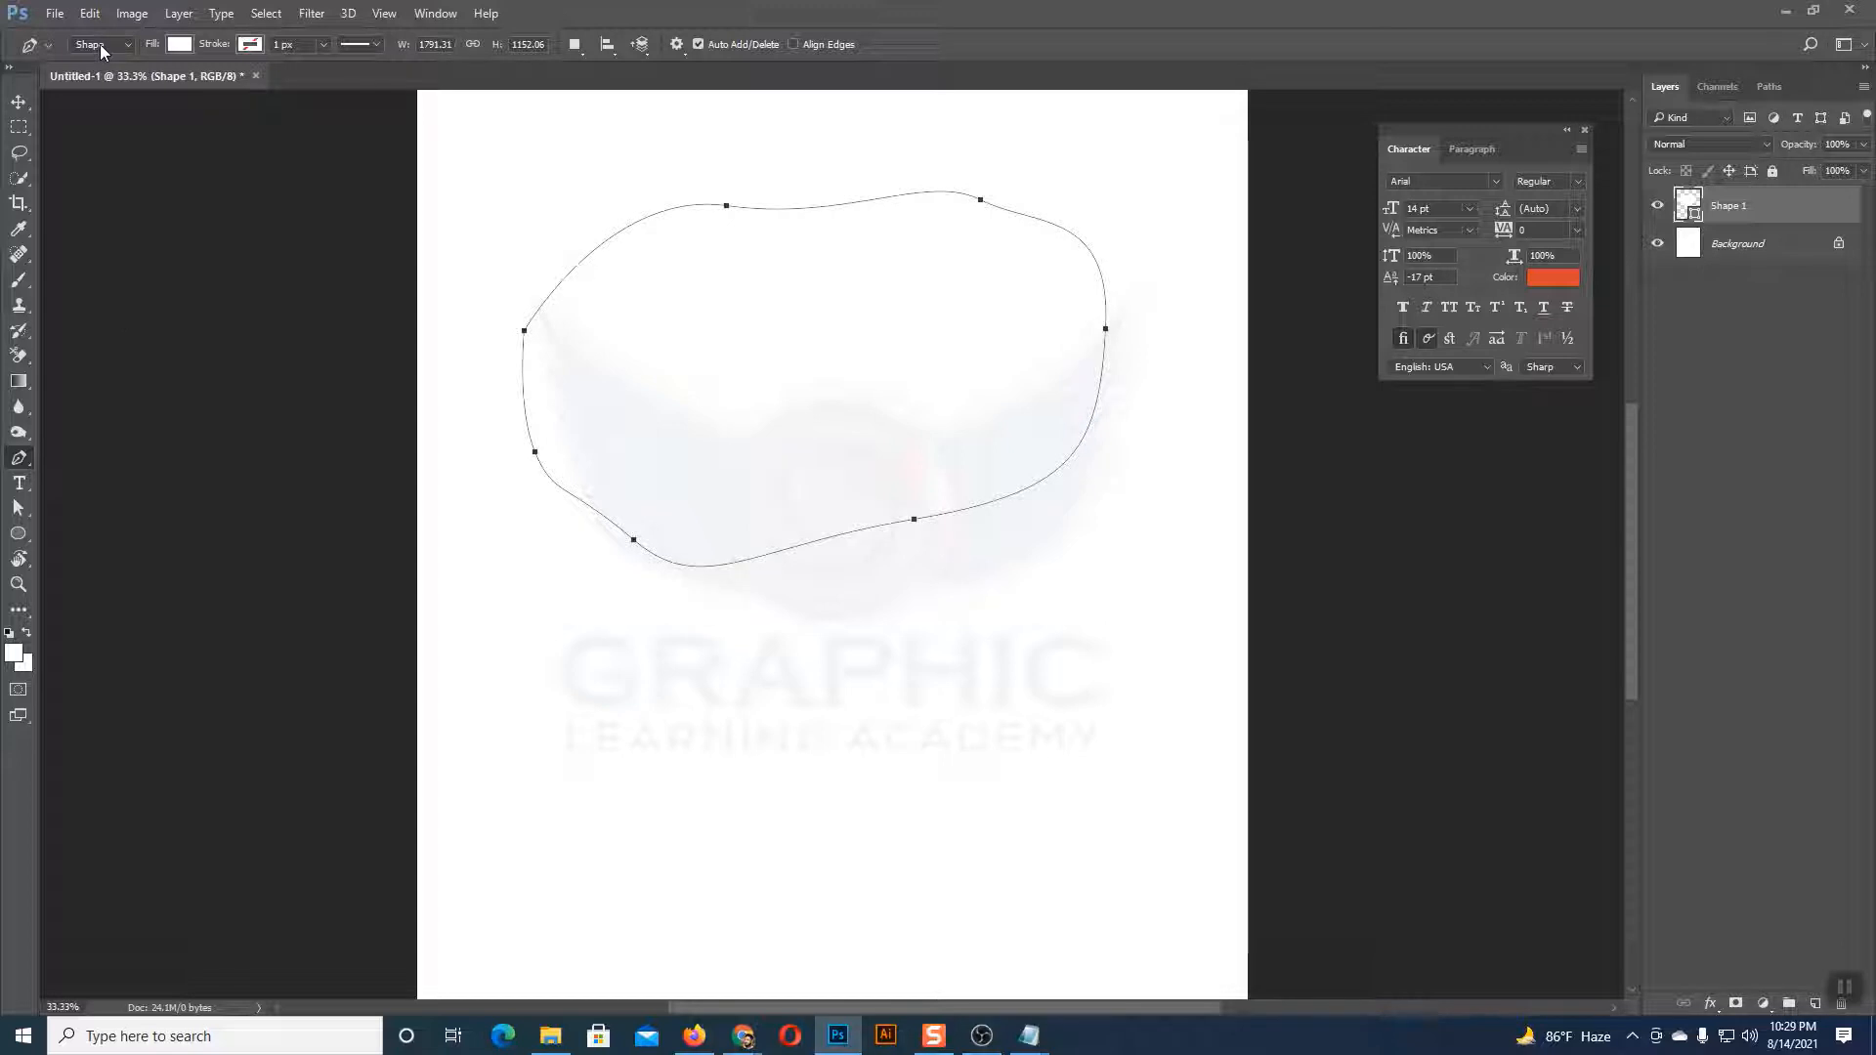
# Step: Fill the freeform shape with red ff1f1f and move it slightly lower on the canvas
pyautogui.doubleClick(1695, 215)
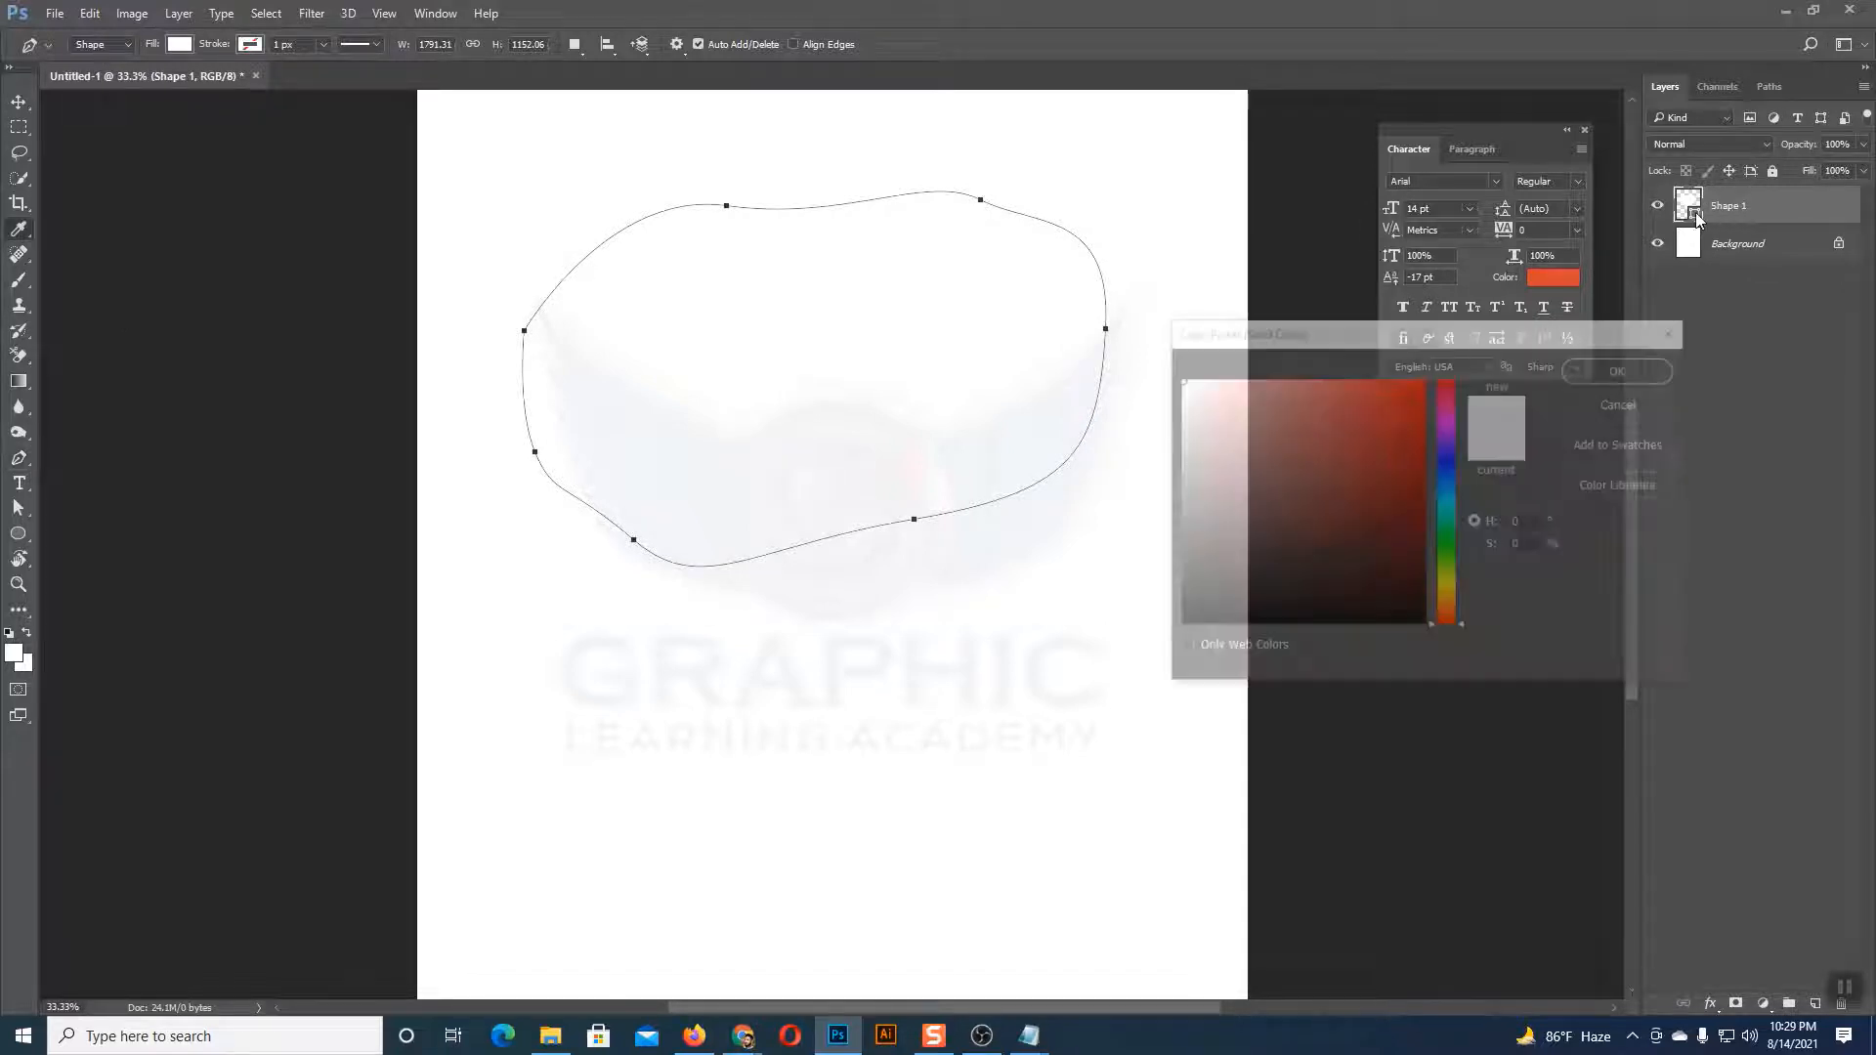
pyautogui.click(1553, 277)
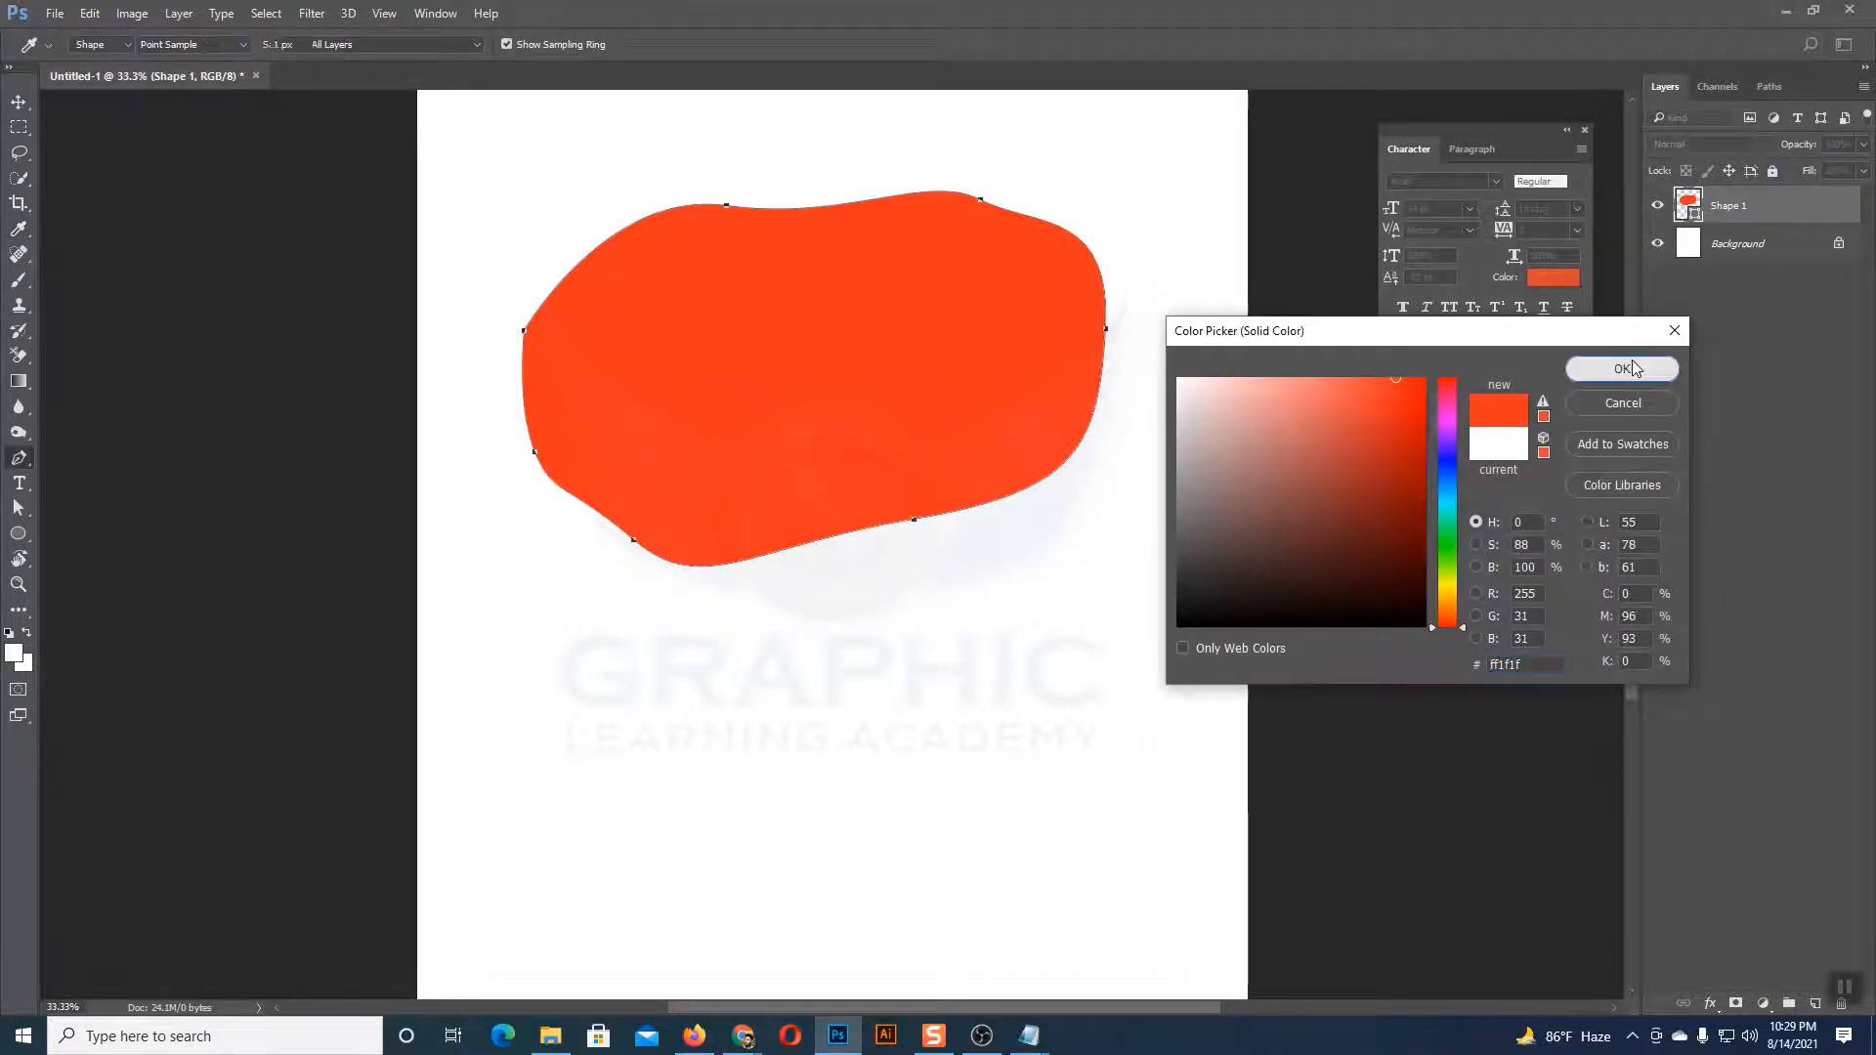
pyautogui.click(1613, 369)
pyautogui.press('v')
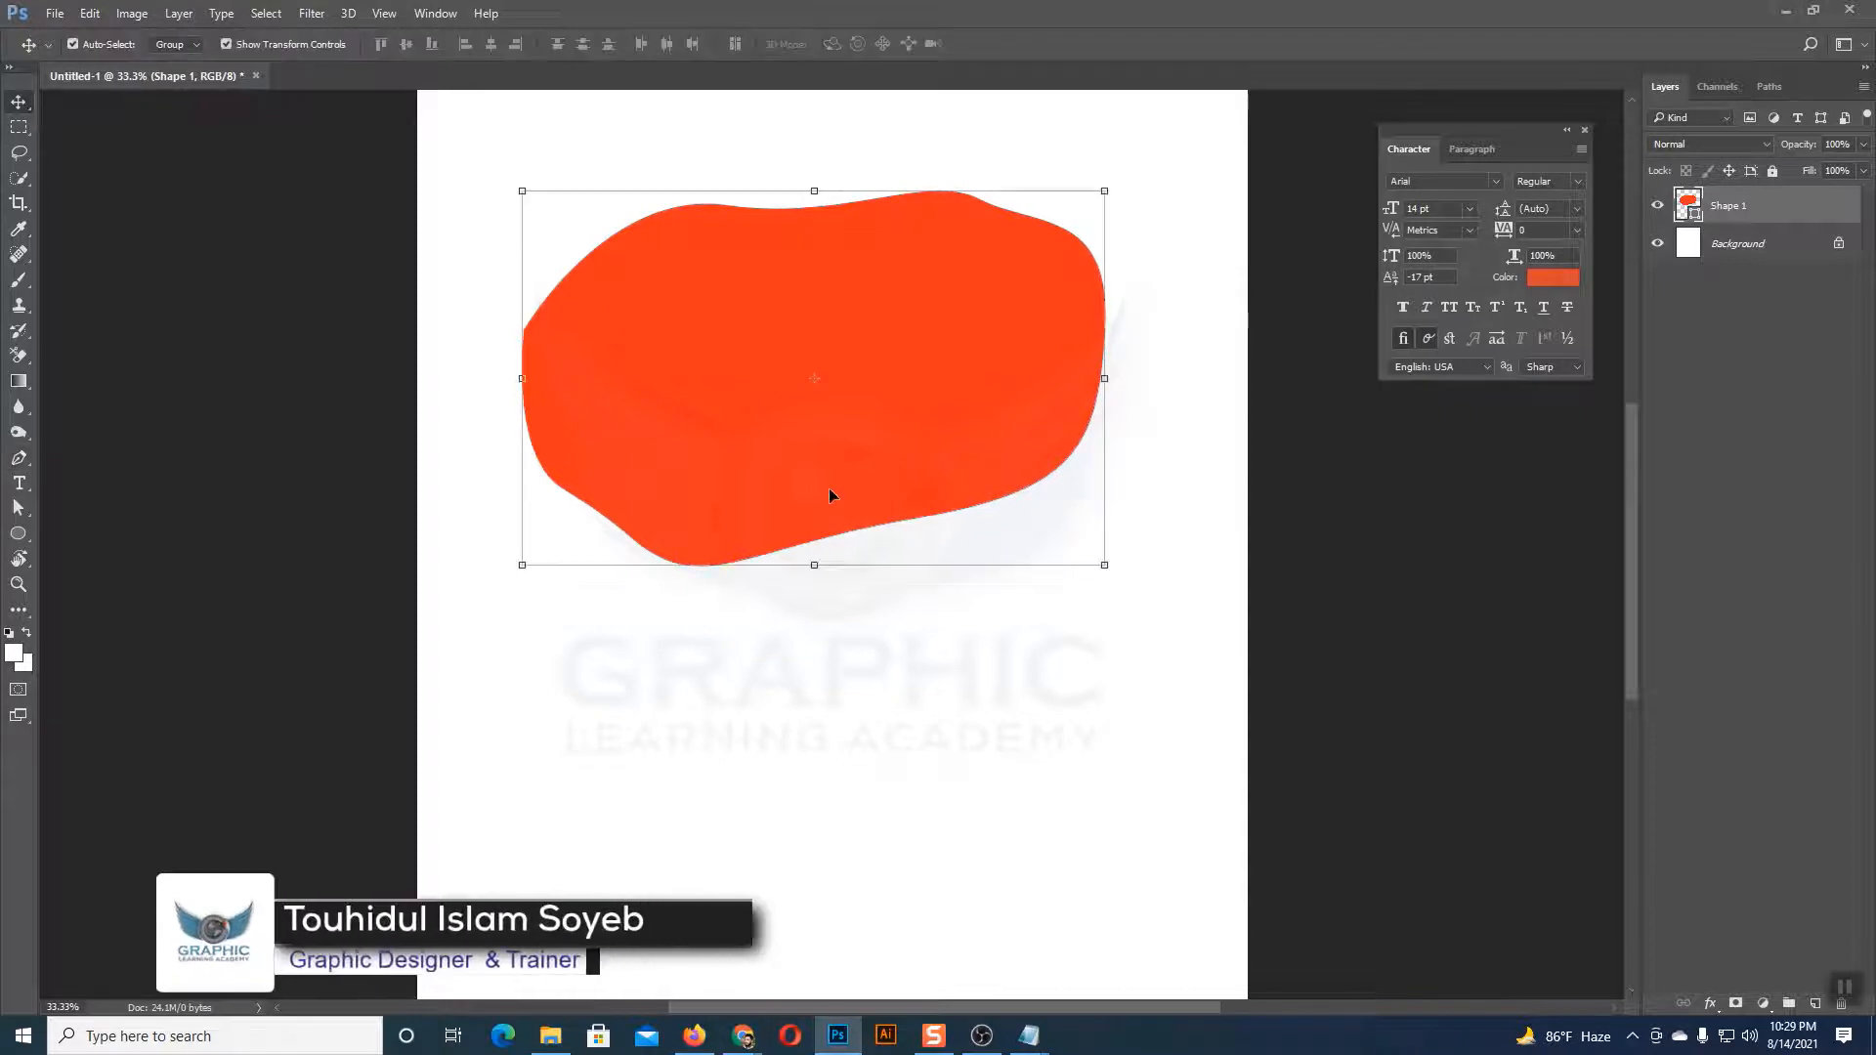
pyautogui.moveTo(829, 489); pyautogui.dragTo(833, 565)
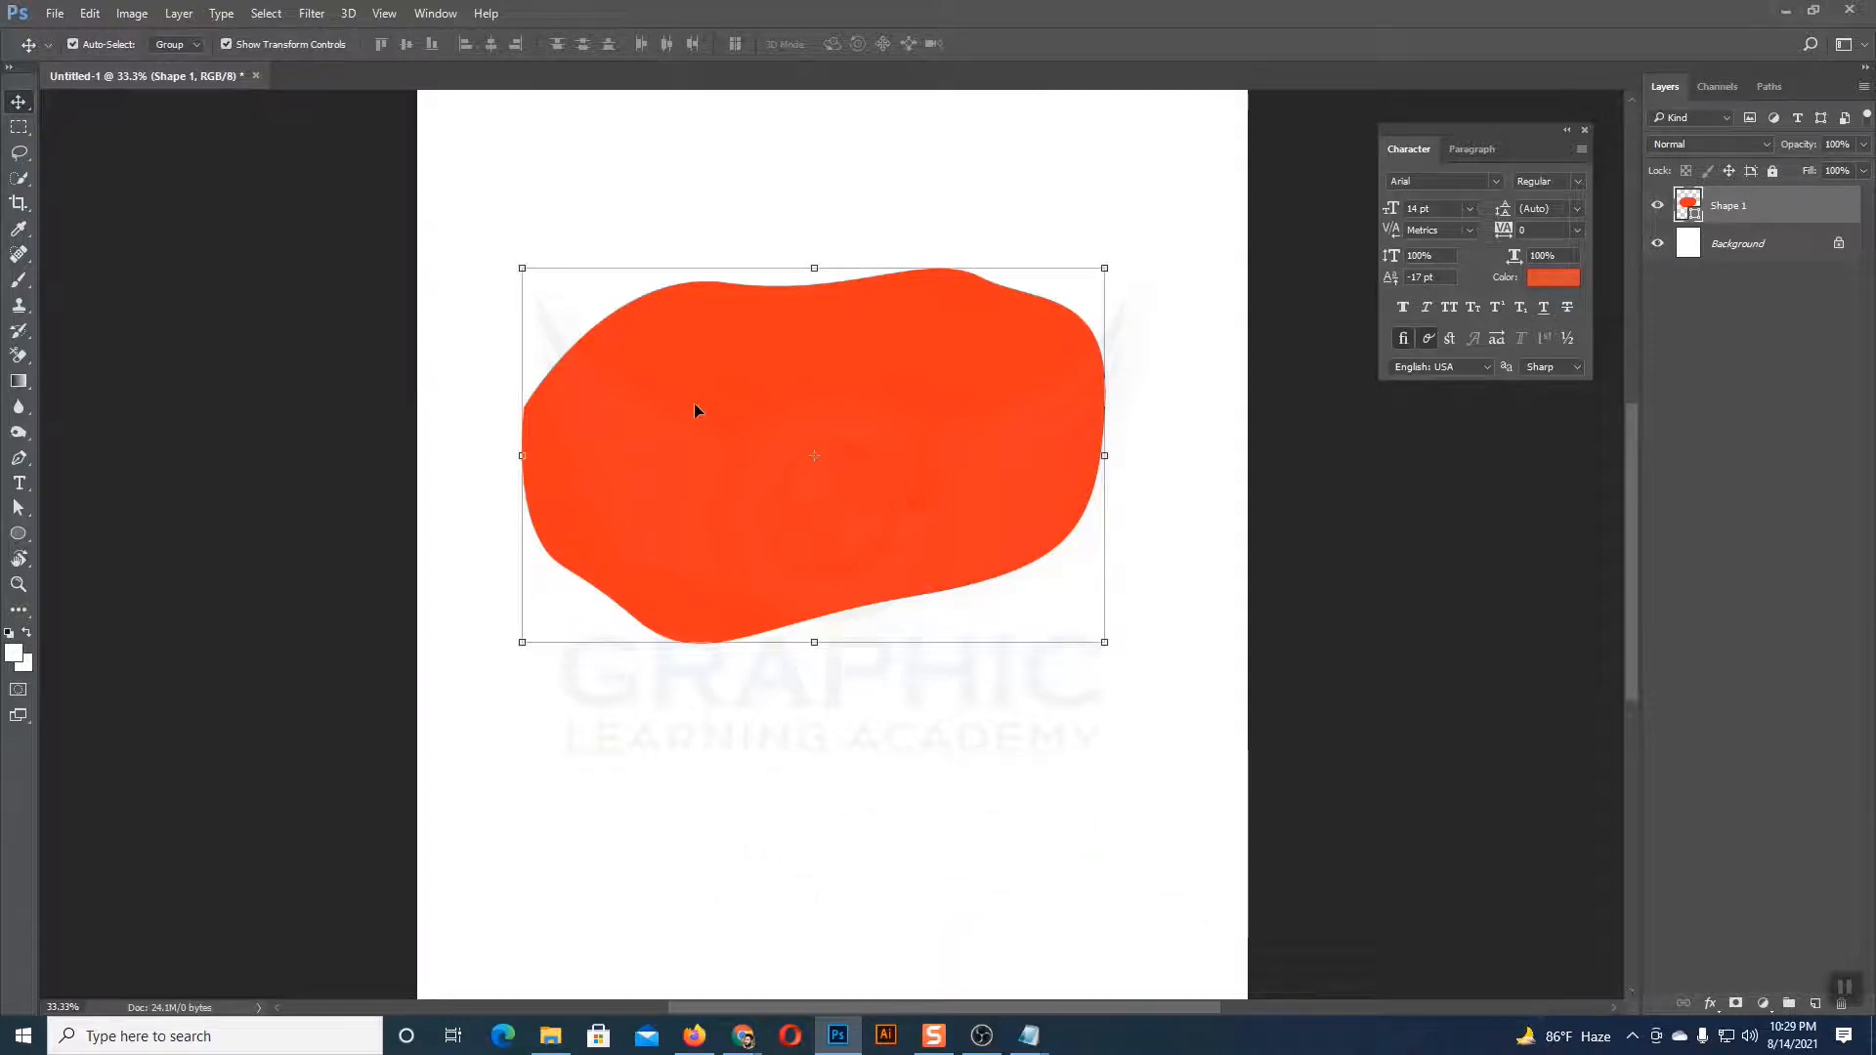
# Step: Extend the outer direction handle of the shape's upper-right anchor and move its upper-left anchor point upward
pyautogui.moveTo(17, 508); pyautogui.dragTo(66, 522)
pyautogui.click(725, 284)
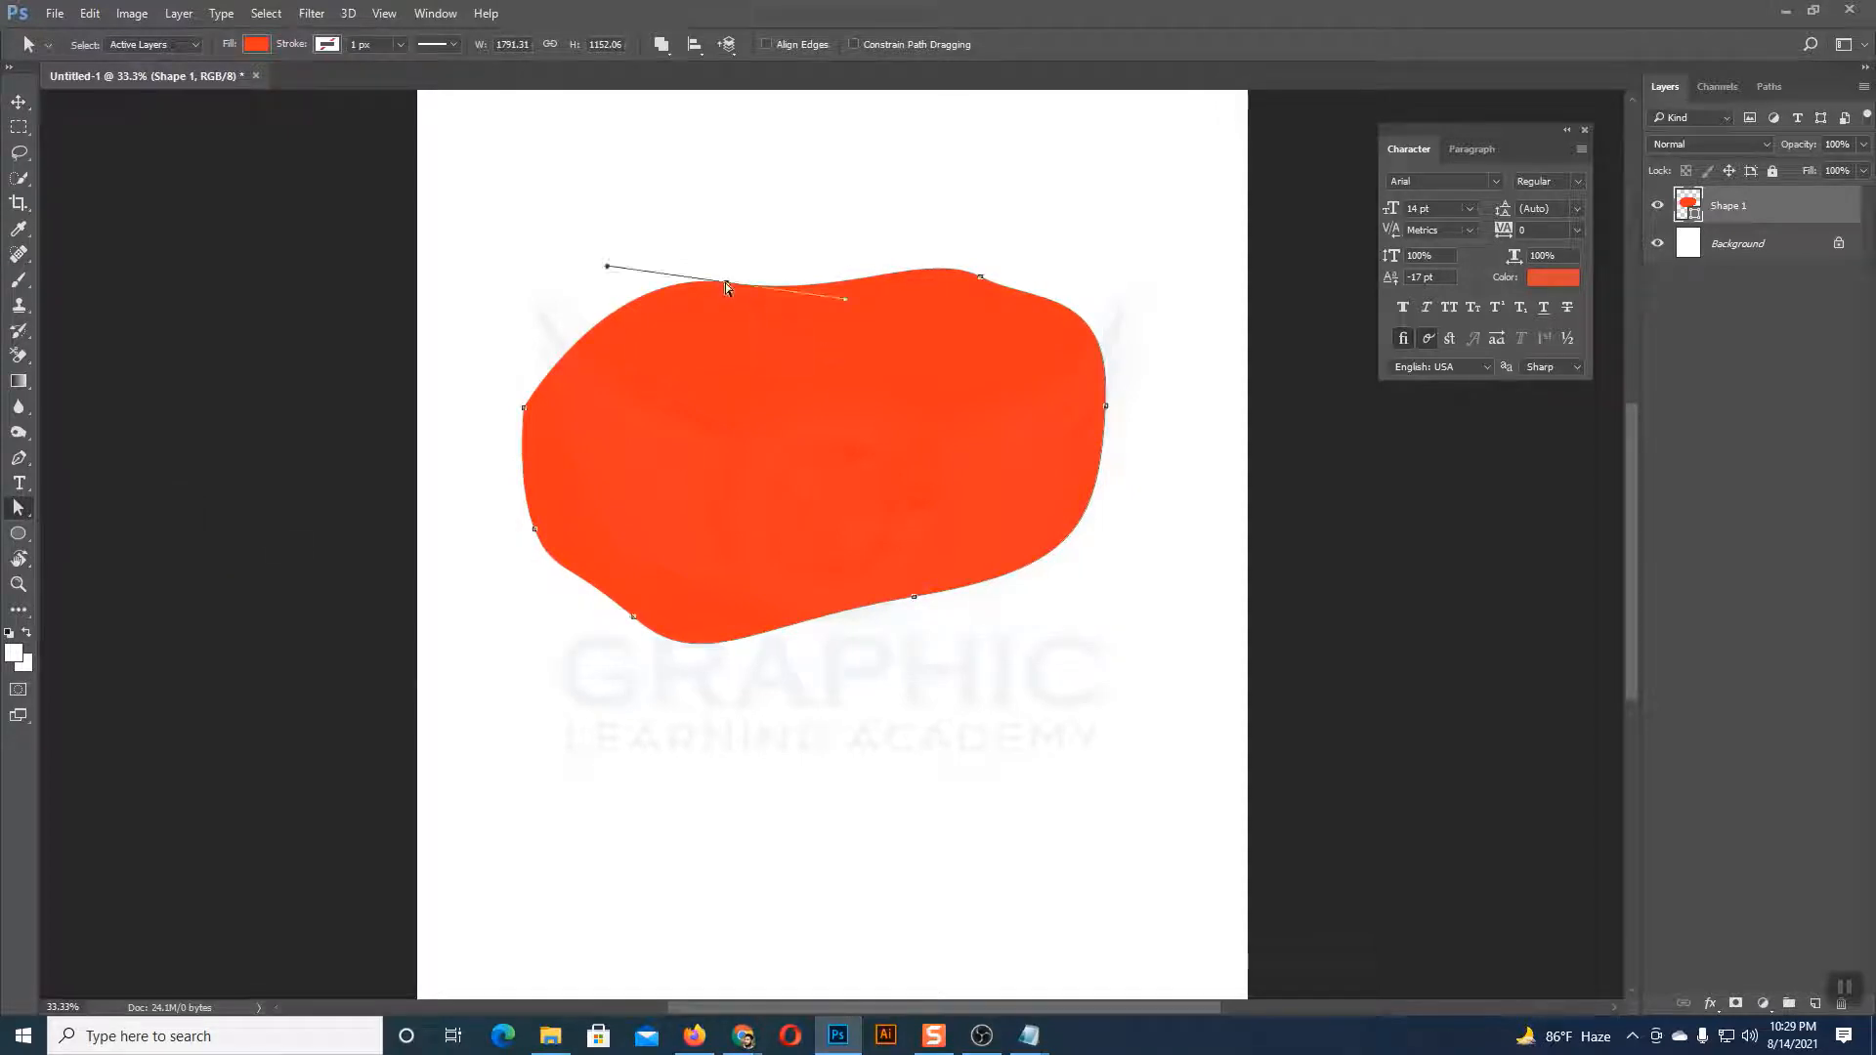
pyautogui.click(979, 278)
pyautogui.moveTo(1034, 304); pyautogui.dragTo(1091, 298)
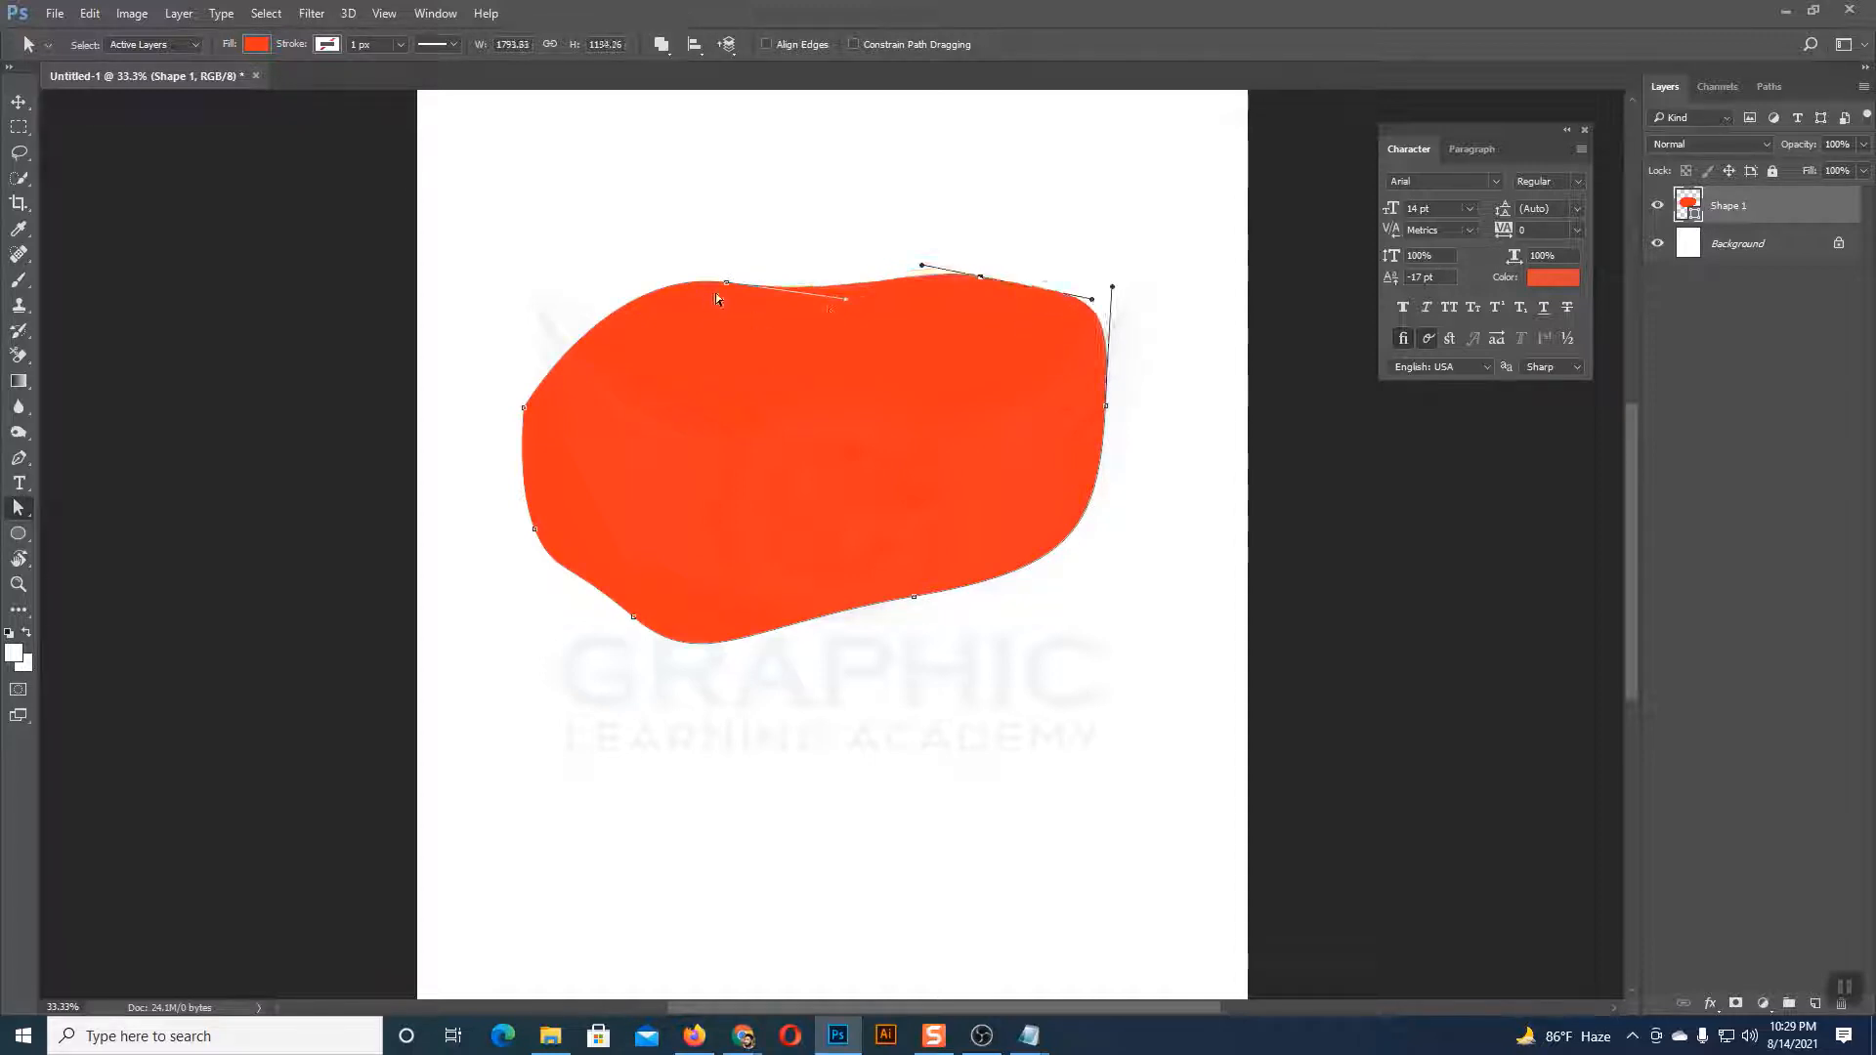
pyautogui.moveTo(727, 282); pyautogui.dragTo(708, 251)
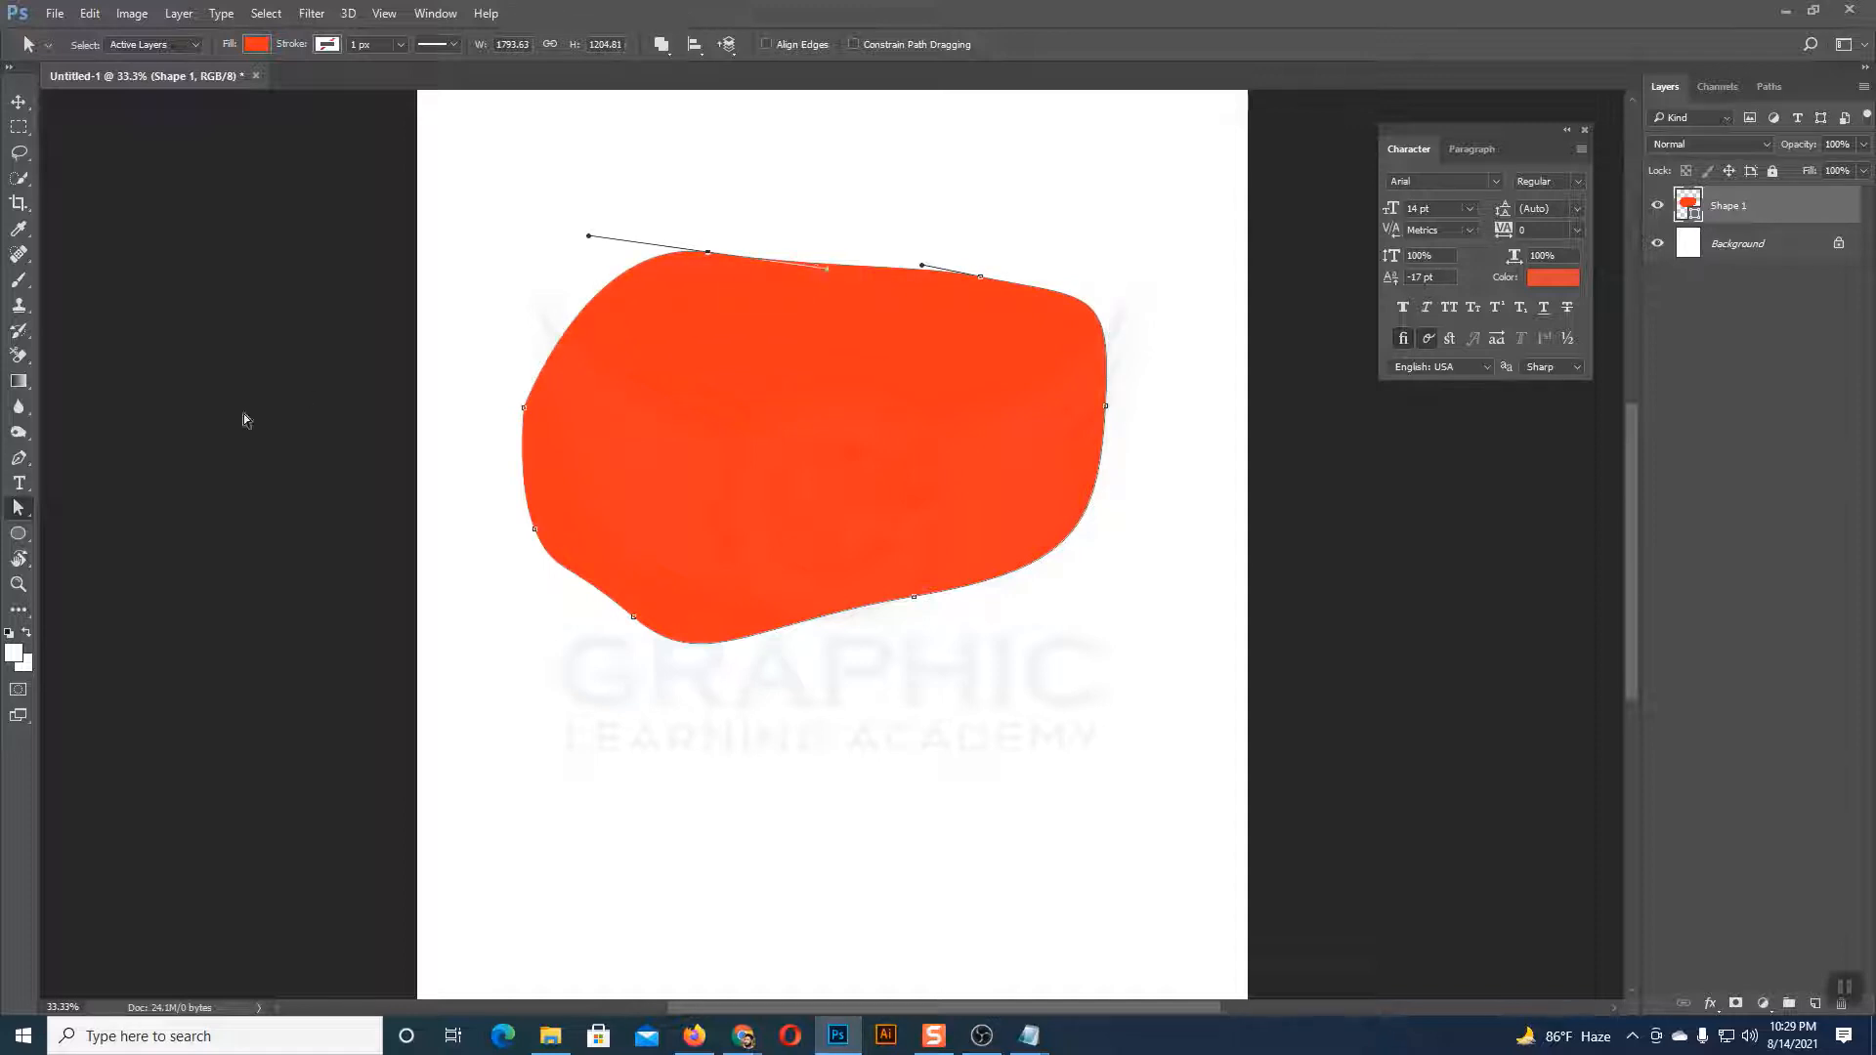
# Step: Try to remove the shape's upper-left anchor point with the Direct Selection tool
pyautogui.click(817, 236)
pyautogui.click(708, 252)
pyautogui.press('Delete')
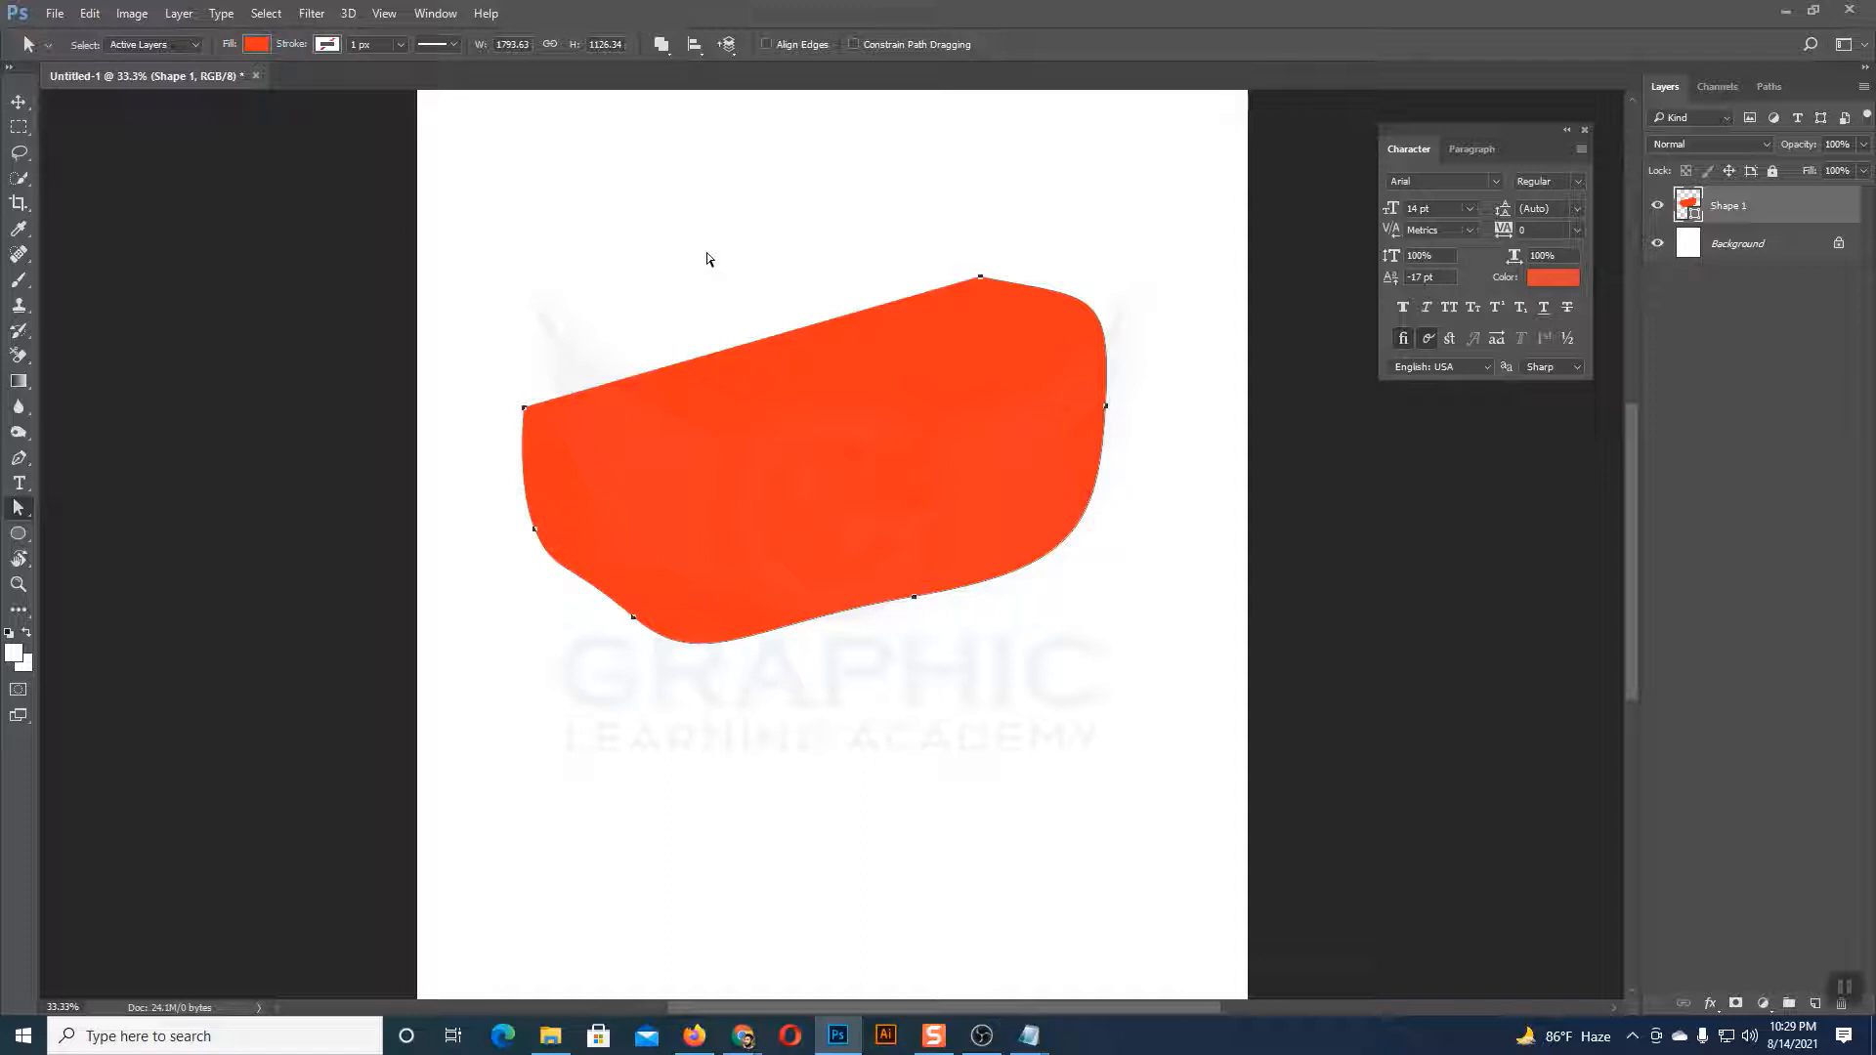
pyautogui.press('v')
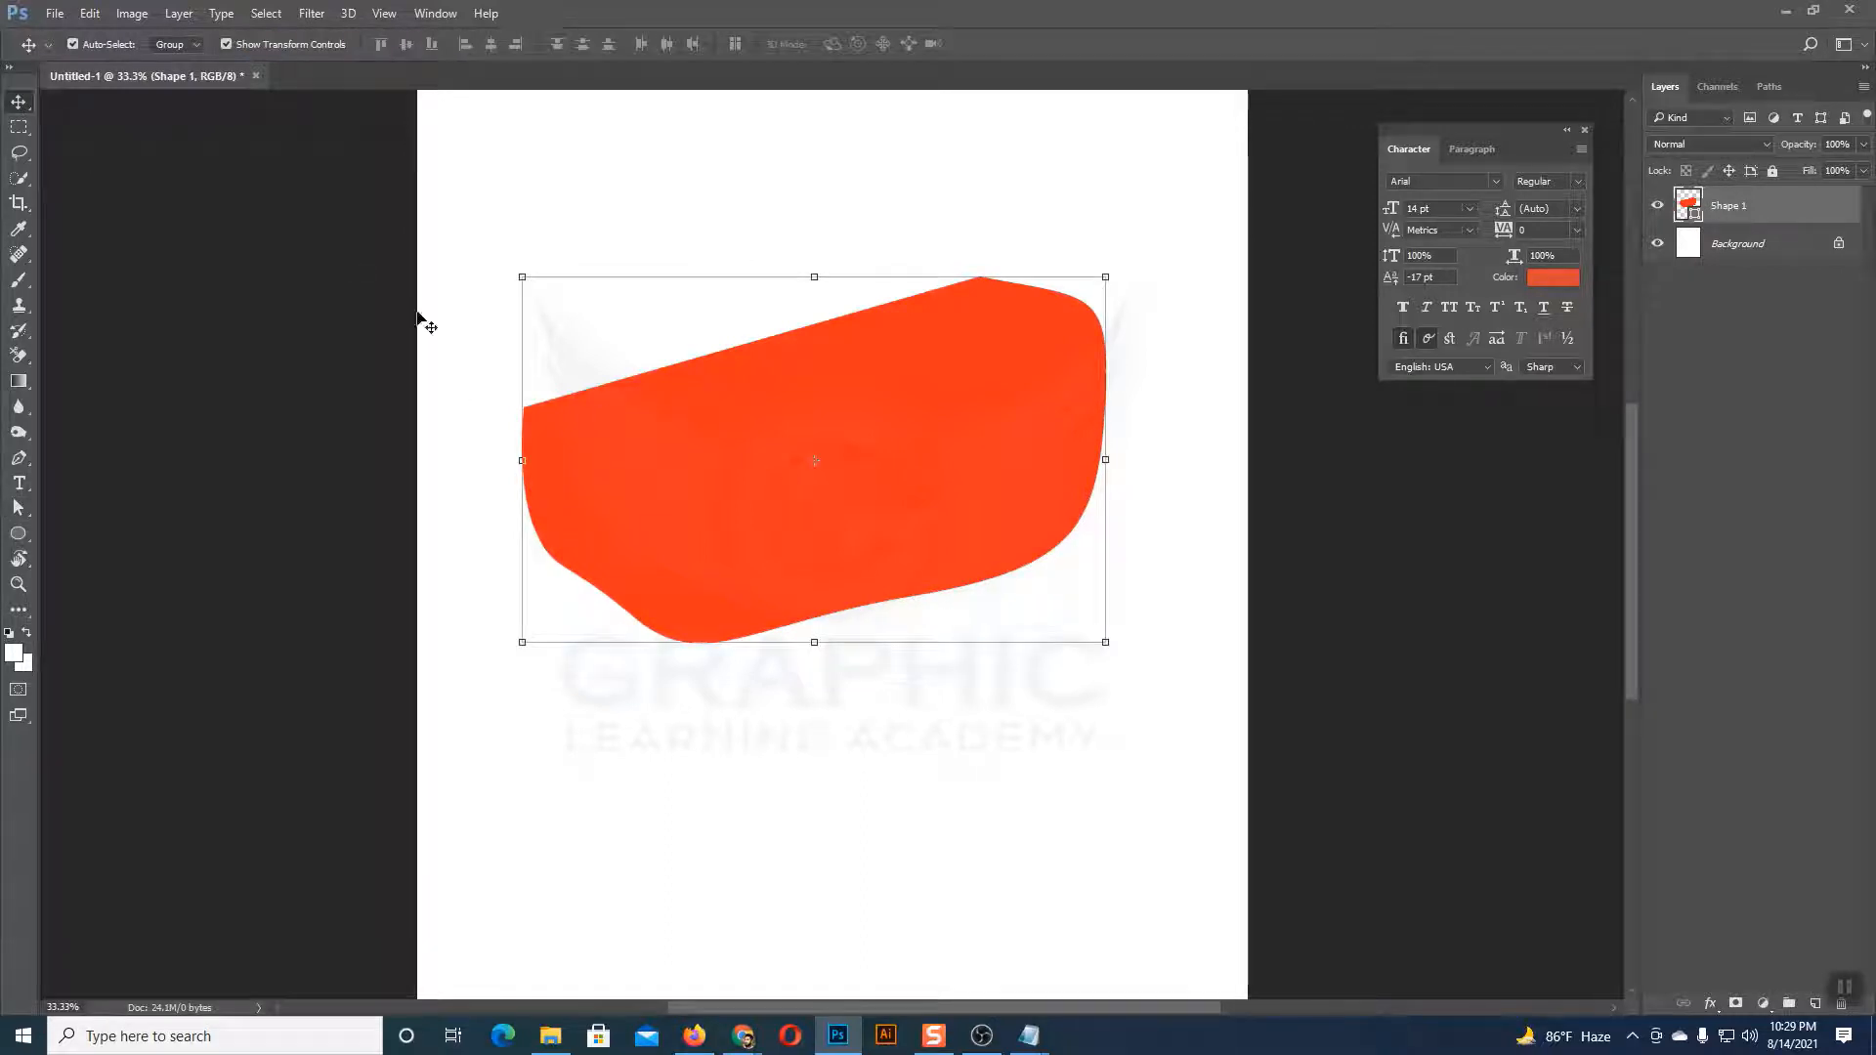
# Step: Set the cut shape's fill to none and its stroke to red to check whether the path is open
pyautogui.click(19, 535)
pyautogui.click(180, 45)
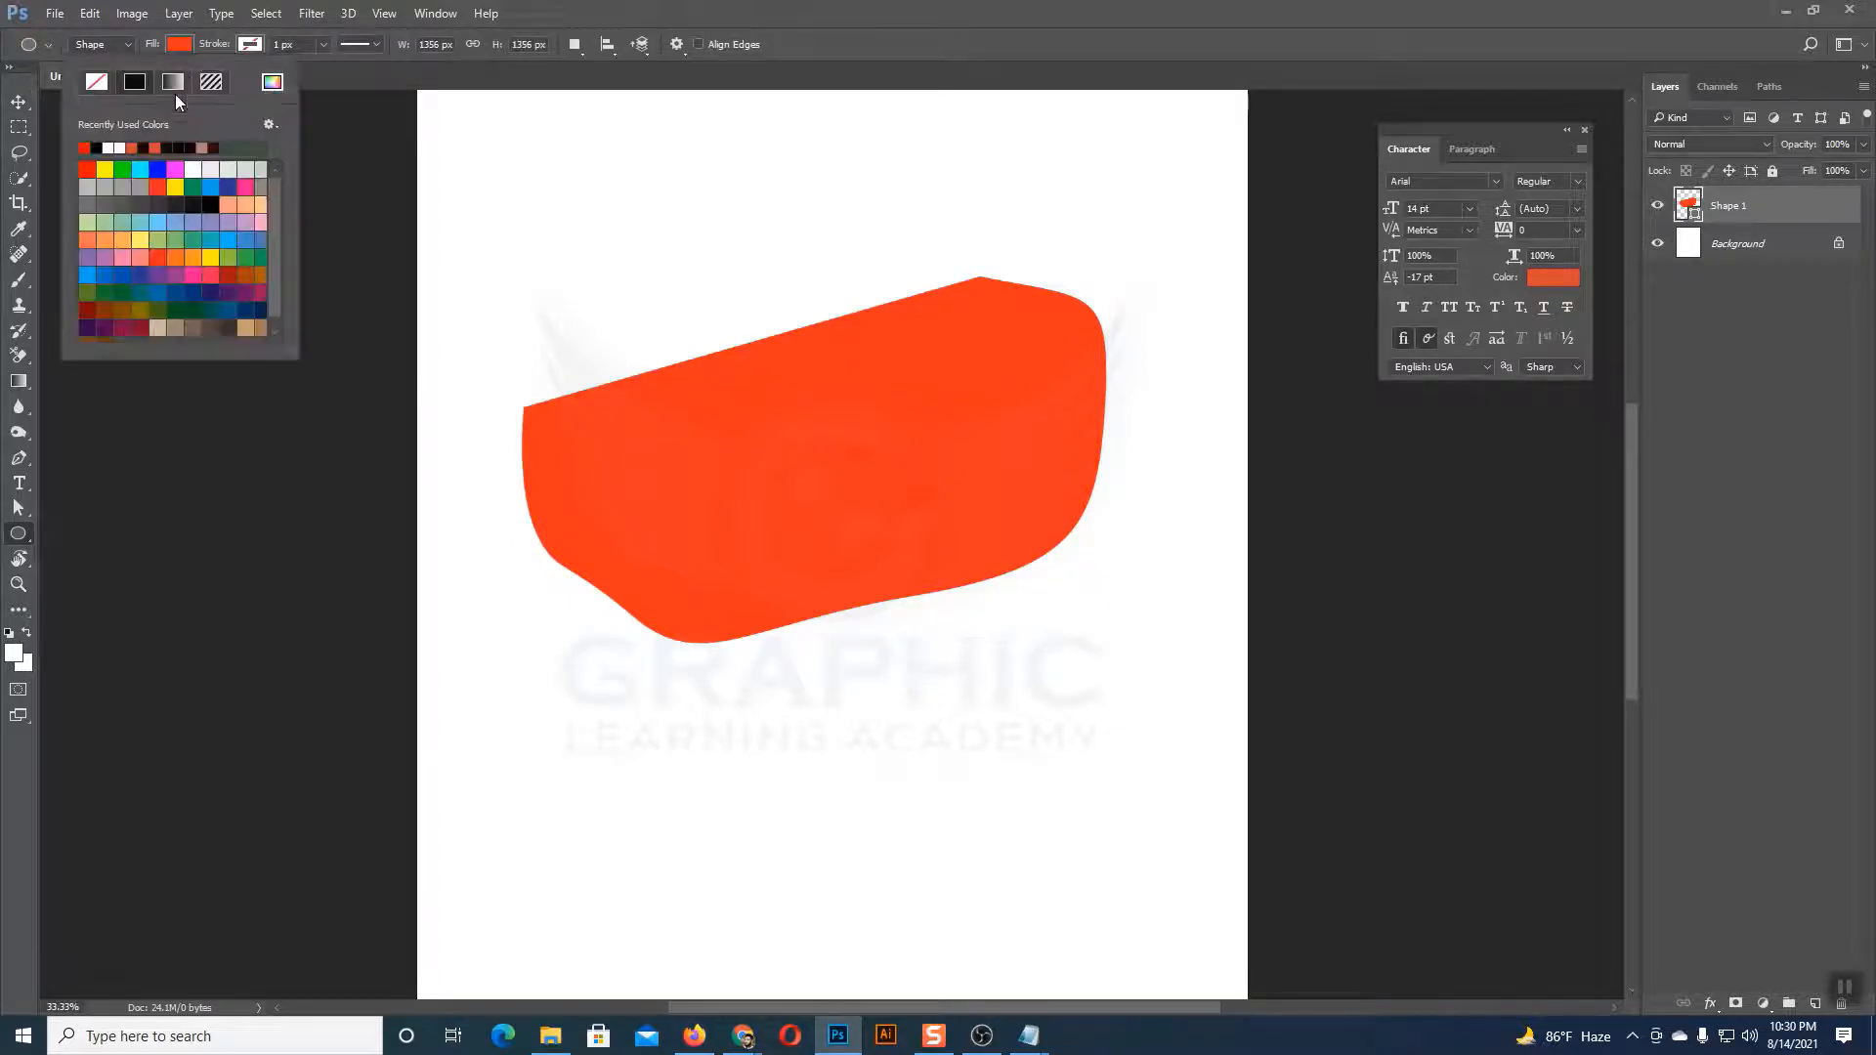
pyautogui.click(96, 81)
pyautogui.click(250, 44)
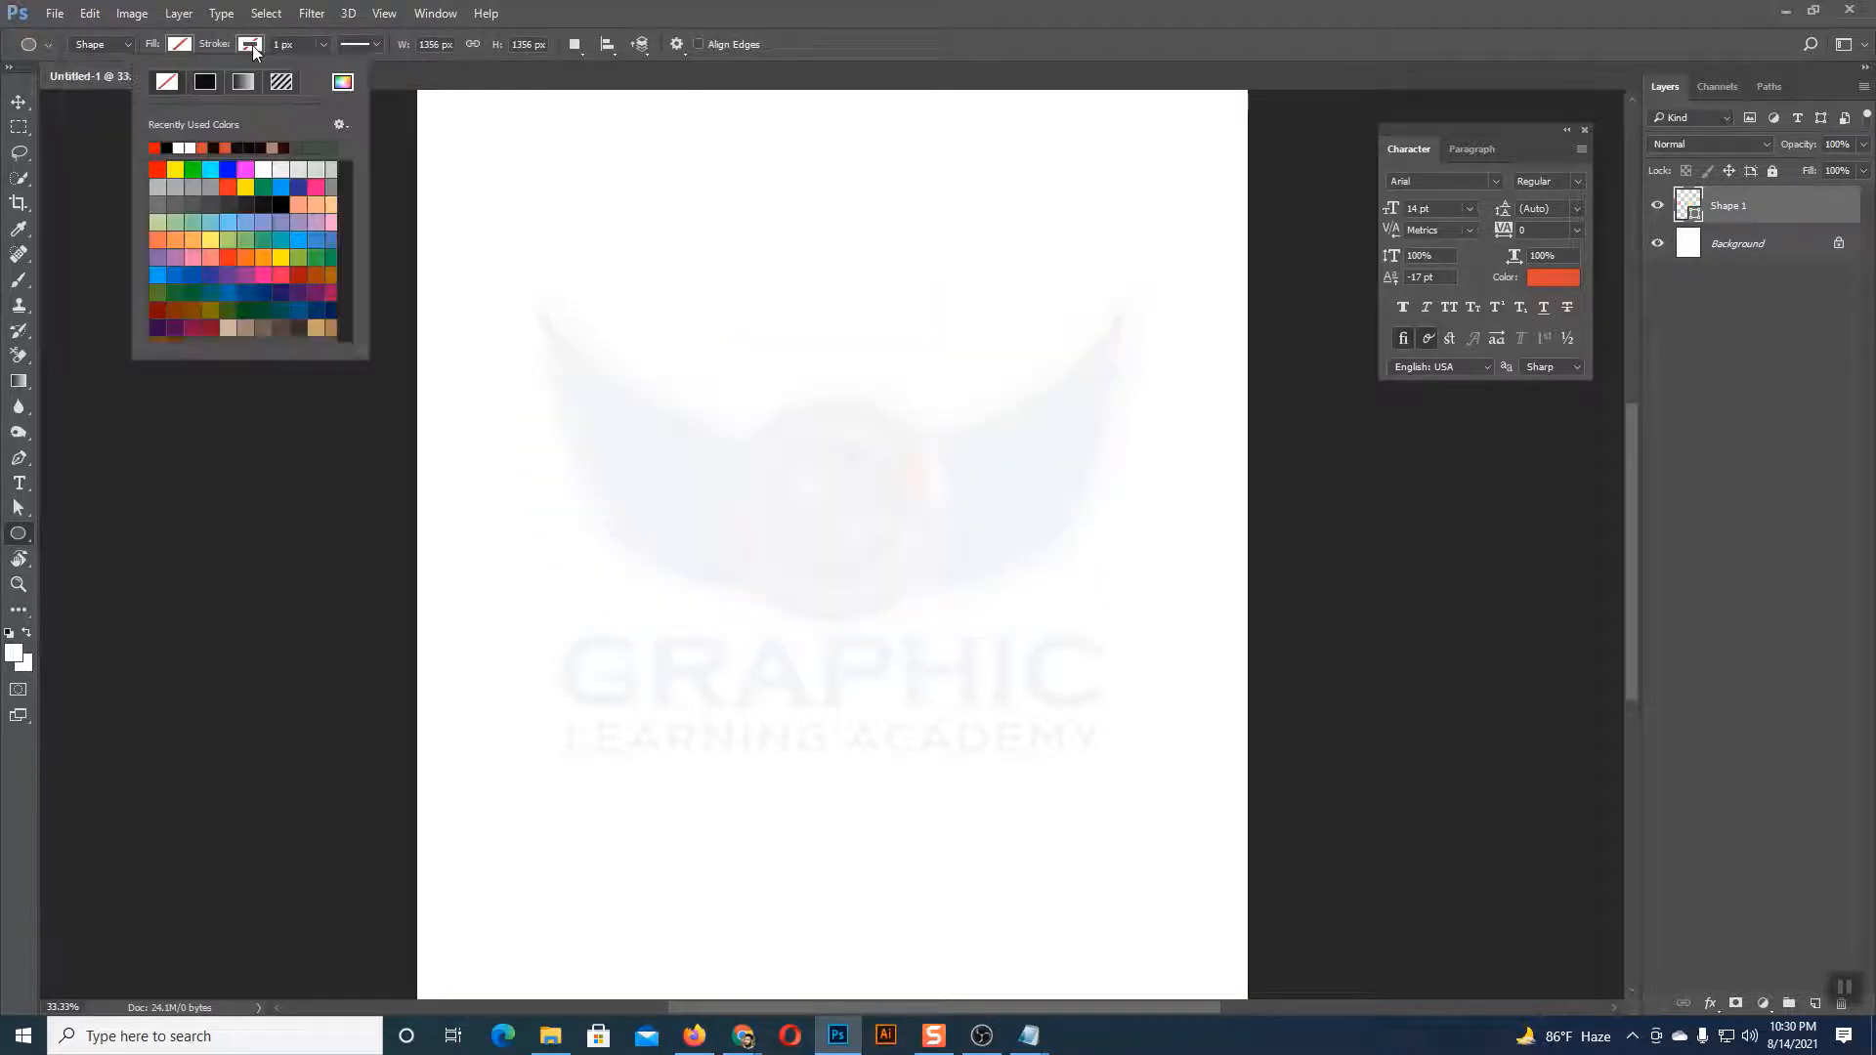
pyautogui.click(154, 149)
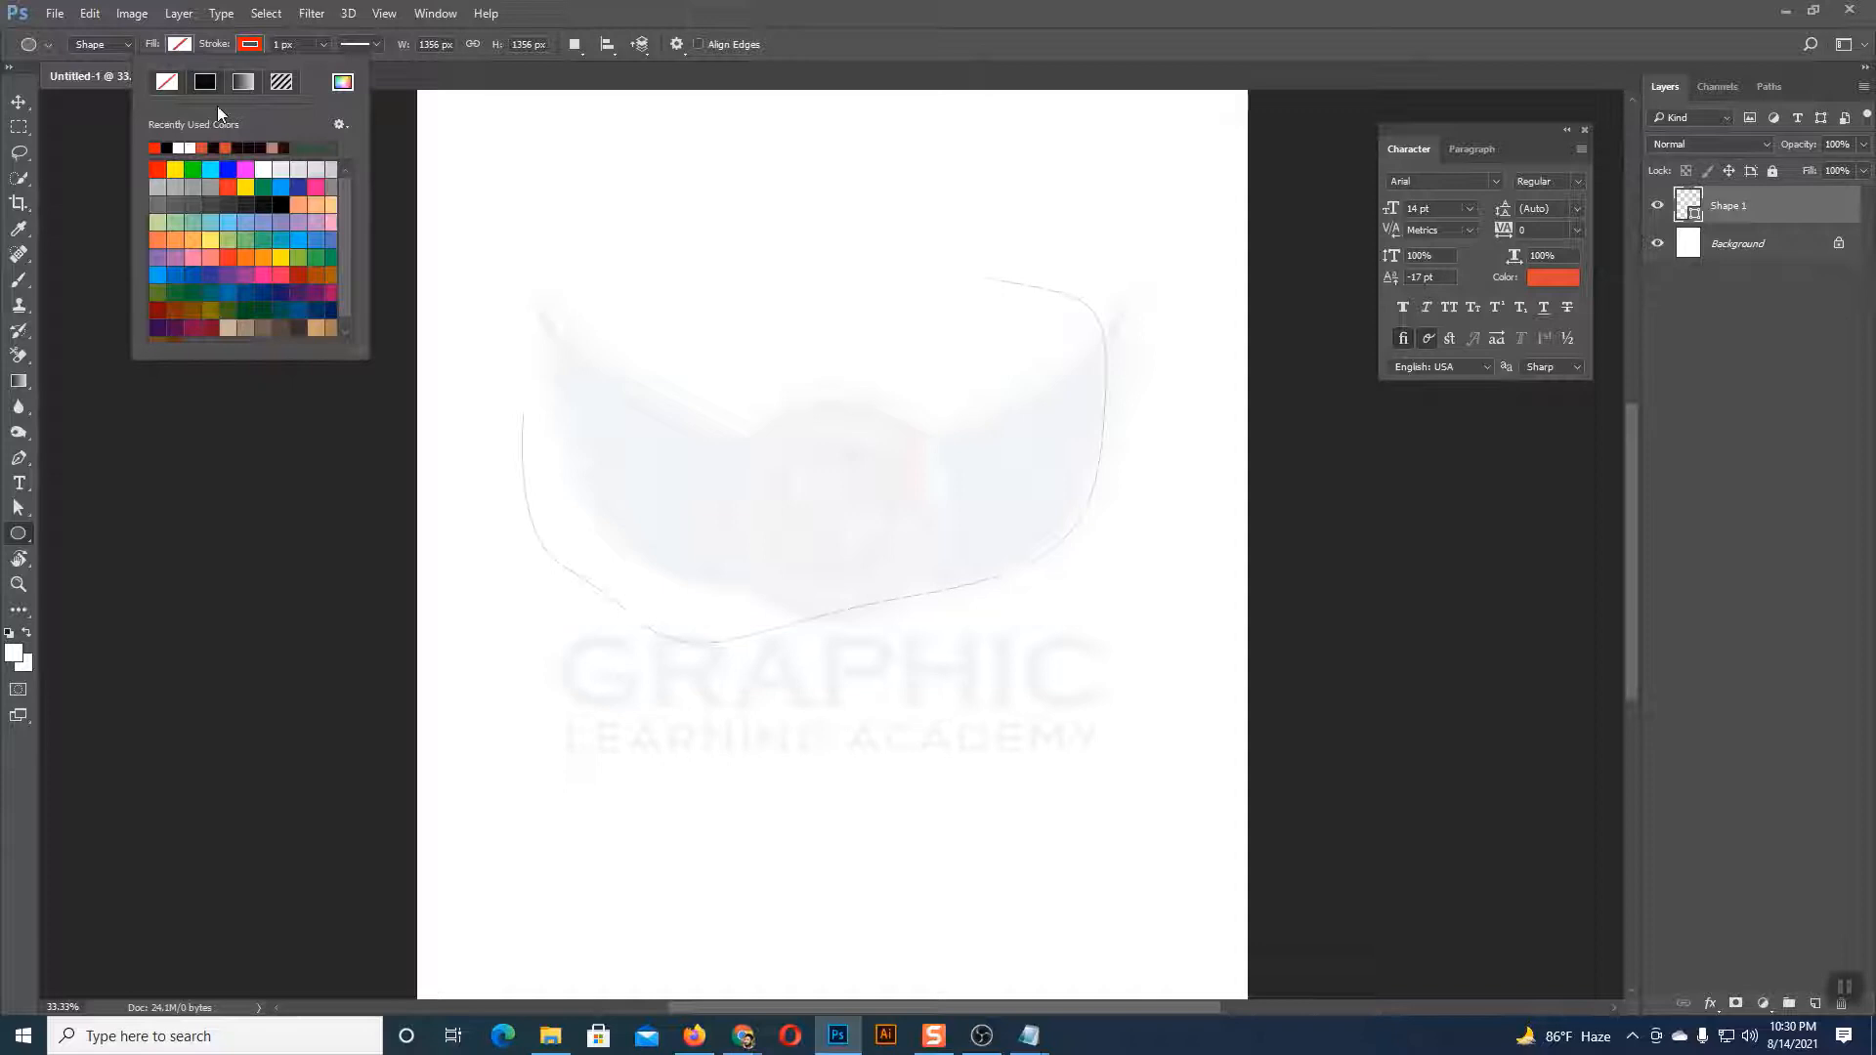
pyautogui.click(258, 45)
# Step: Select the open outline, and undo the fill and stroke changes and the anchor removal
pyautogui.click(18, 101)
pyautogui.click(434, 251)
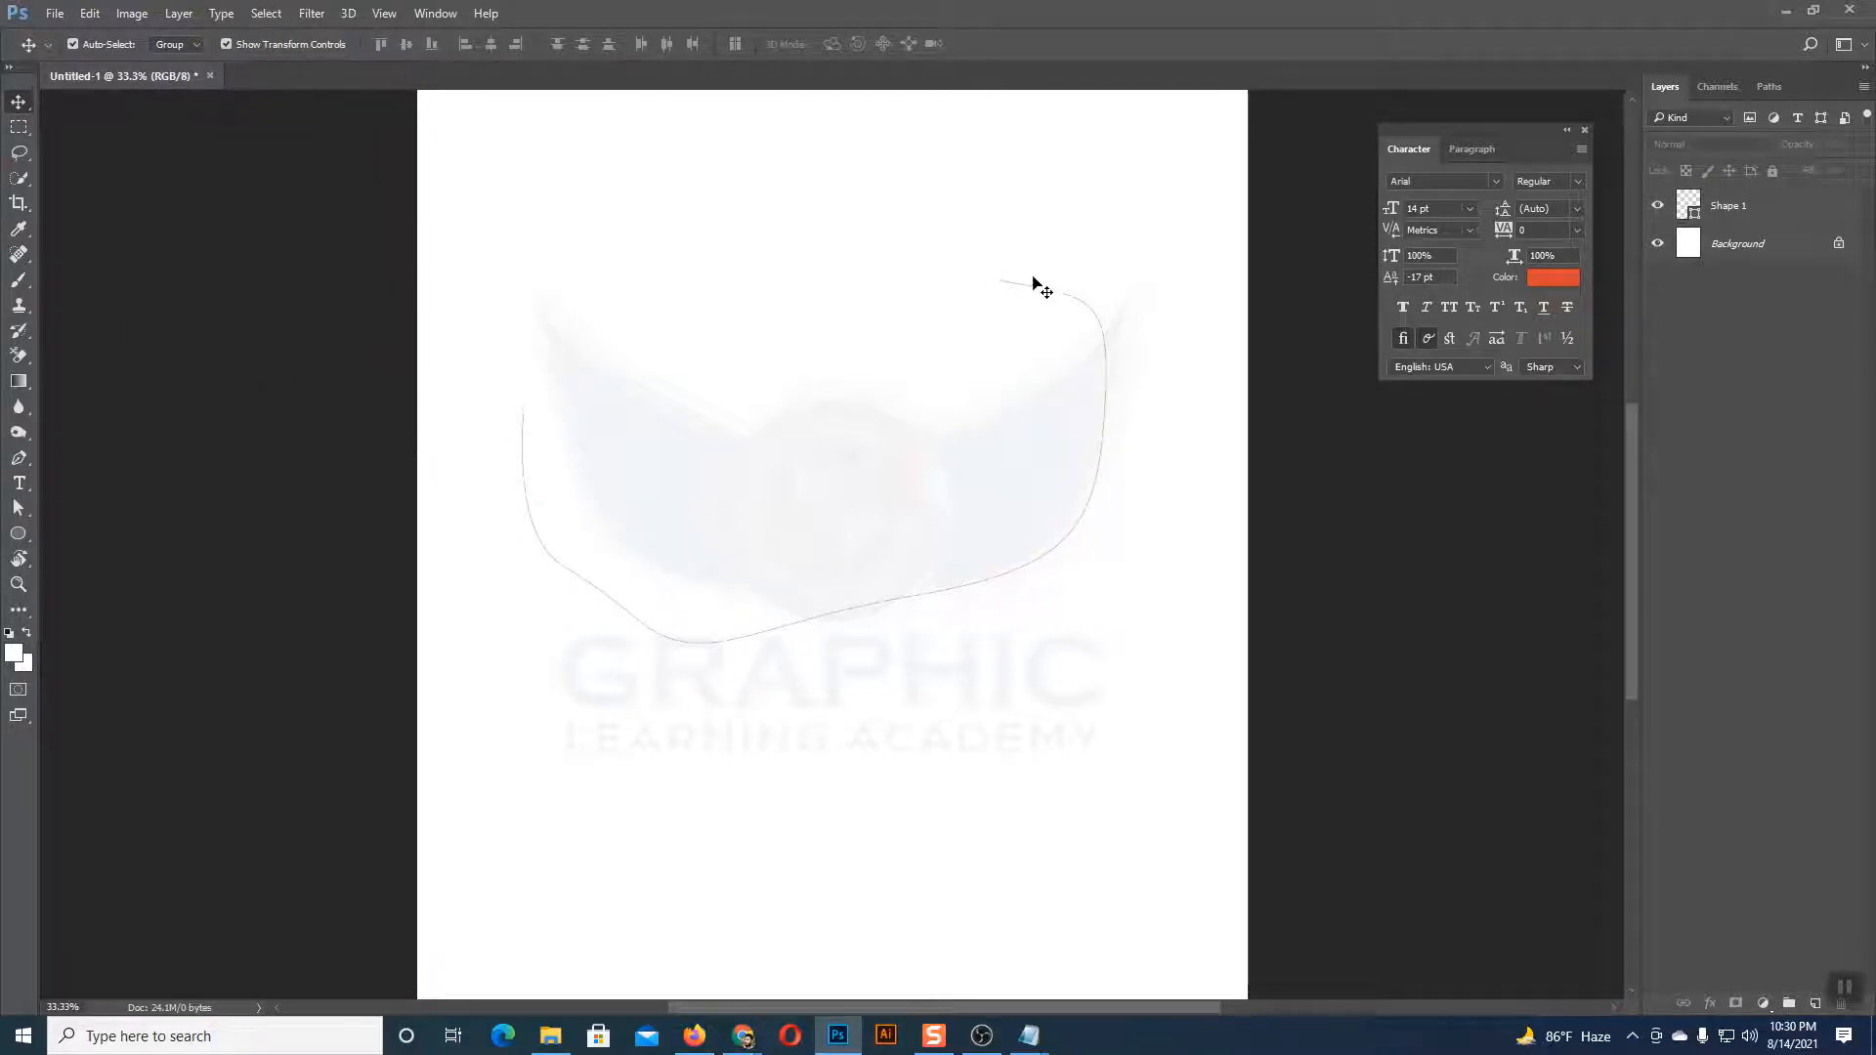
pyautogui.keyDown('ctrl'); pyautogui.click(1107, 295); pyautogui.keyUp('ctrl')
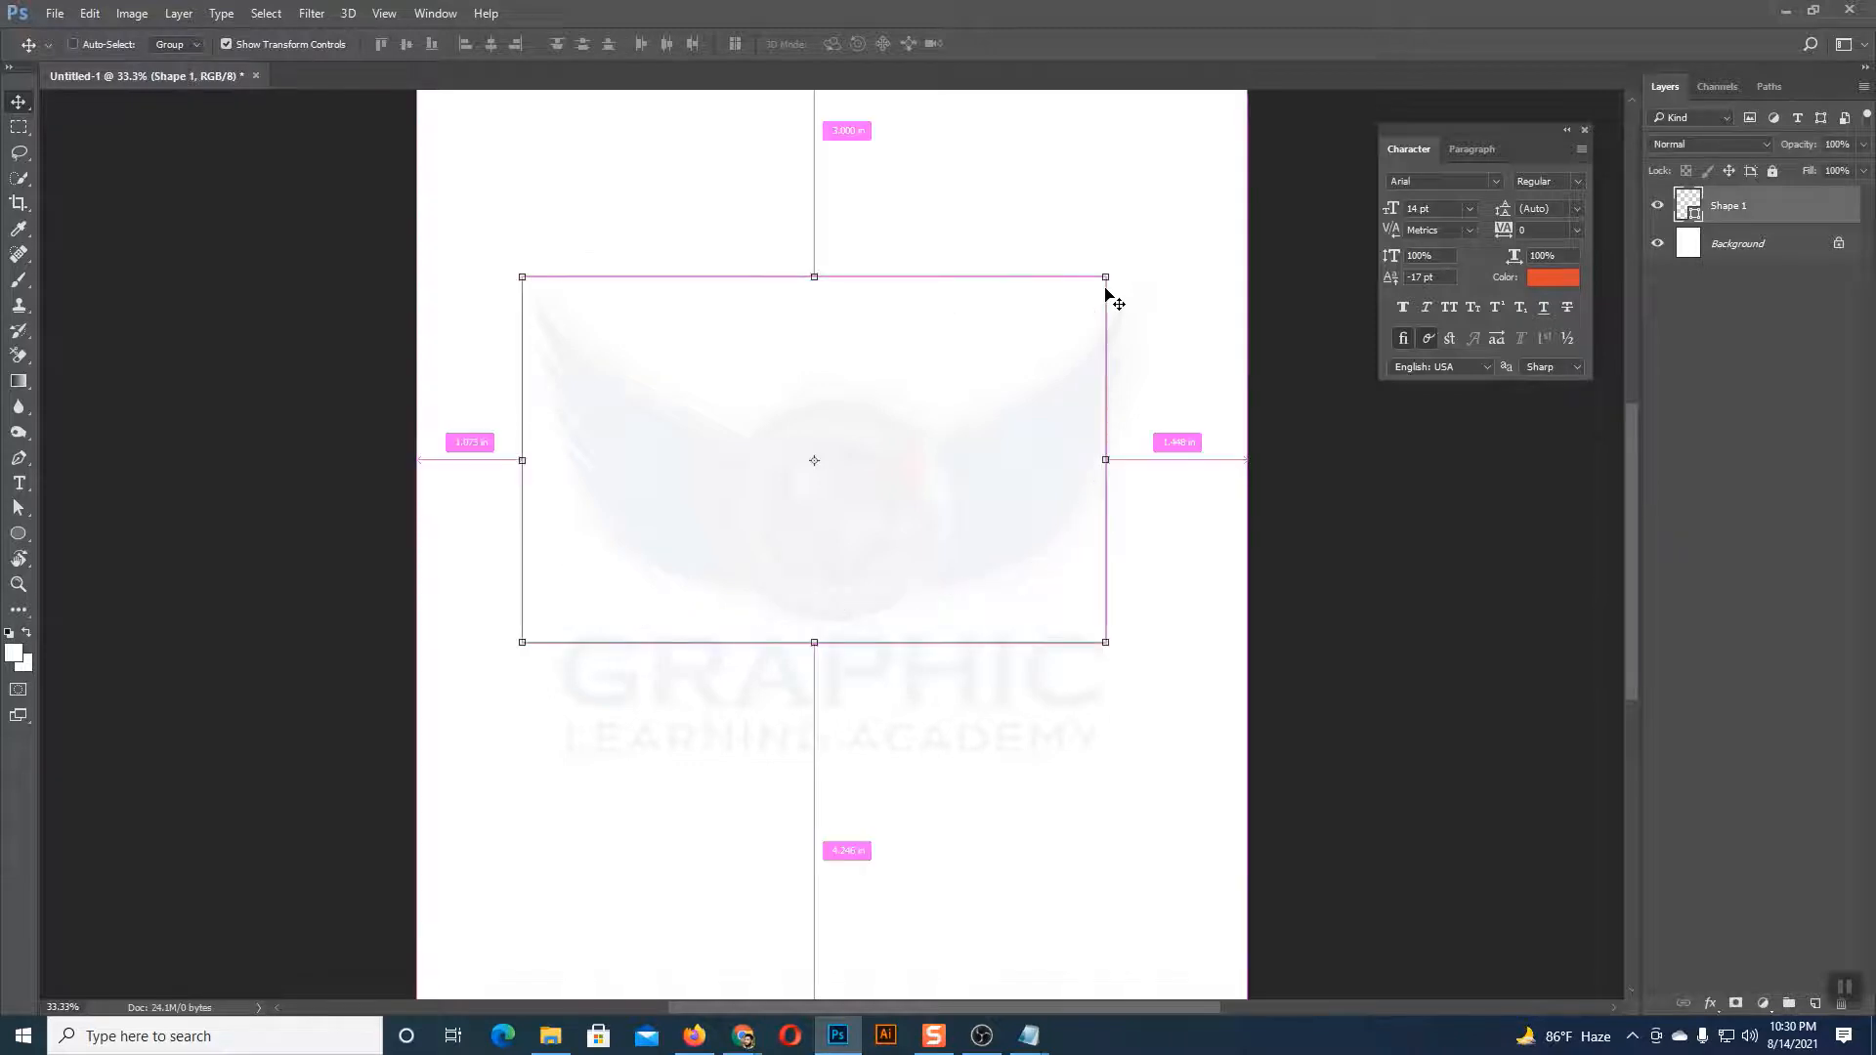
pyautogui.click(1261, 487)
pyautogui.click(855, 395)
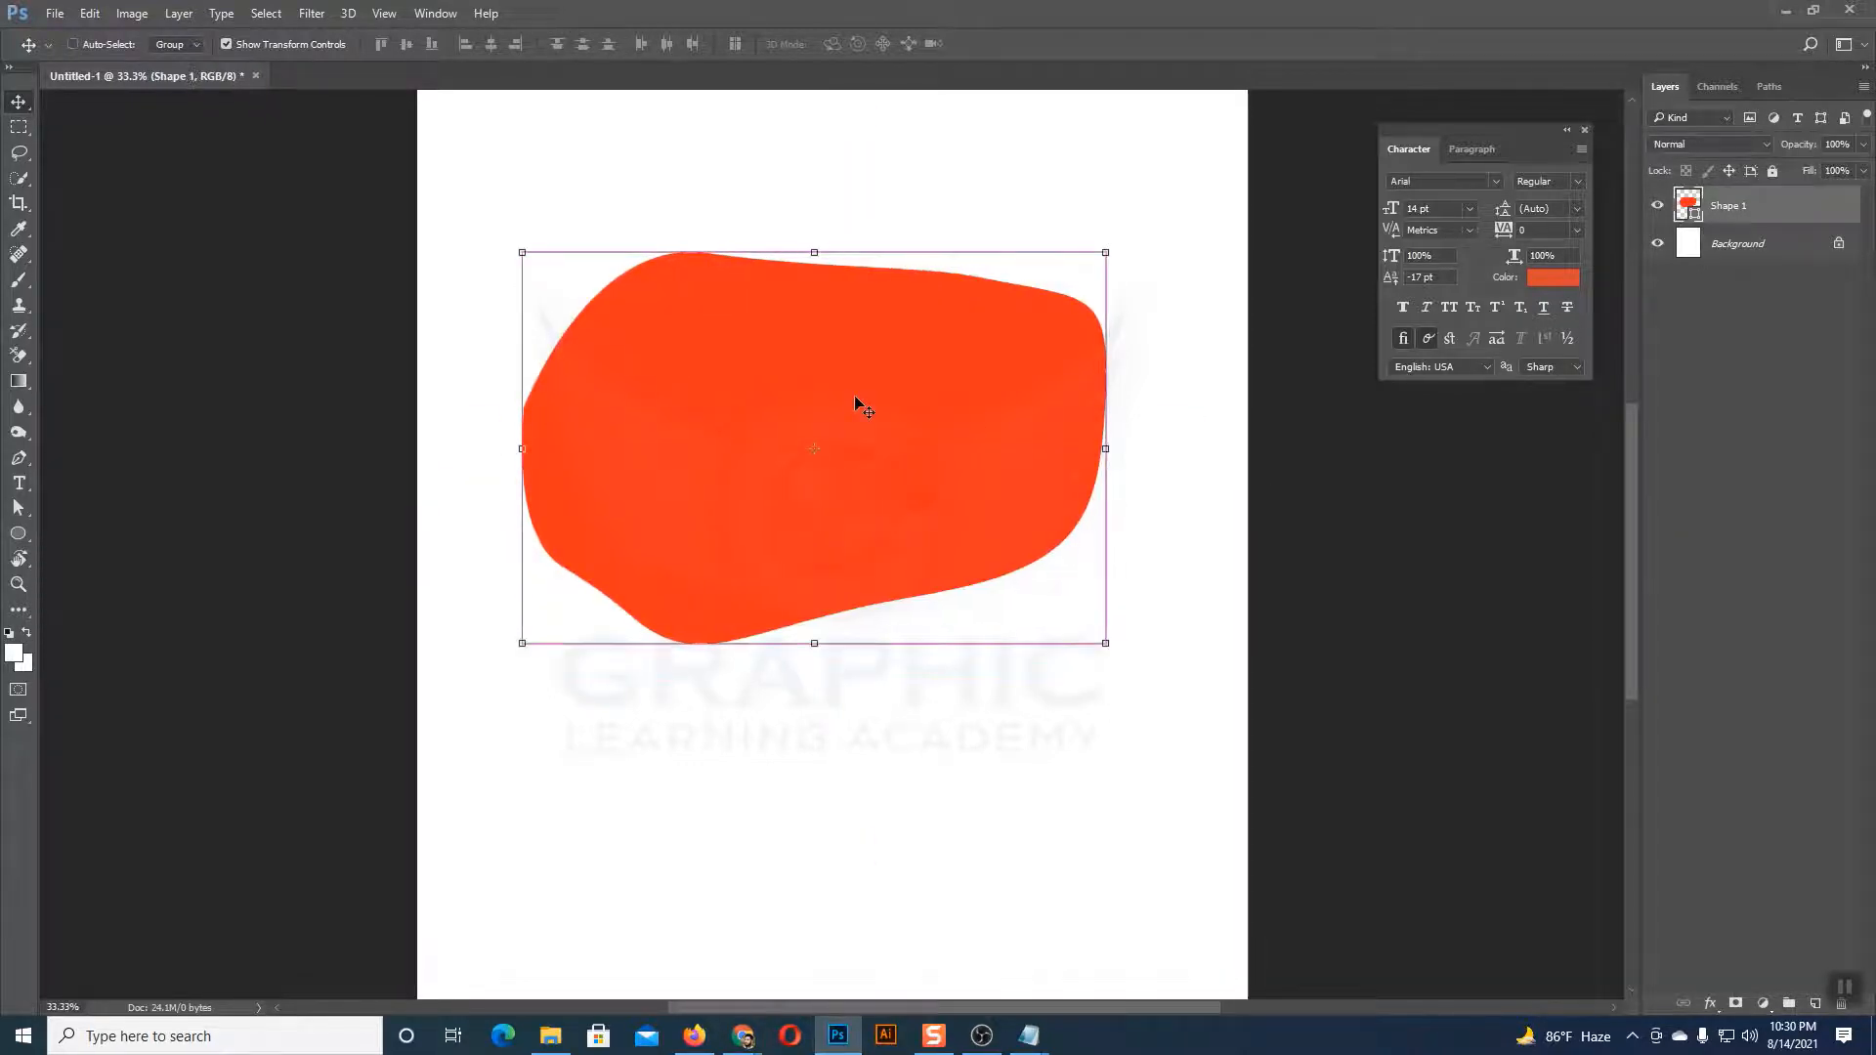
# Step: Remove the filled shape's upper-left anchor point with the Delete Anchor Point tool so the path stays closed
pyautogui.hotkey('ctrl', '+')
pyautogui.scroll(3, 855, 382)
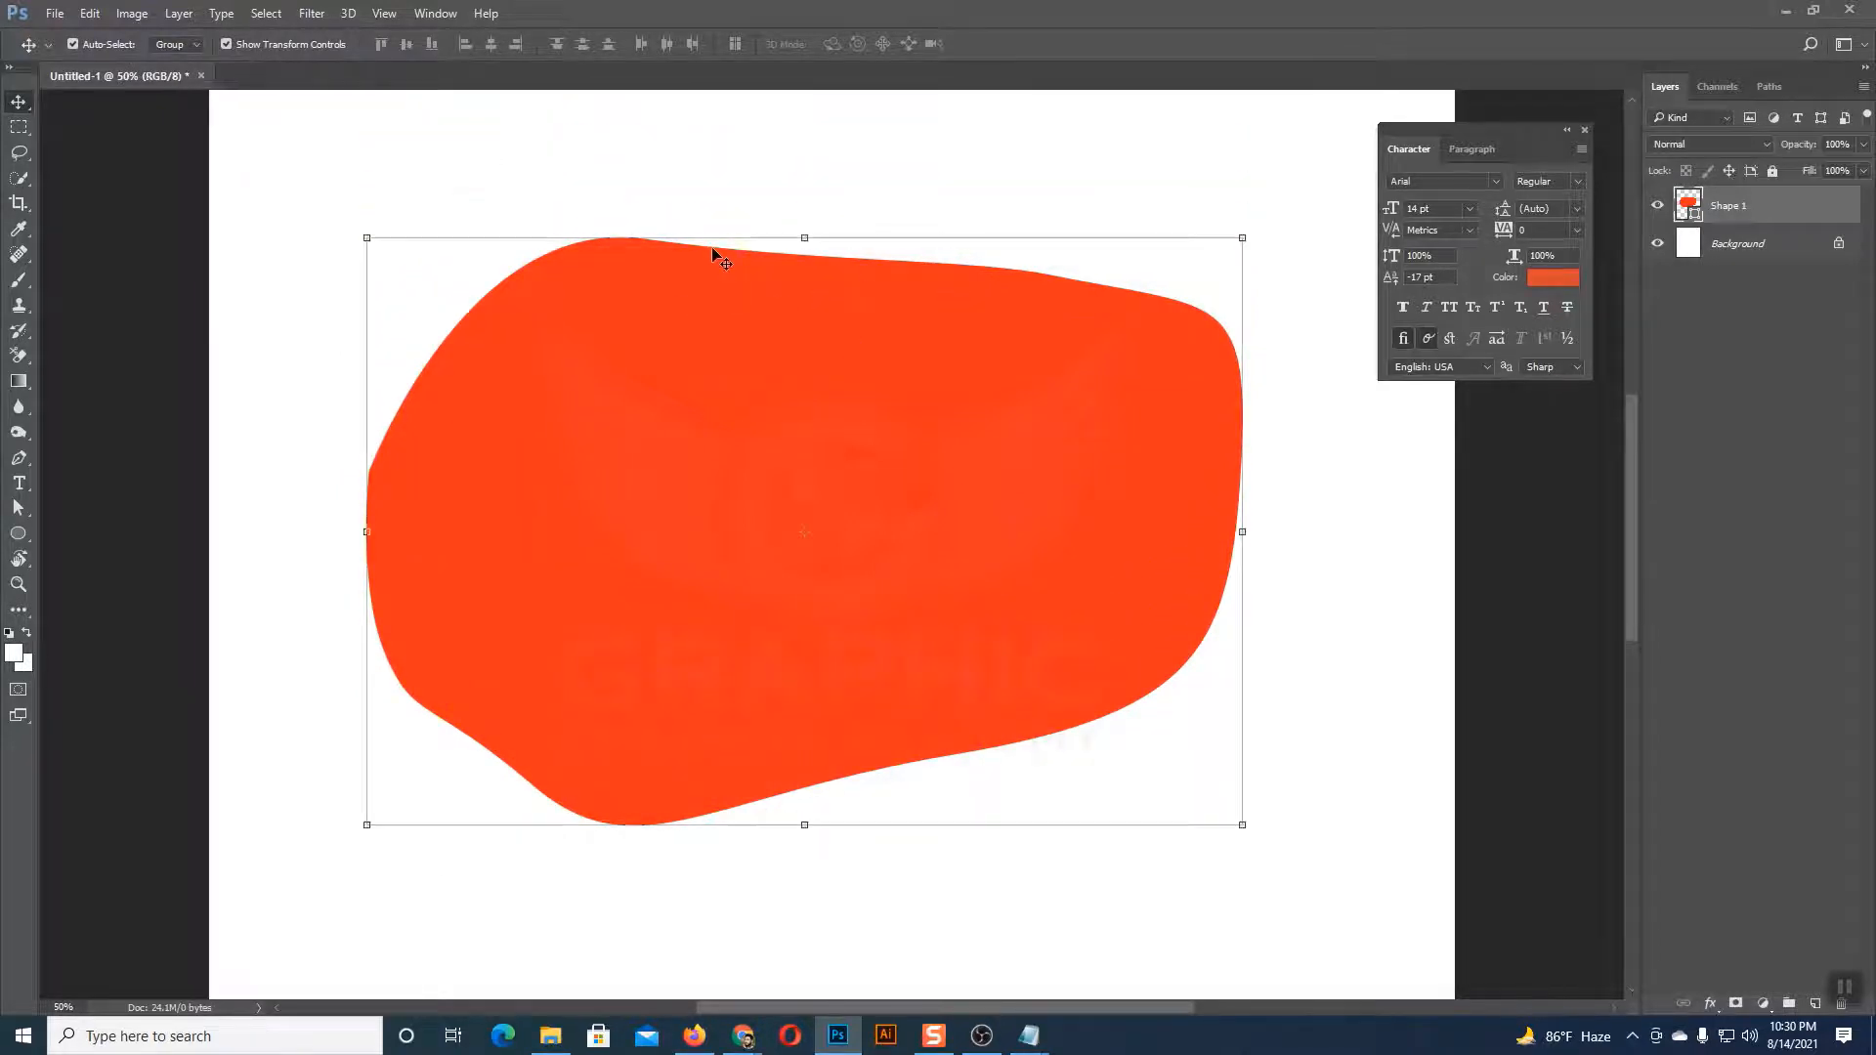
pyautogui.click(22, 510)
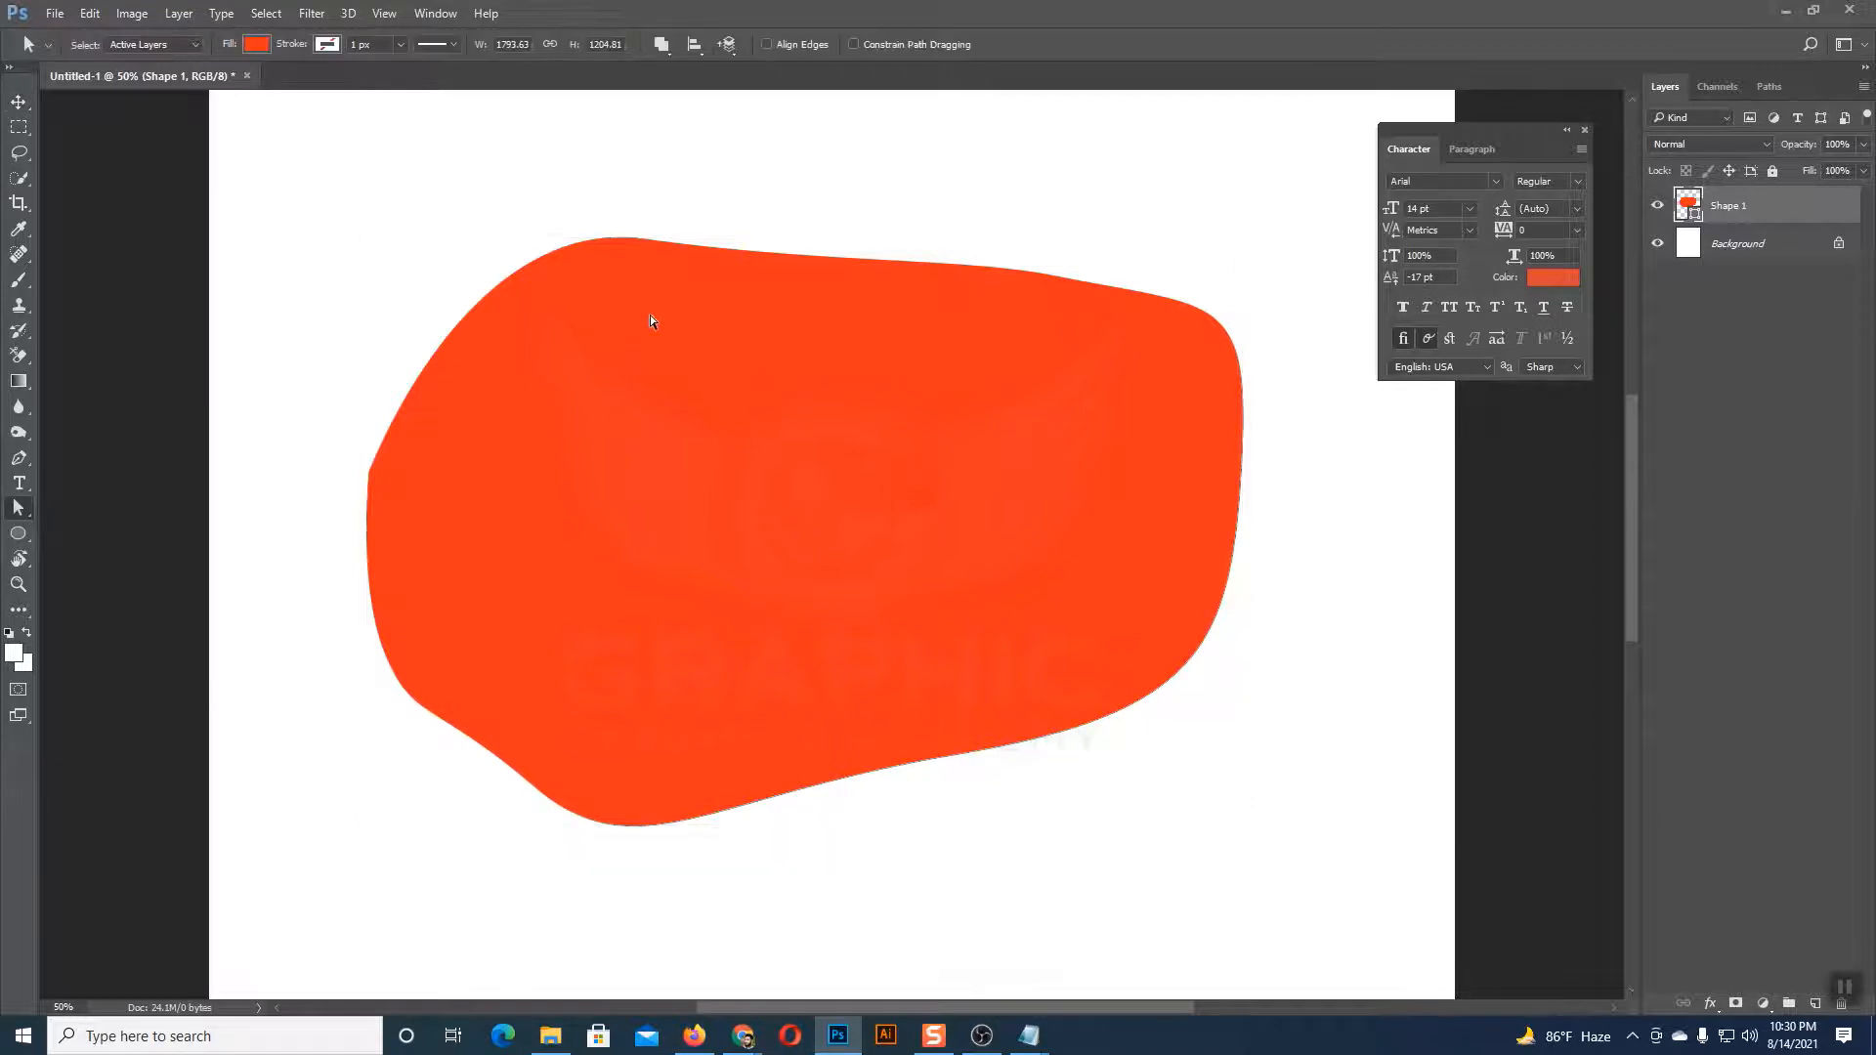
pyautogui.click(779, 255)
pyautogui.click(18, 457)
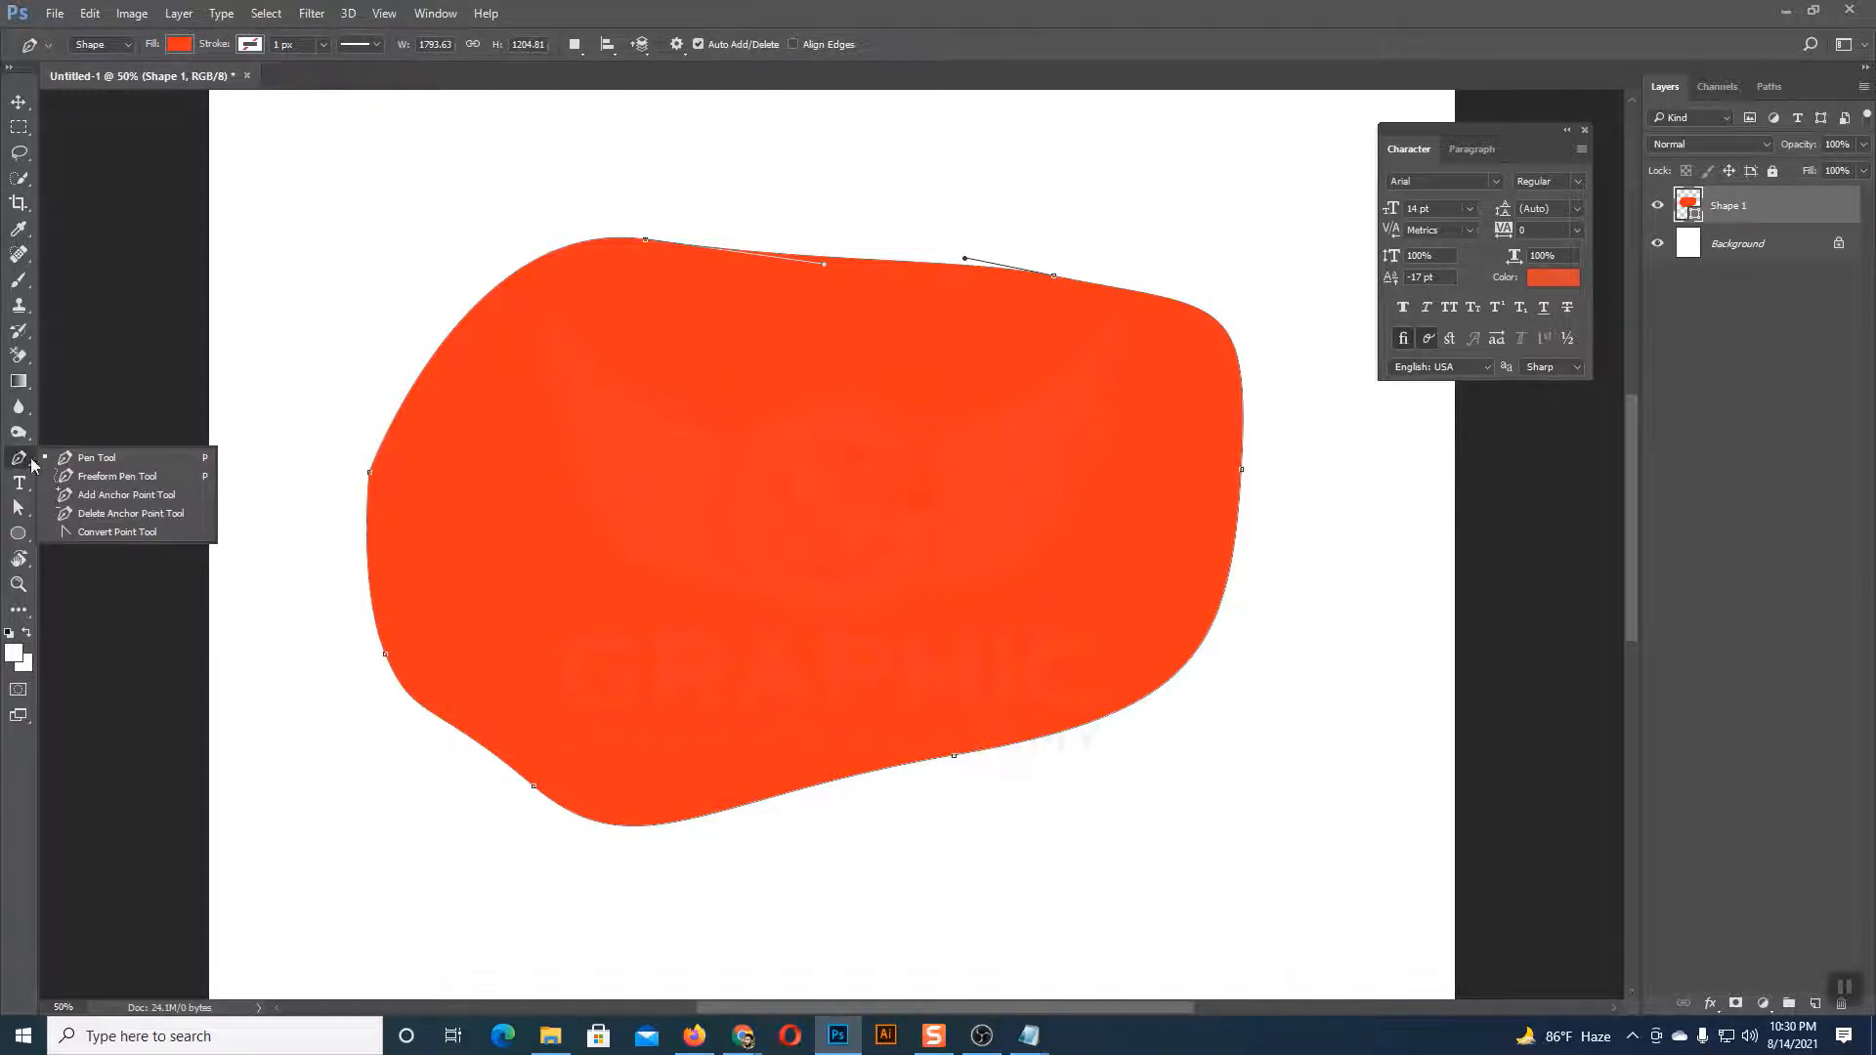
pyautogui.click(131, 512)
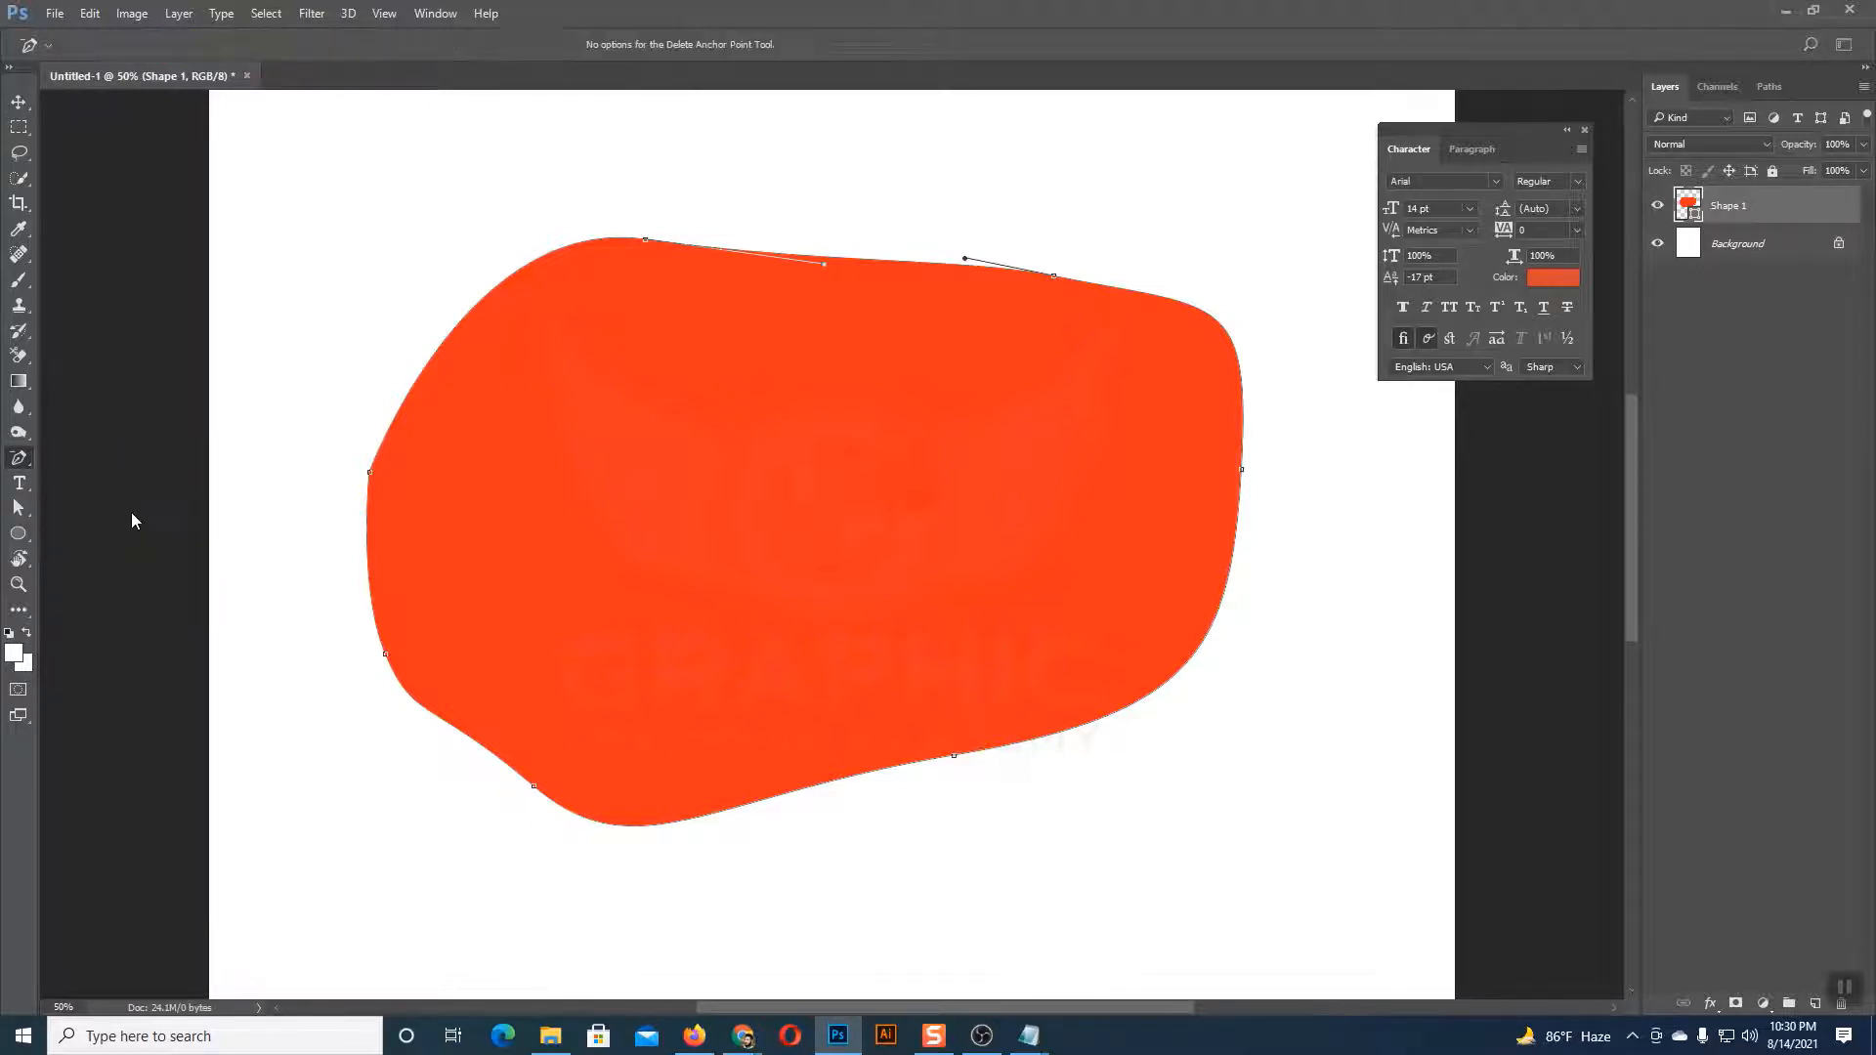
pyautogui.click(646, 240)
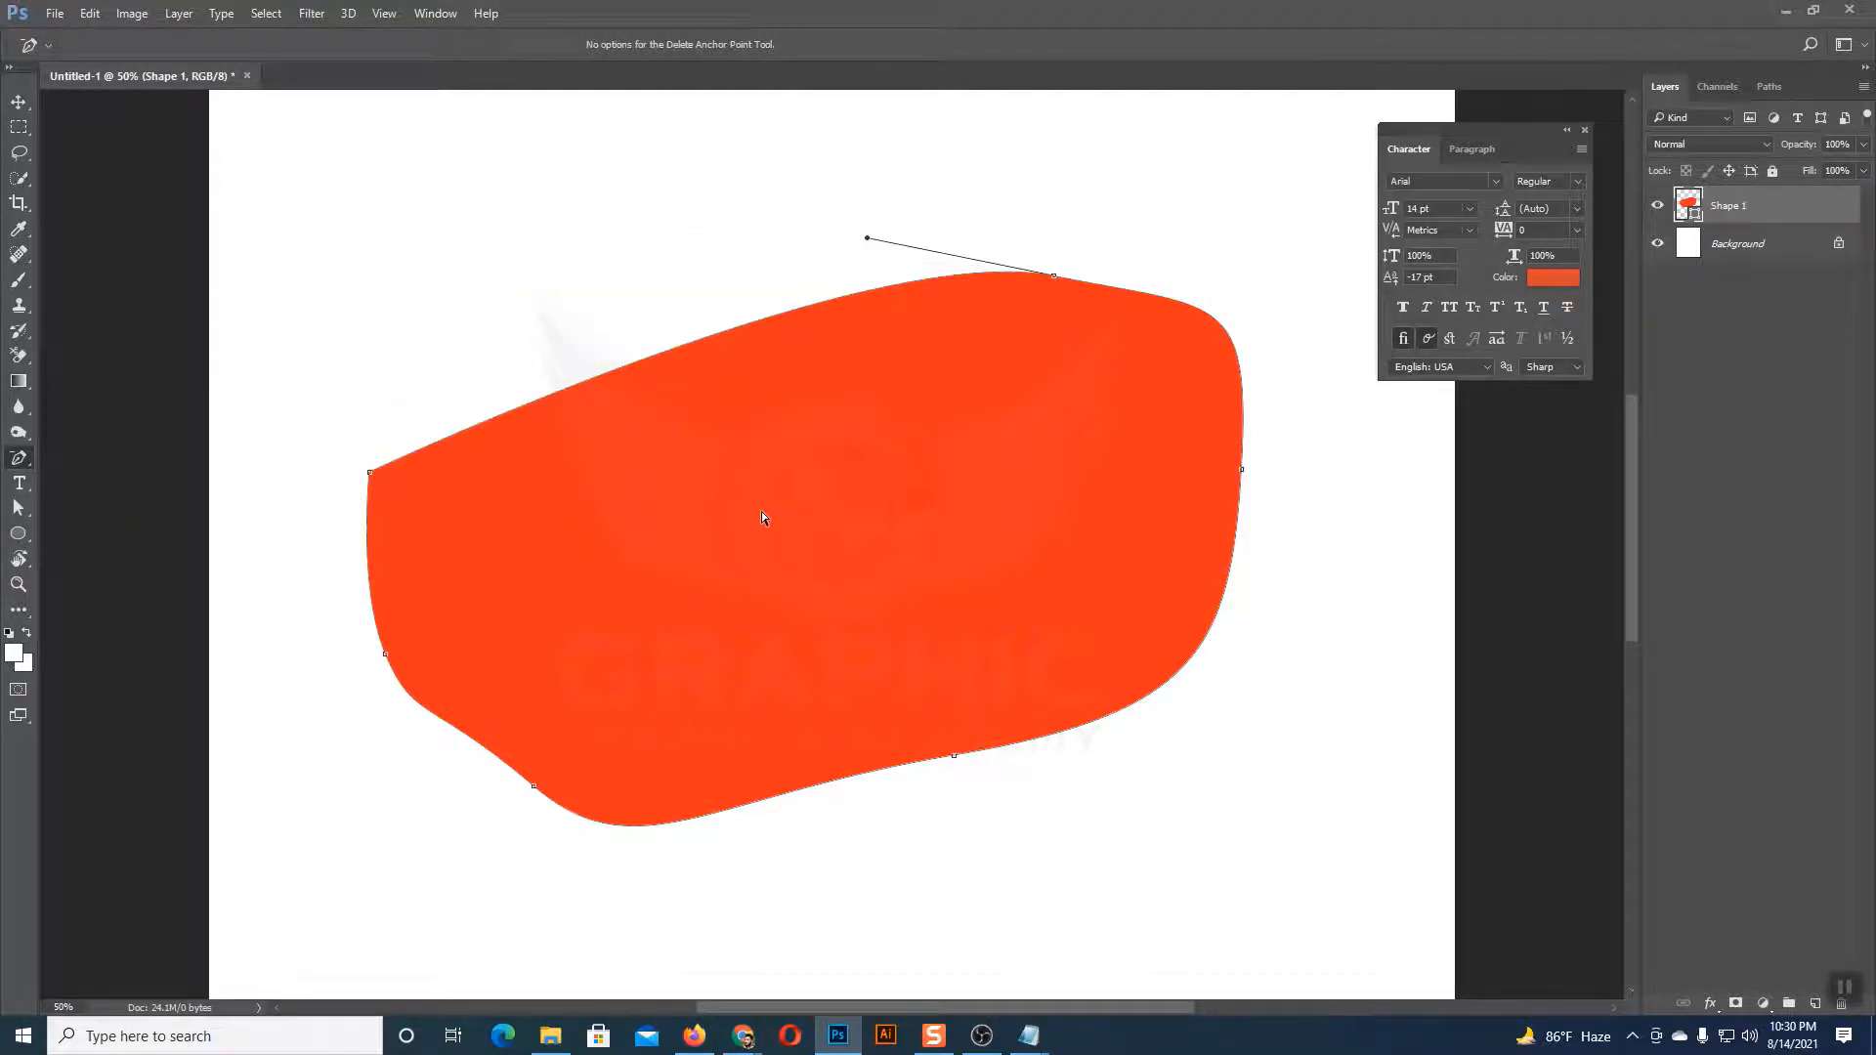
# Step: Set the closed shape's fill to none and give it a red stroke
pyautogui.click(19, 533)
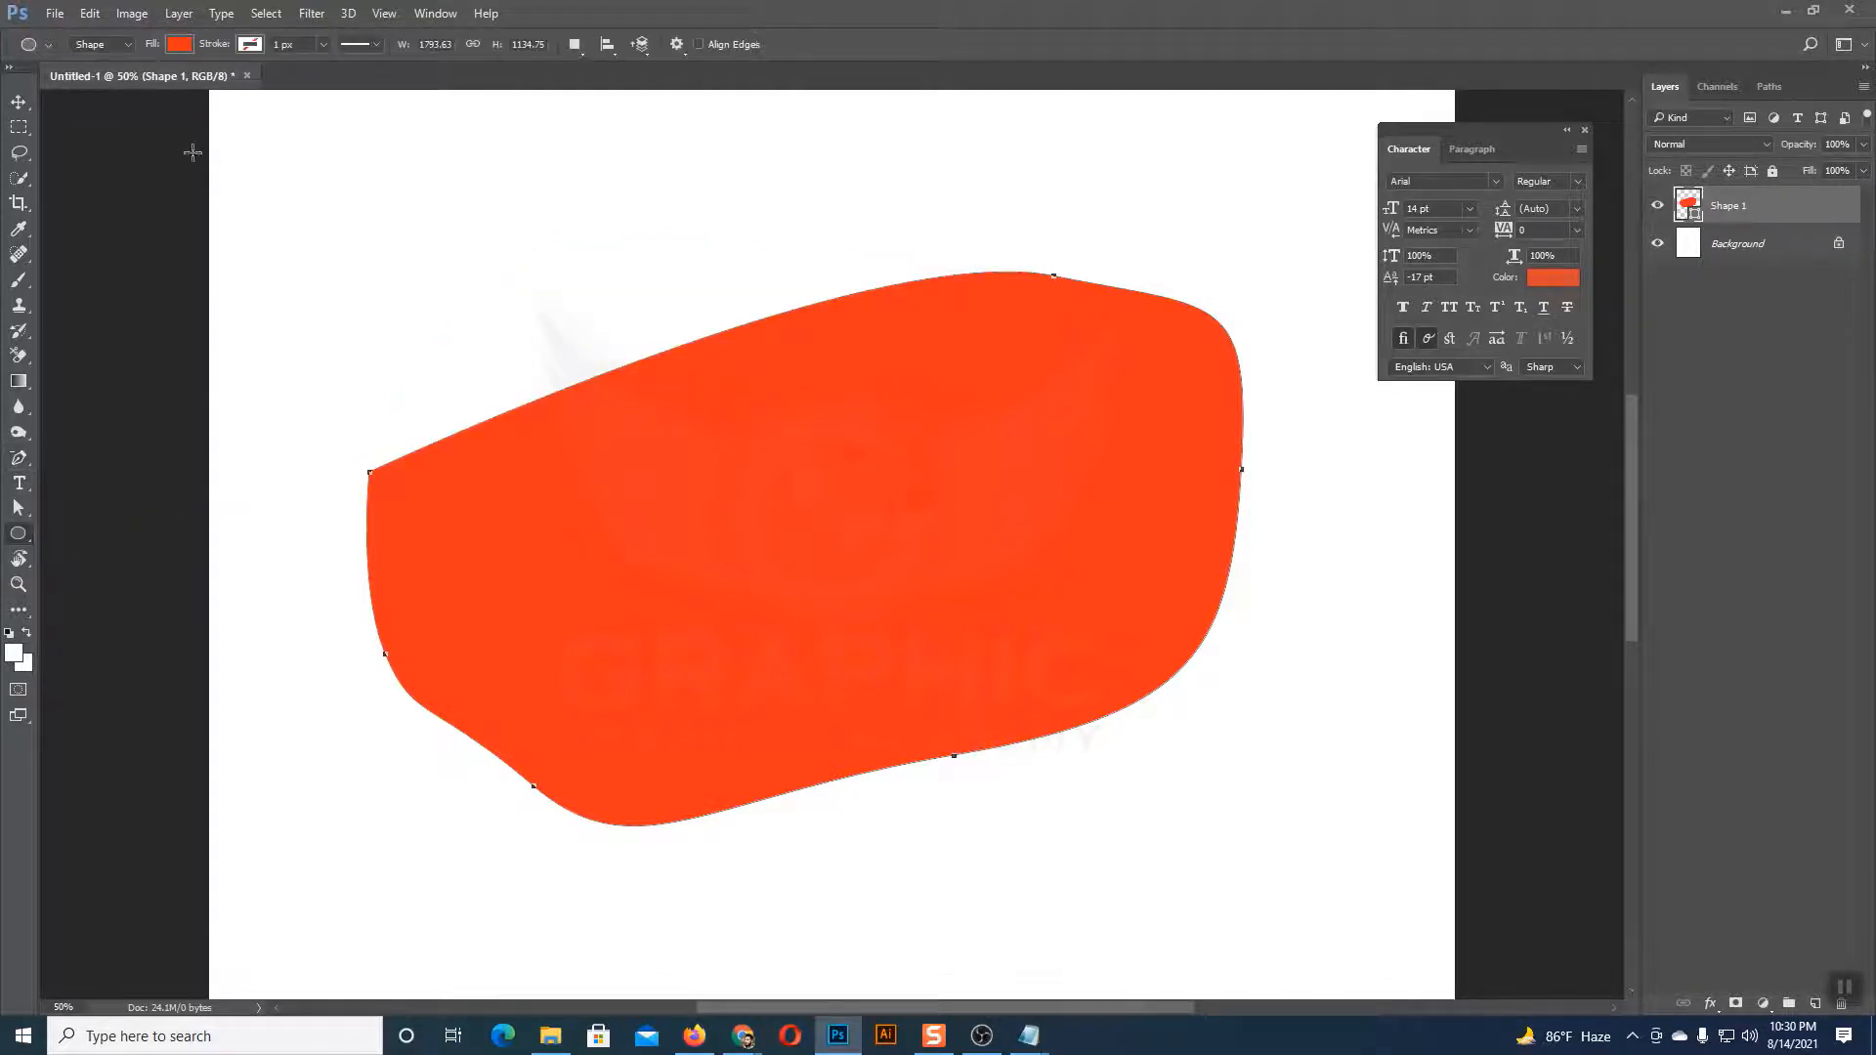
pyautogui.click(180, 44)
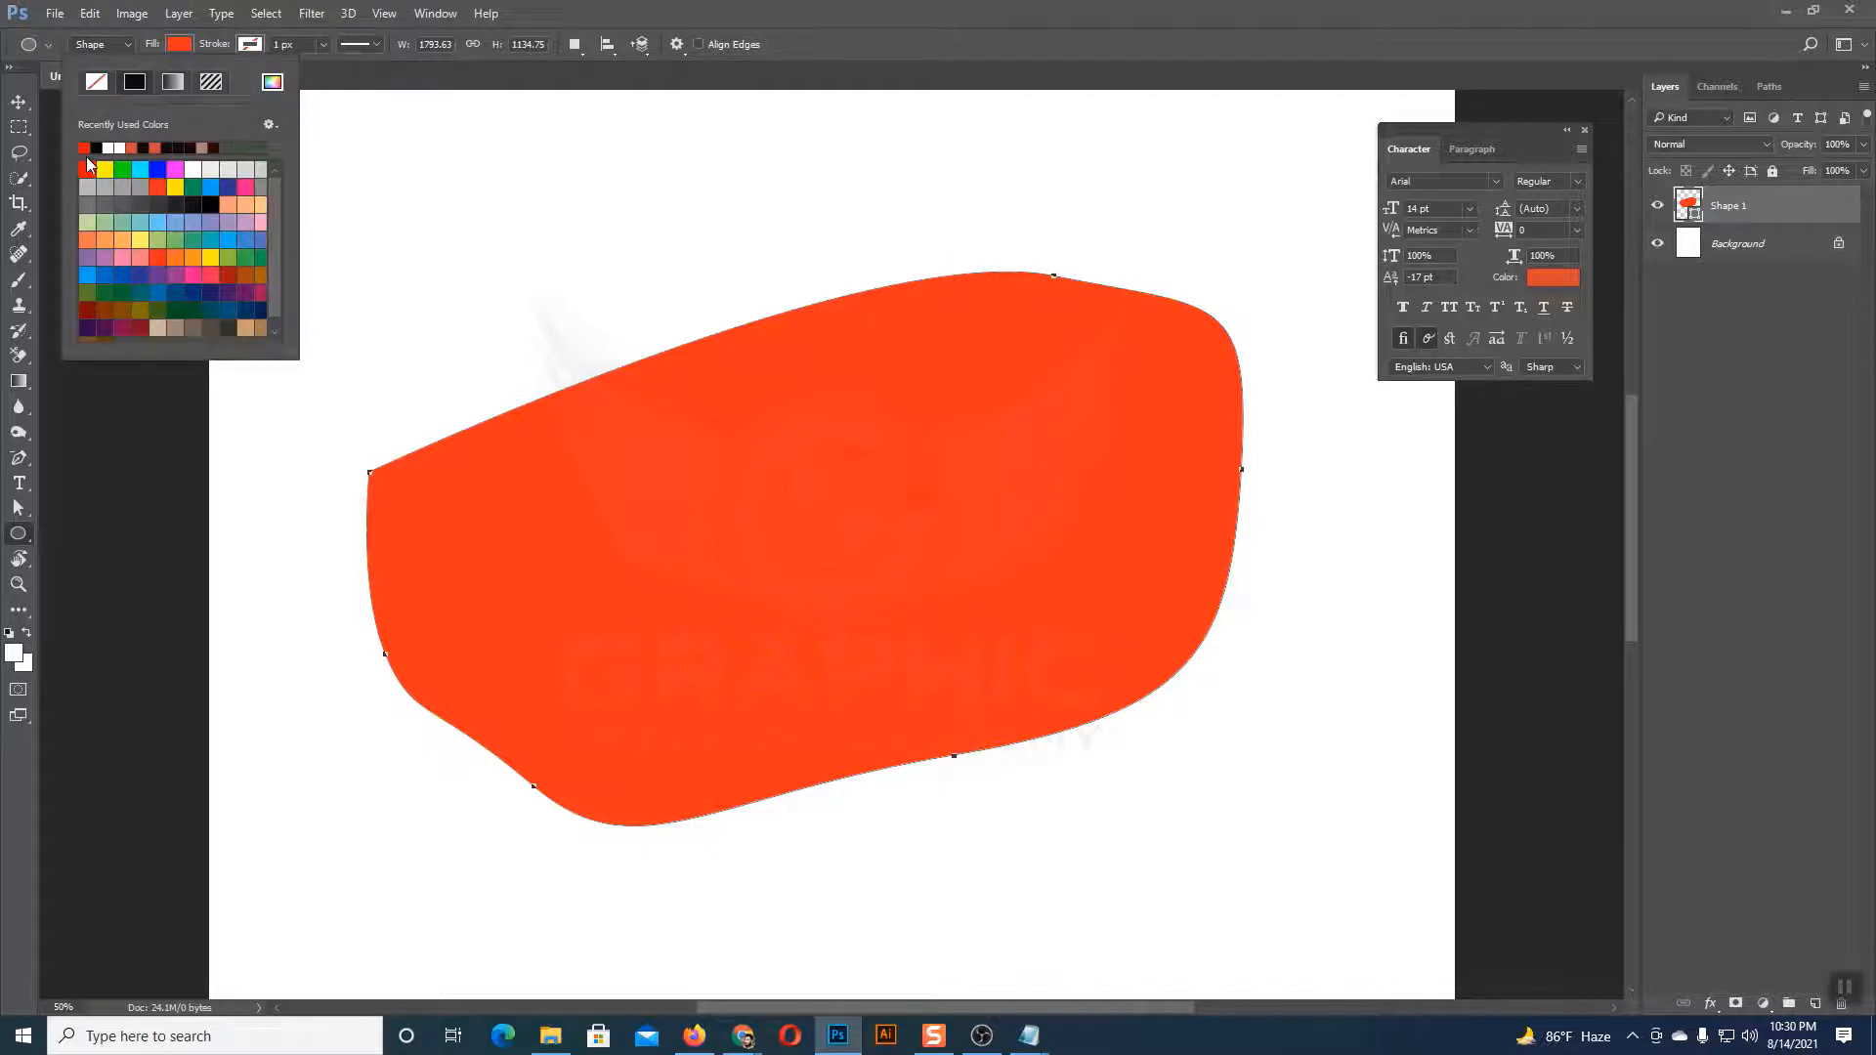
pyautogui.click(95, 81)
pyautogui.click(250, 44)
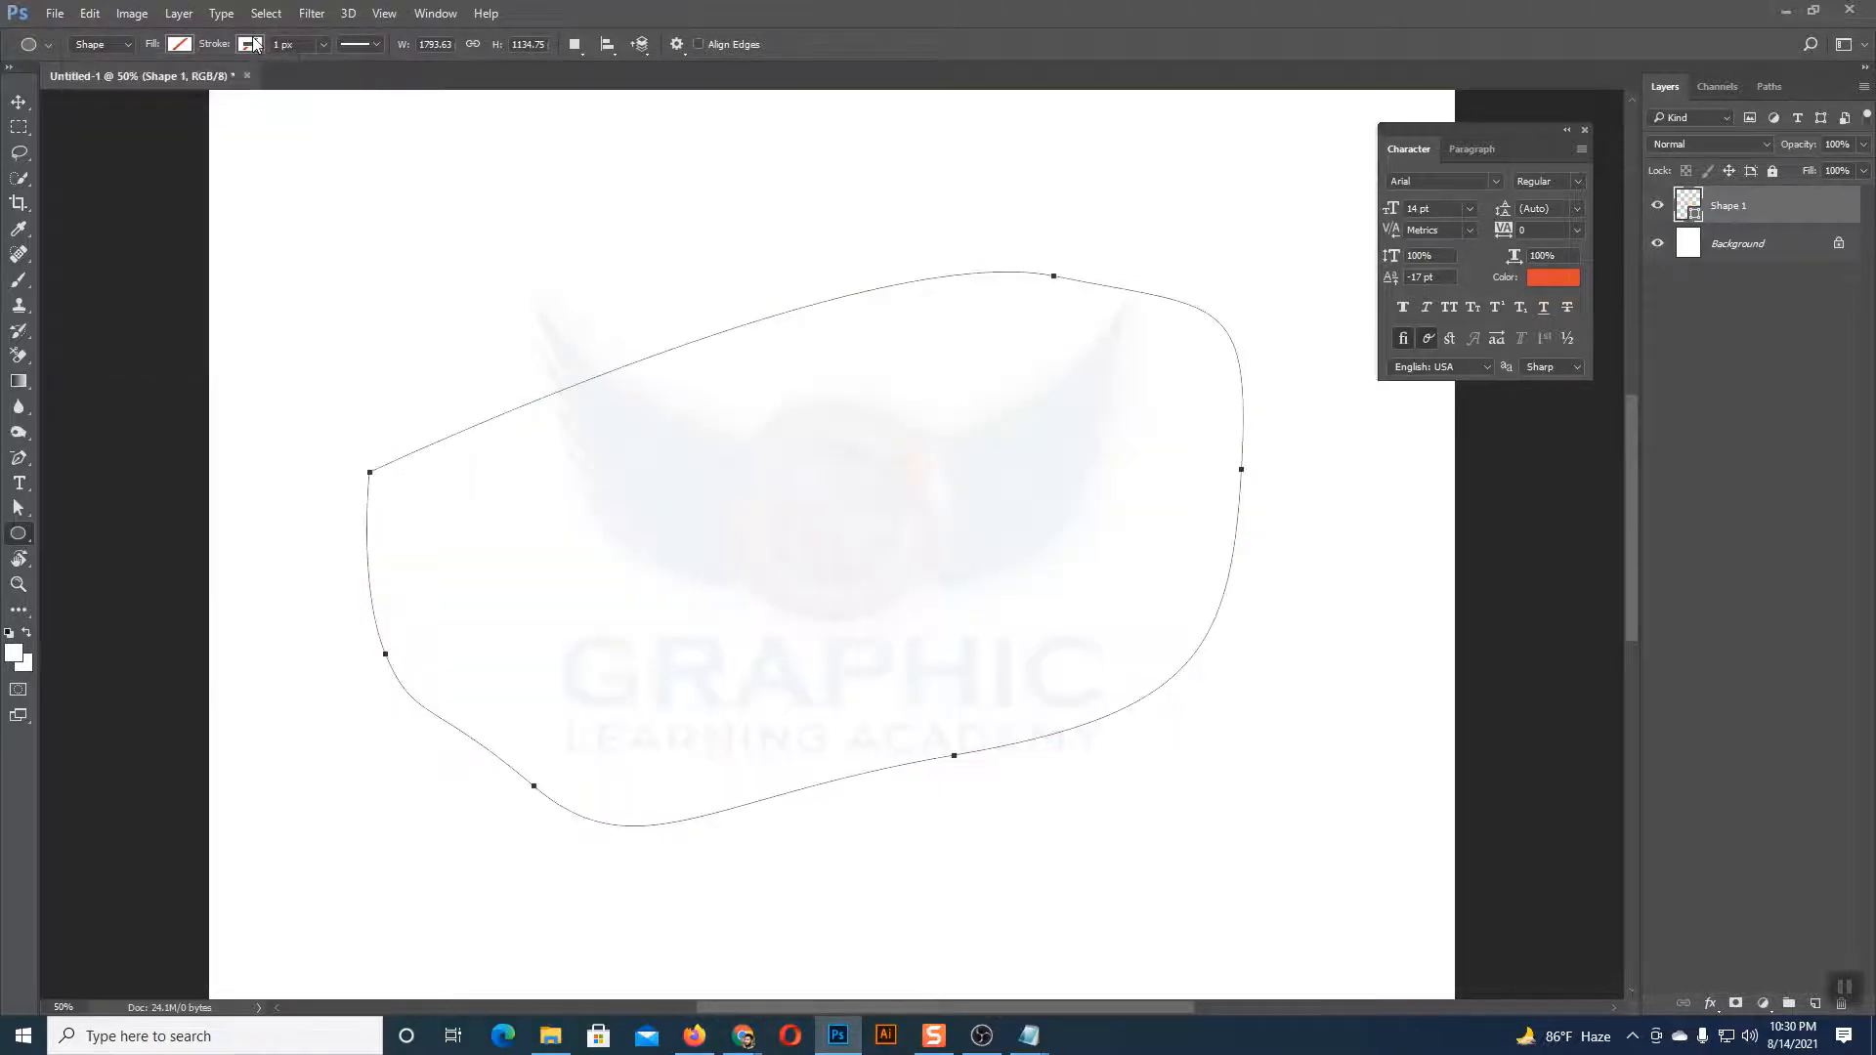
pyautogui.click(154, 147)
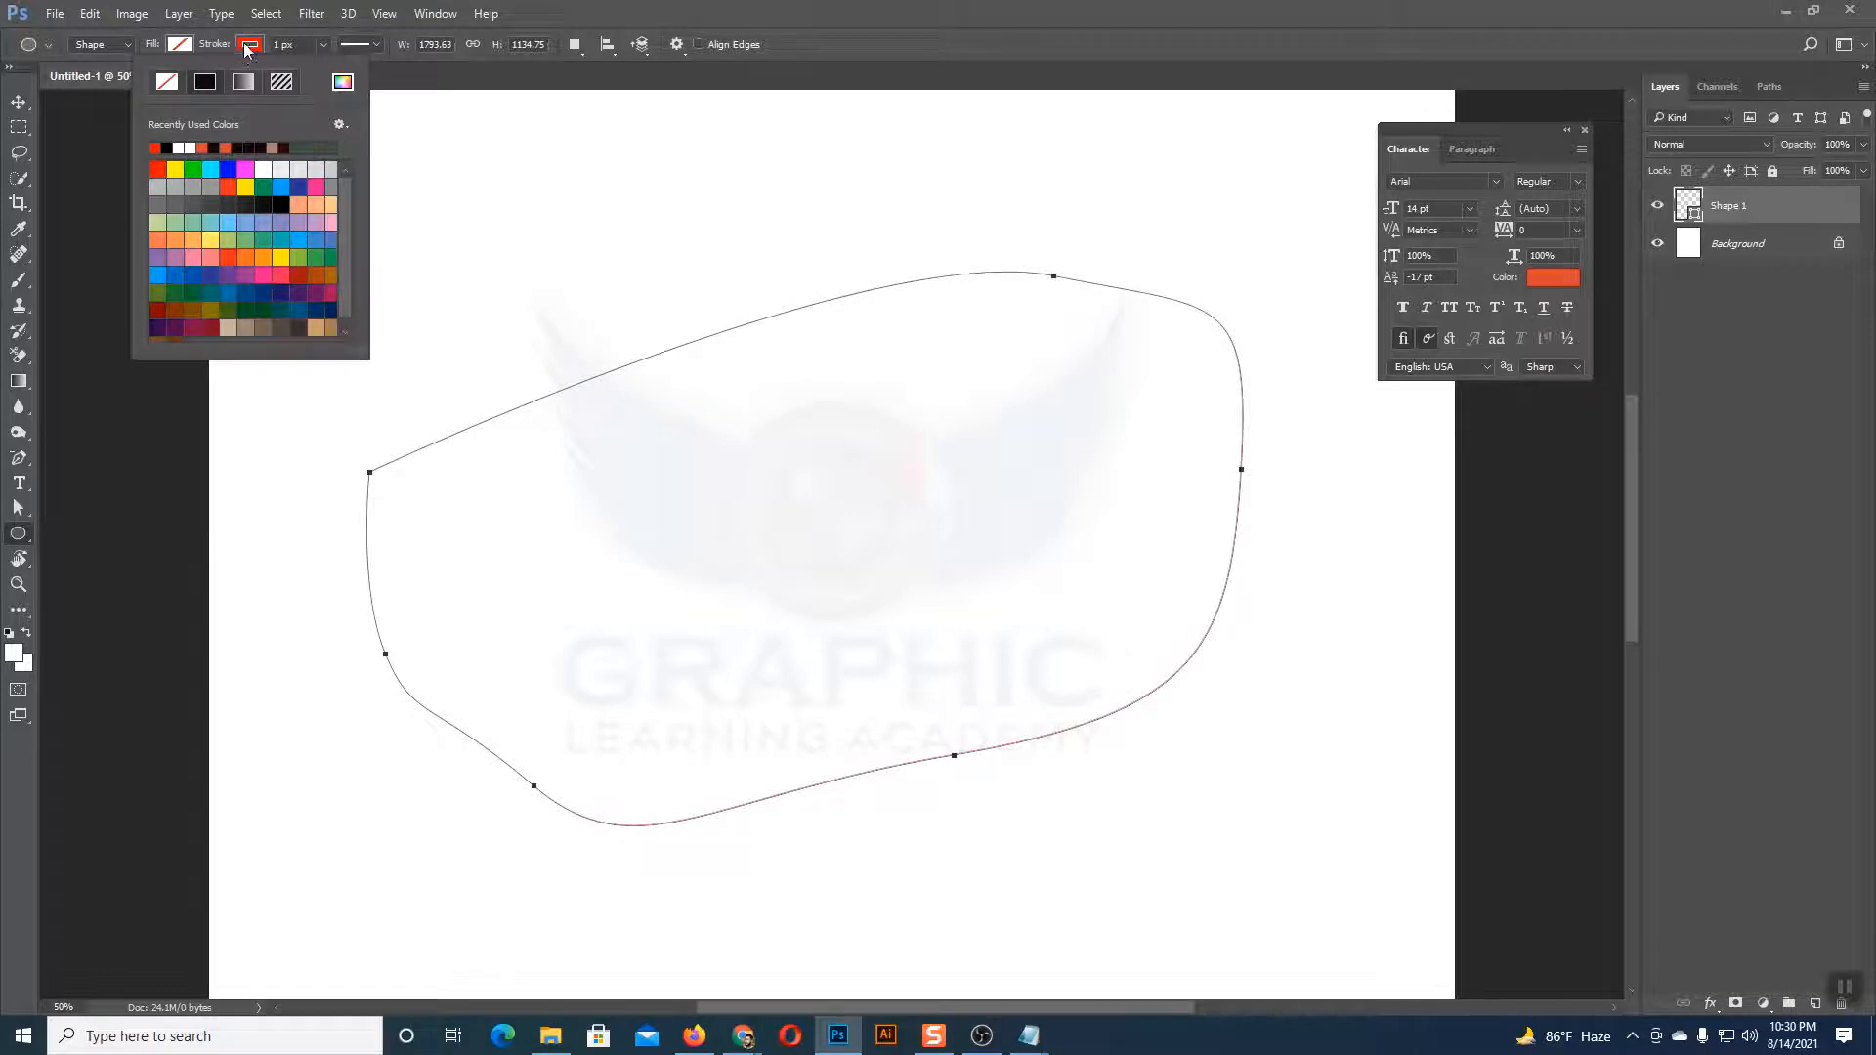
pyautogui.click(251, 44)
pyautogui.click(19, 102)
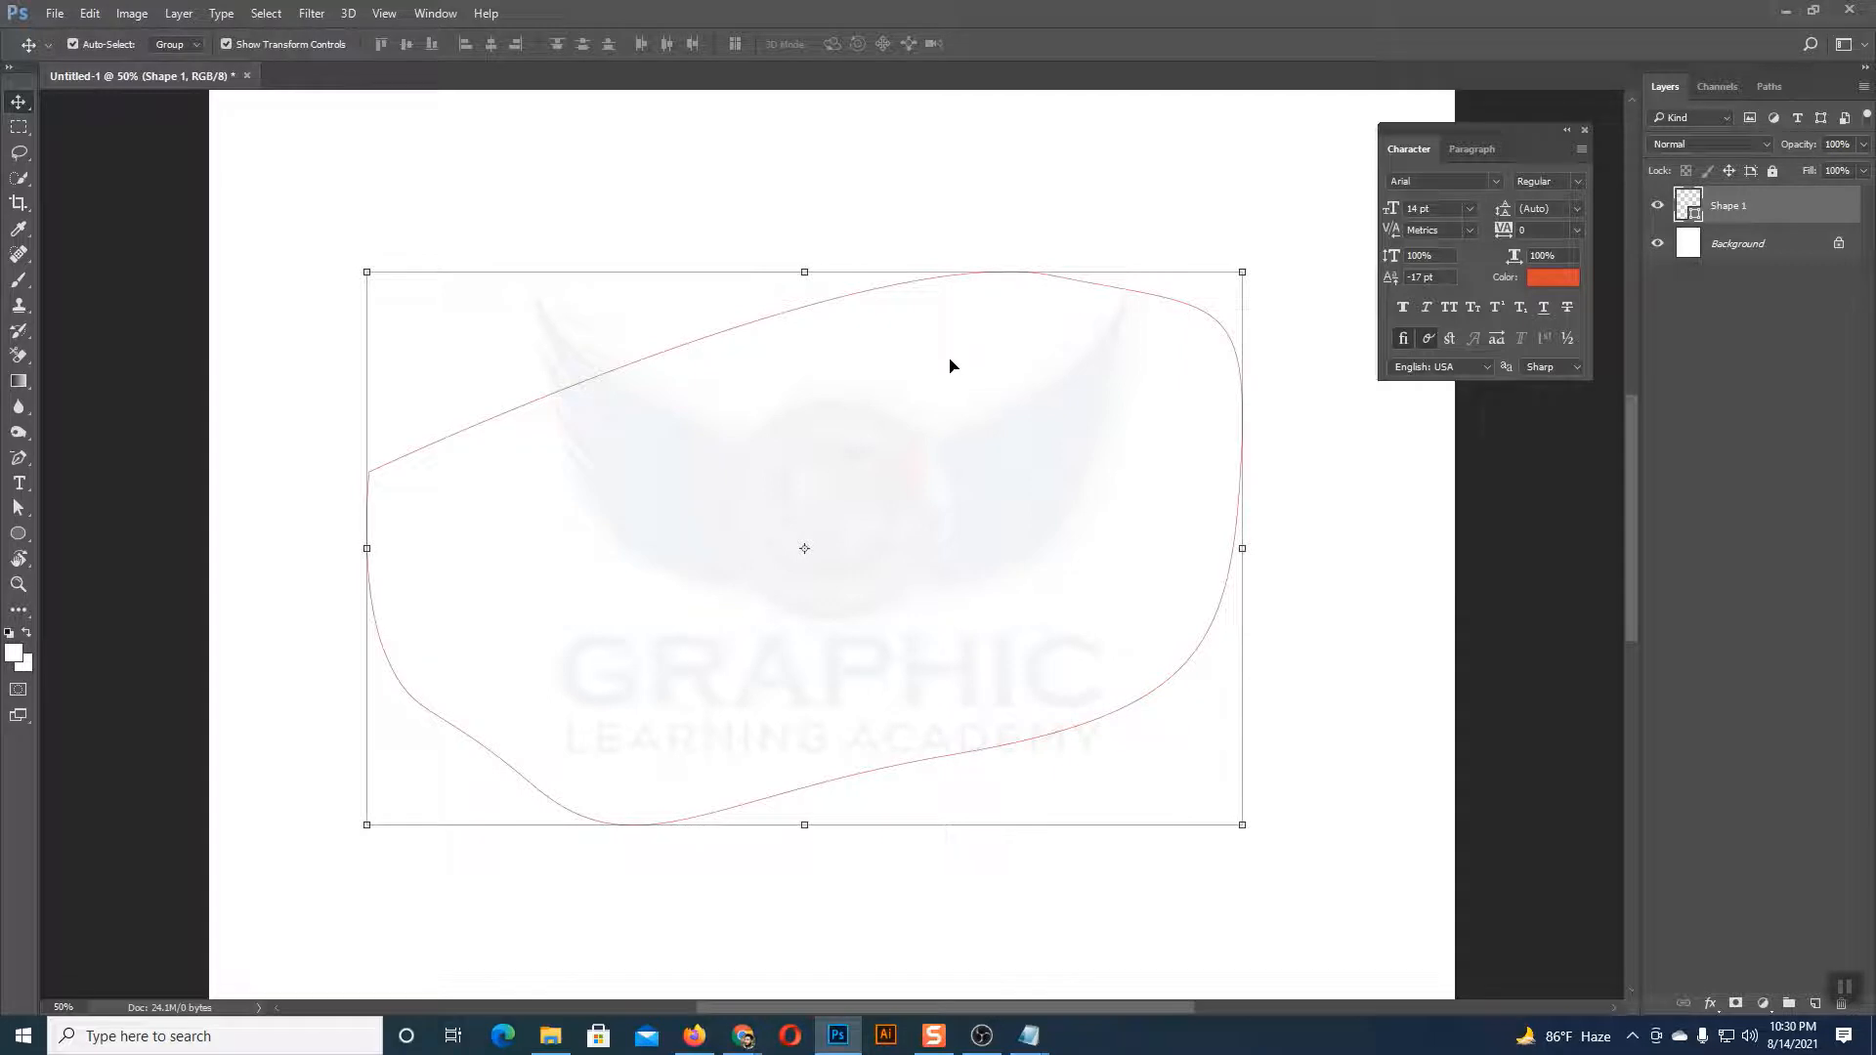
# Step: Add two anchor points along the outline's long upper-left edge with the Add Anchor Point tool
pyautogui.moveTo(19, 458); pyautogui.dragTo(89, 491)
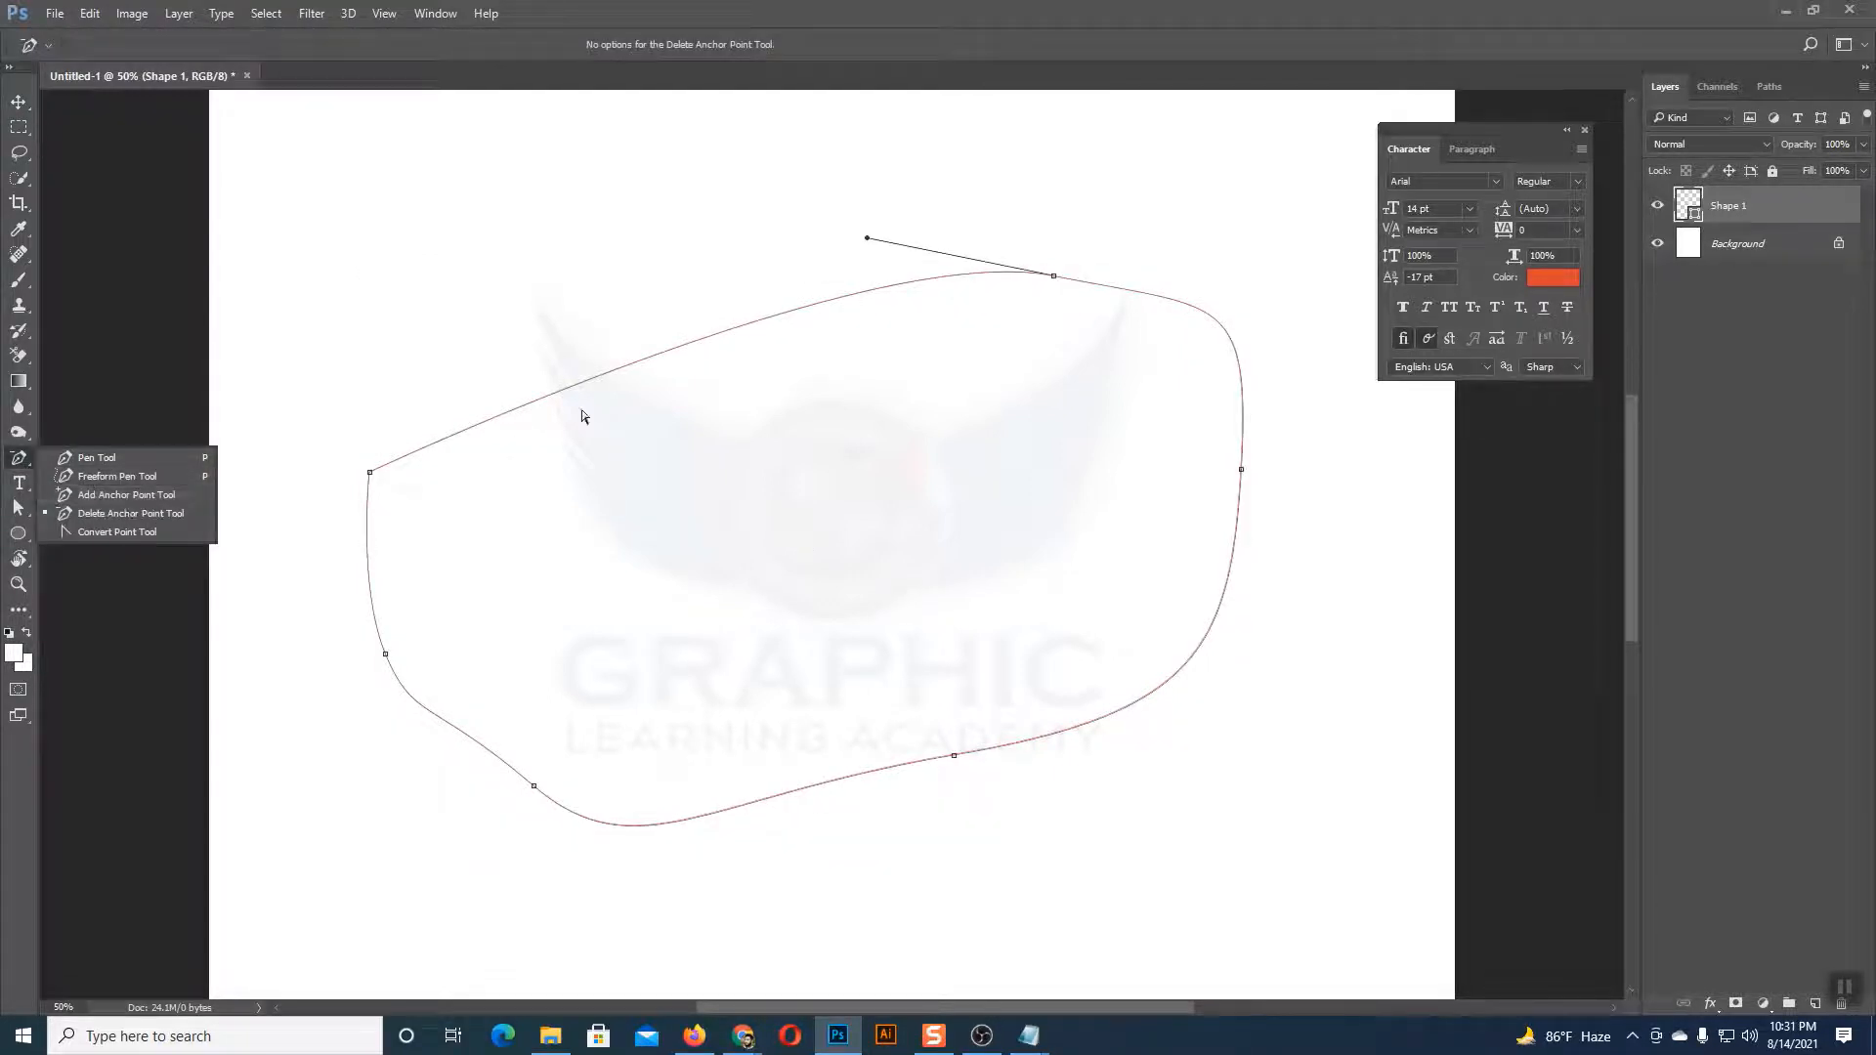
pyautogui.click(79, 500)
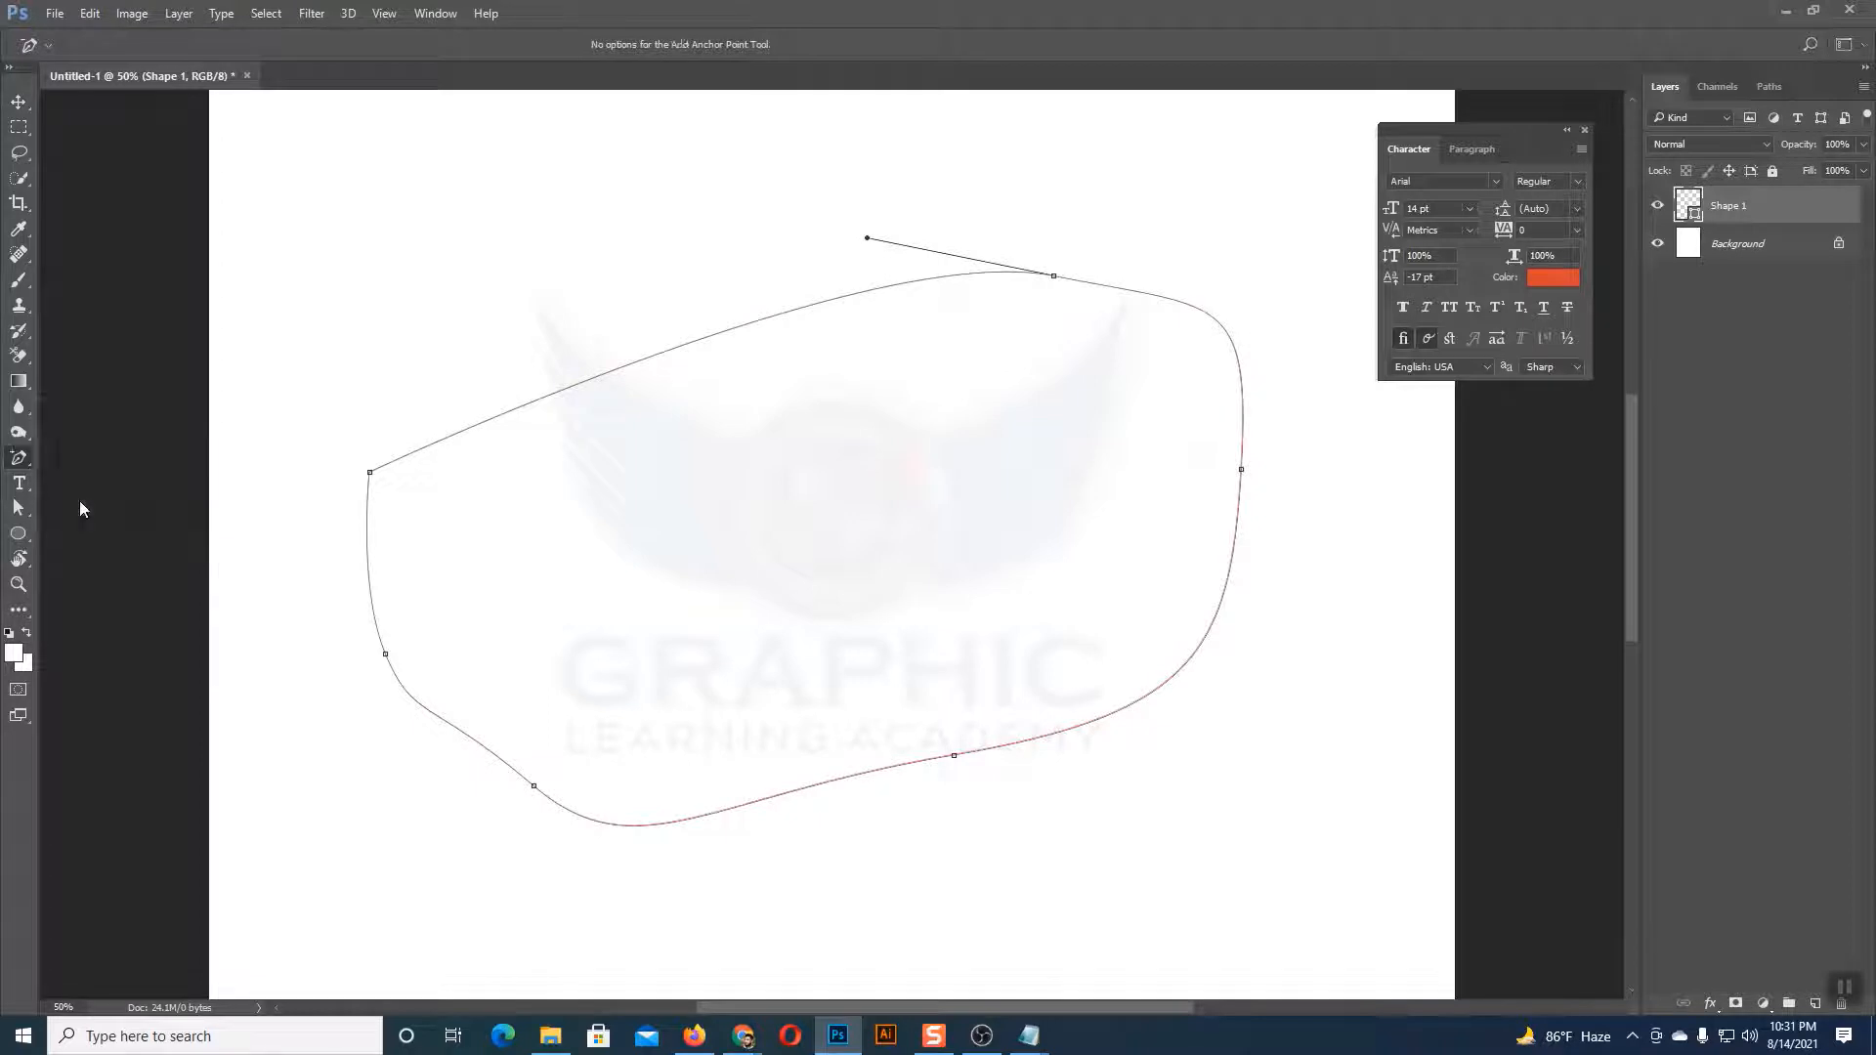
pyautogui.click(692, 346)
pyautogui.click(495, 421)
# Step: Move the upper added anchor point upward and the lower added one inward and down to reshape the edge
pyautogui.click(18, 508)
pyautogui.moveTo(691, 344); pyautogui.dragTo(695, 230)
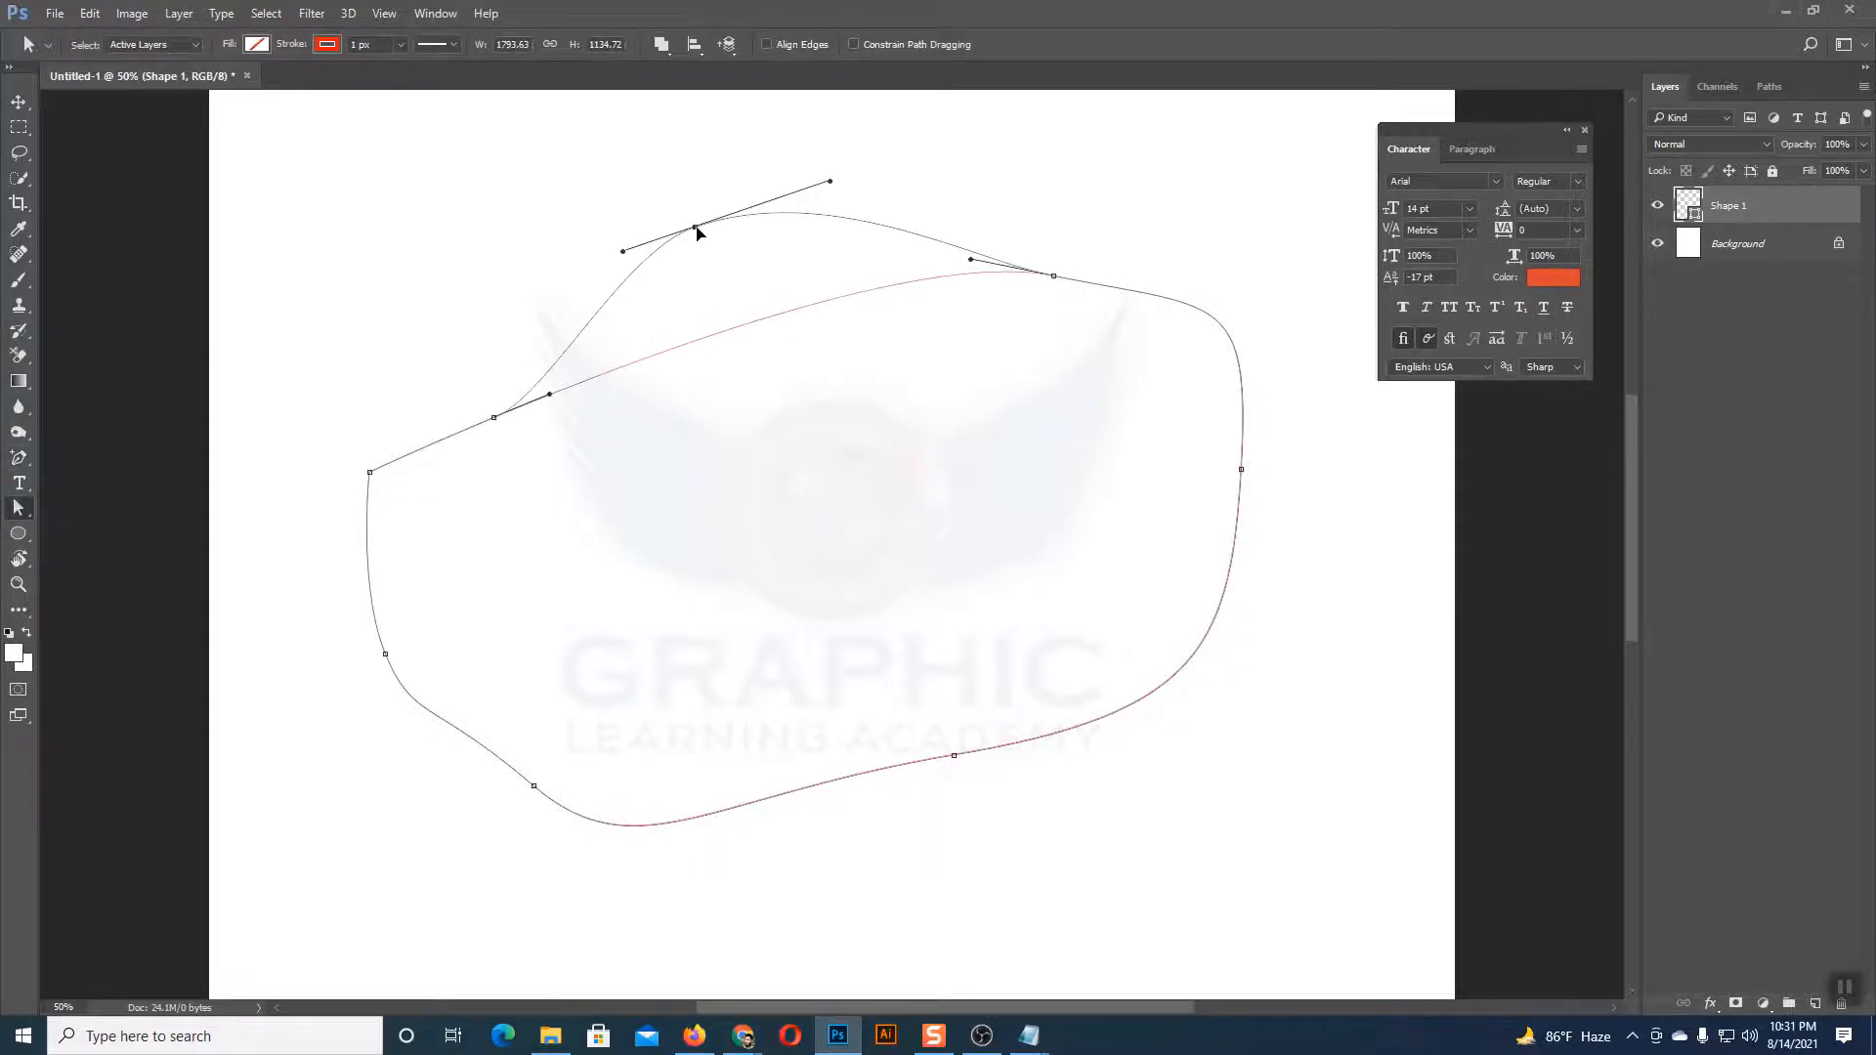
pyautogui.moveTo(495, 421); pyautogui.dragTo(575, 479)
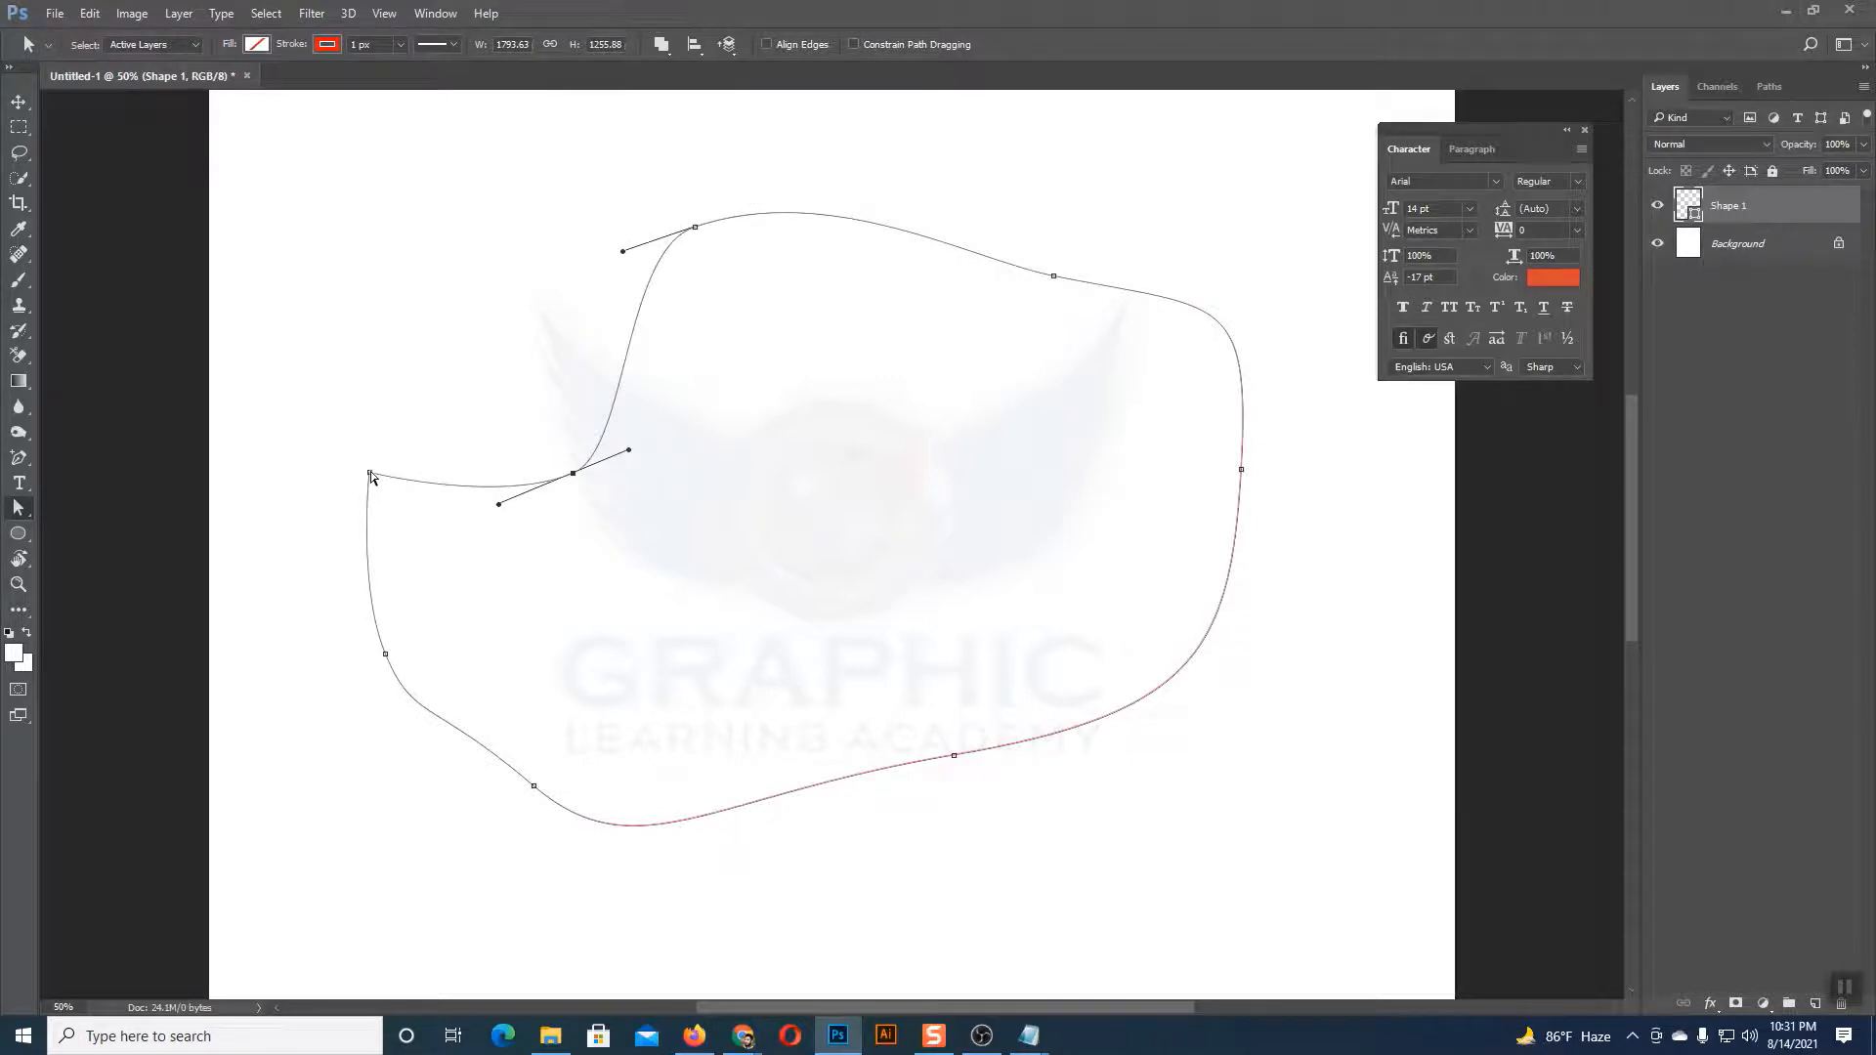
pyautogui.rightClick(20, 508)
pyautogui.click(19, 459)
pyautogui.rightClick(19, 460)
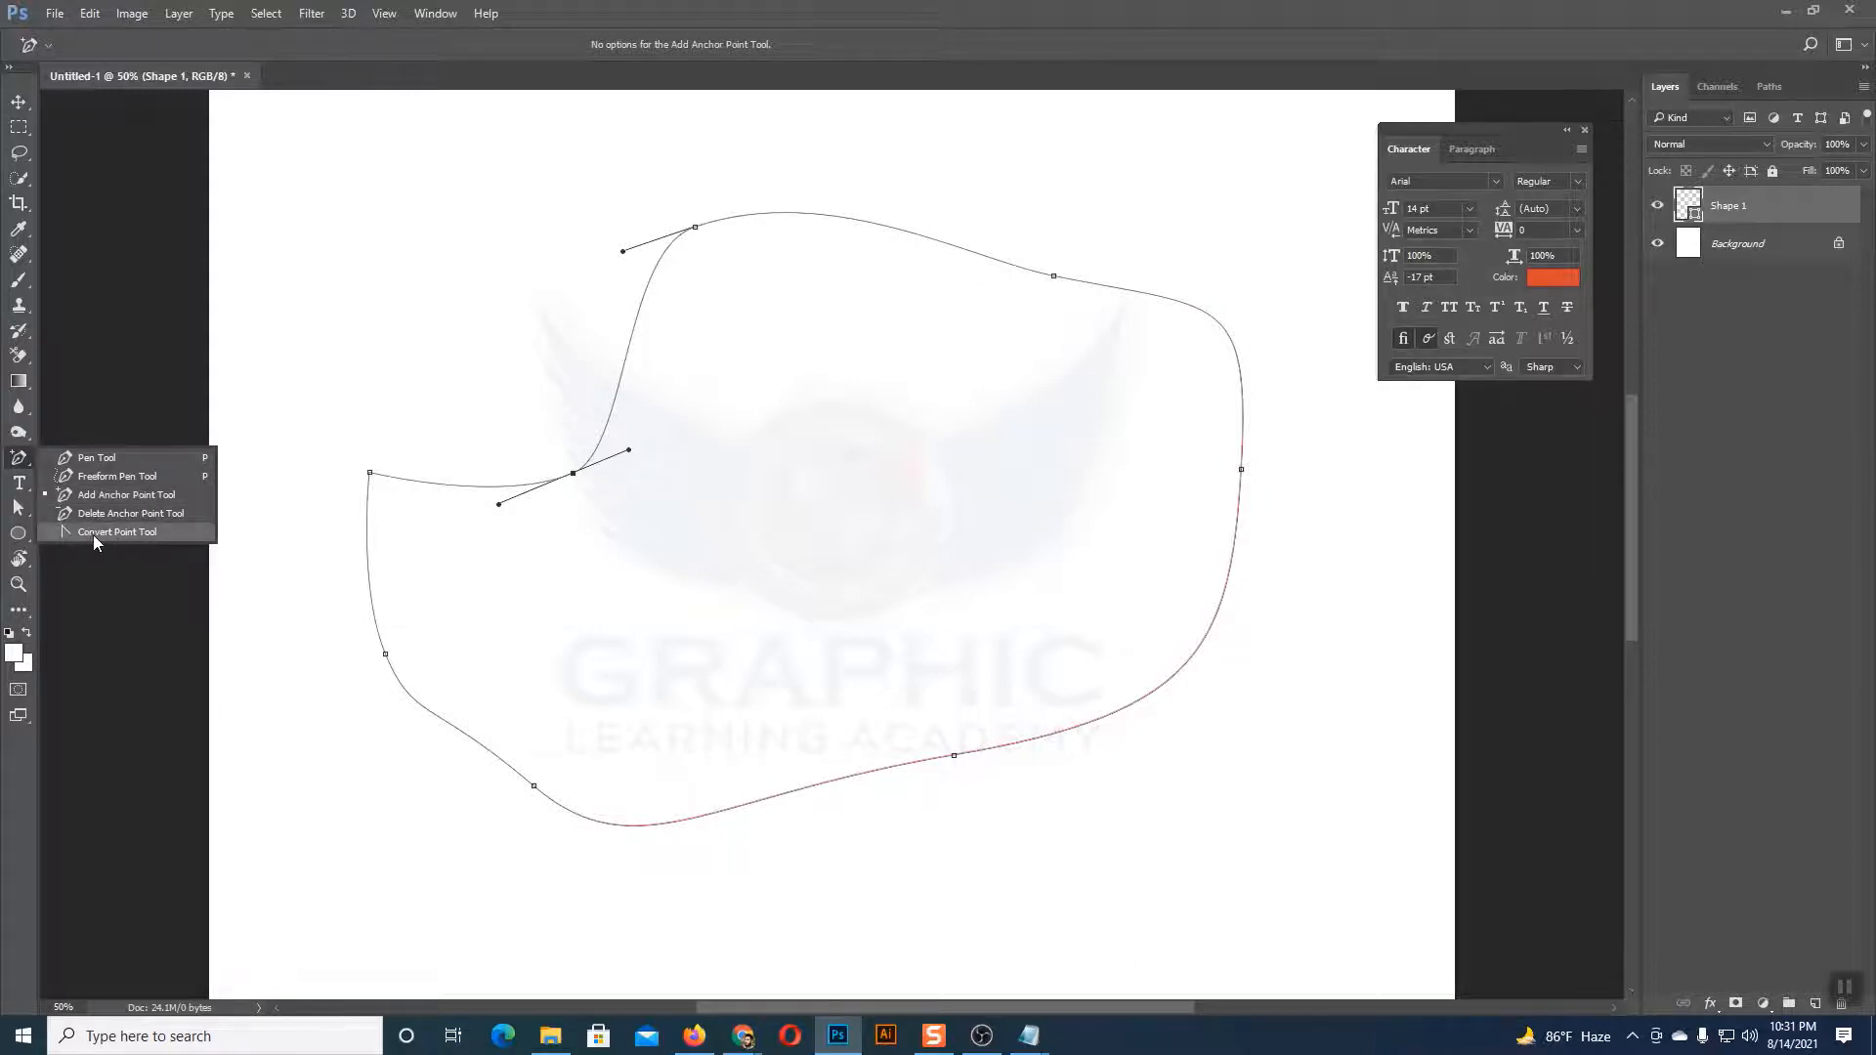
pyautogui.click(123, 532)
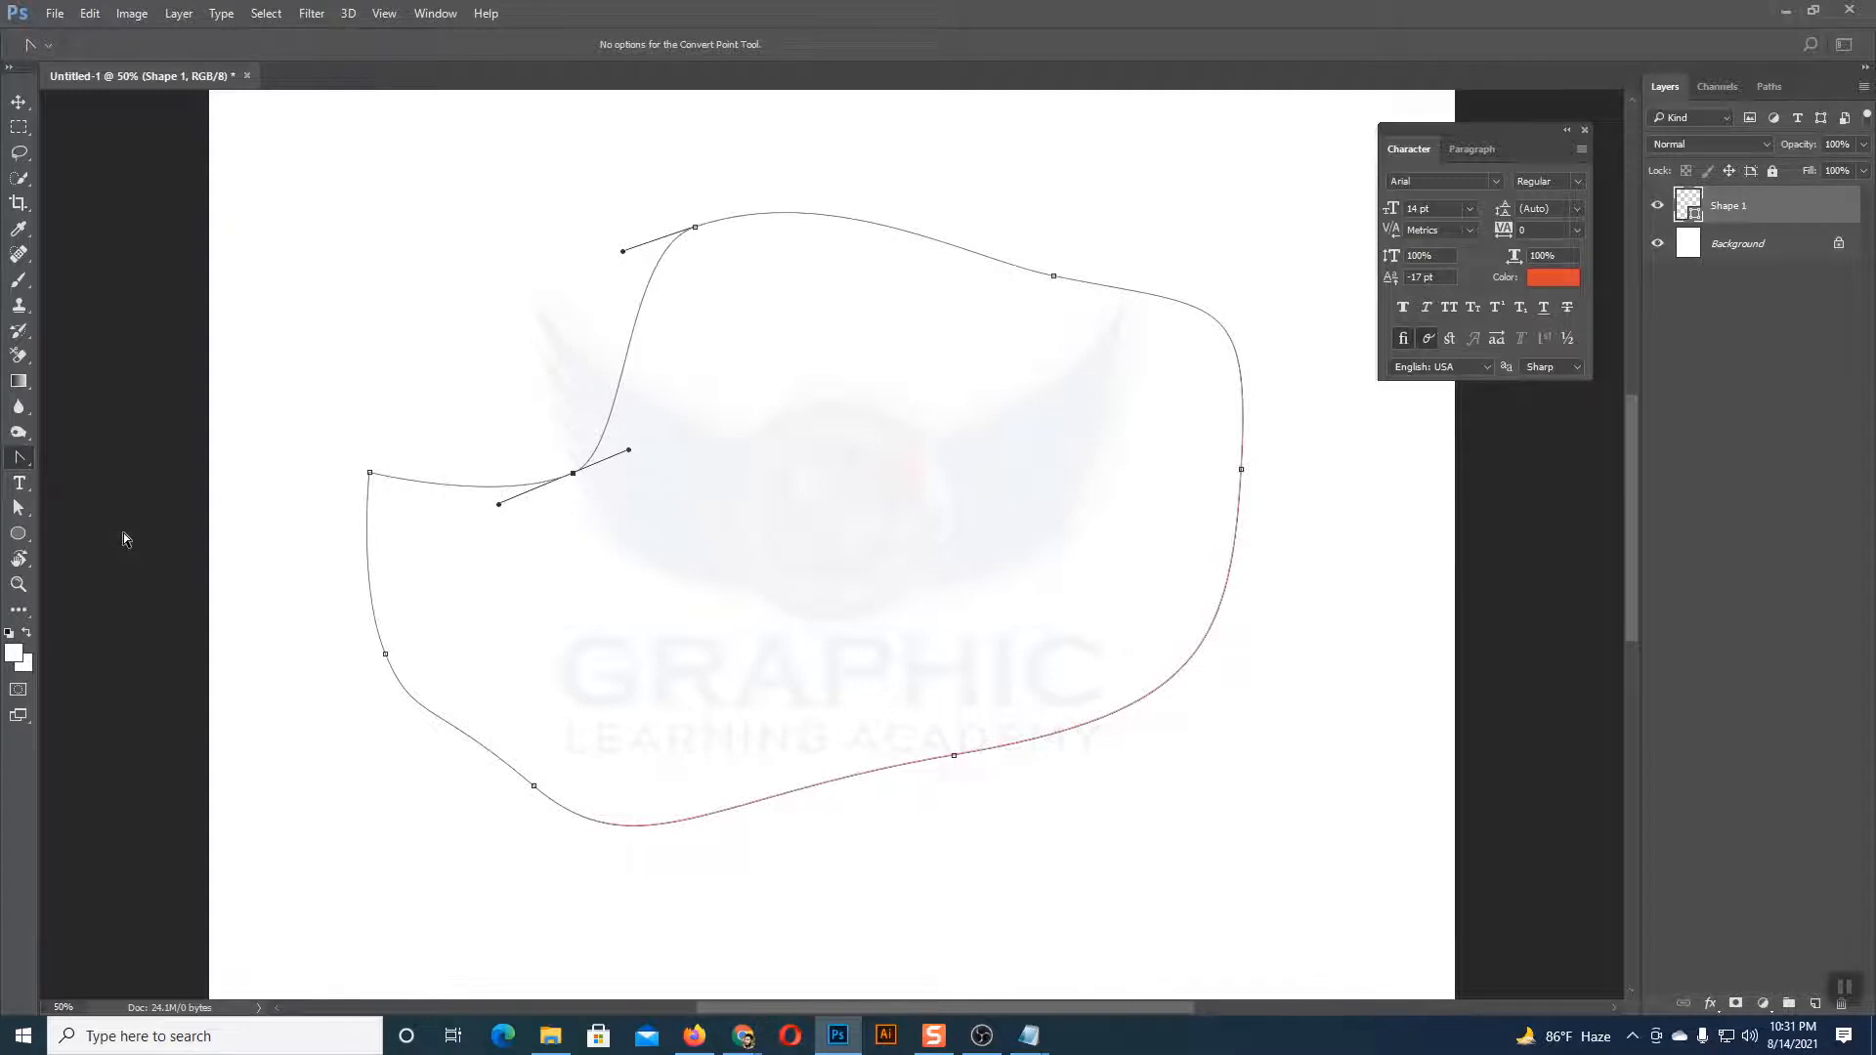
# Step: Tilt the right direction handle of the outline's upper-right anchor upward to reshape the curves around it
pyautogui.click(20, 508)
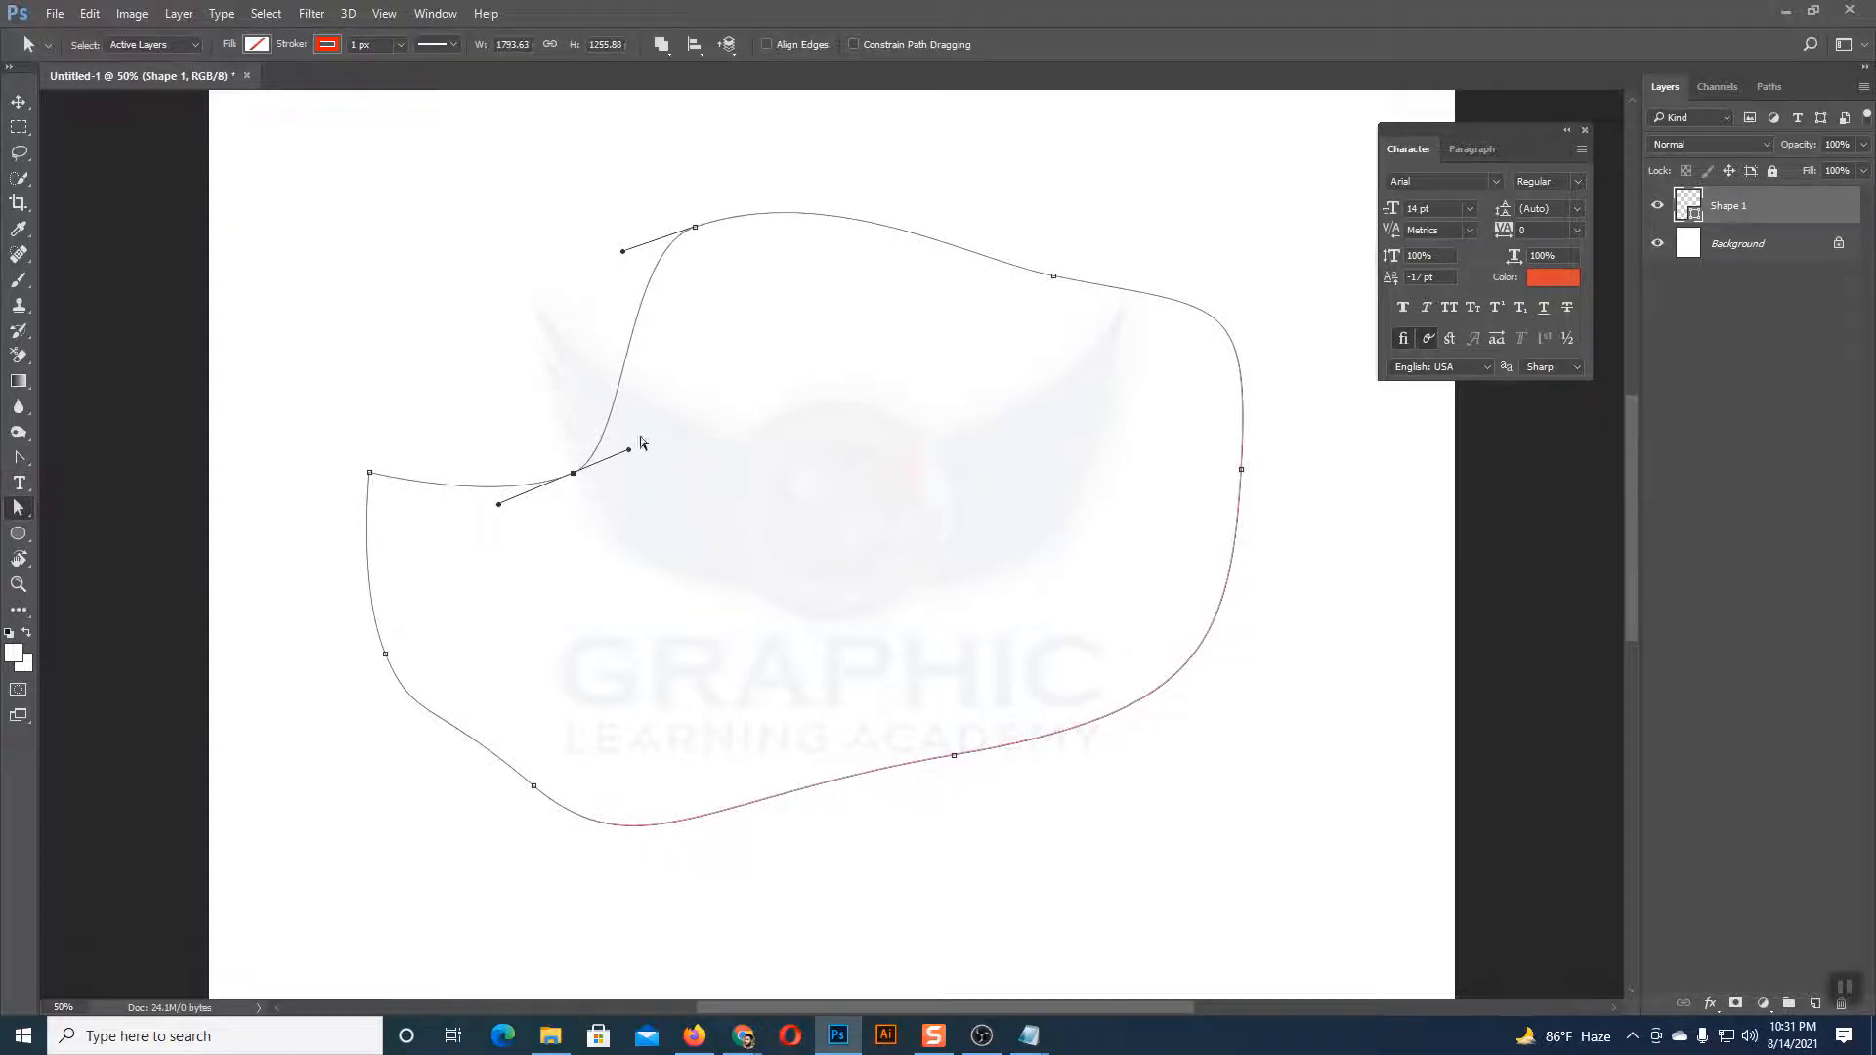
pyautogui.click(1055, 278)
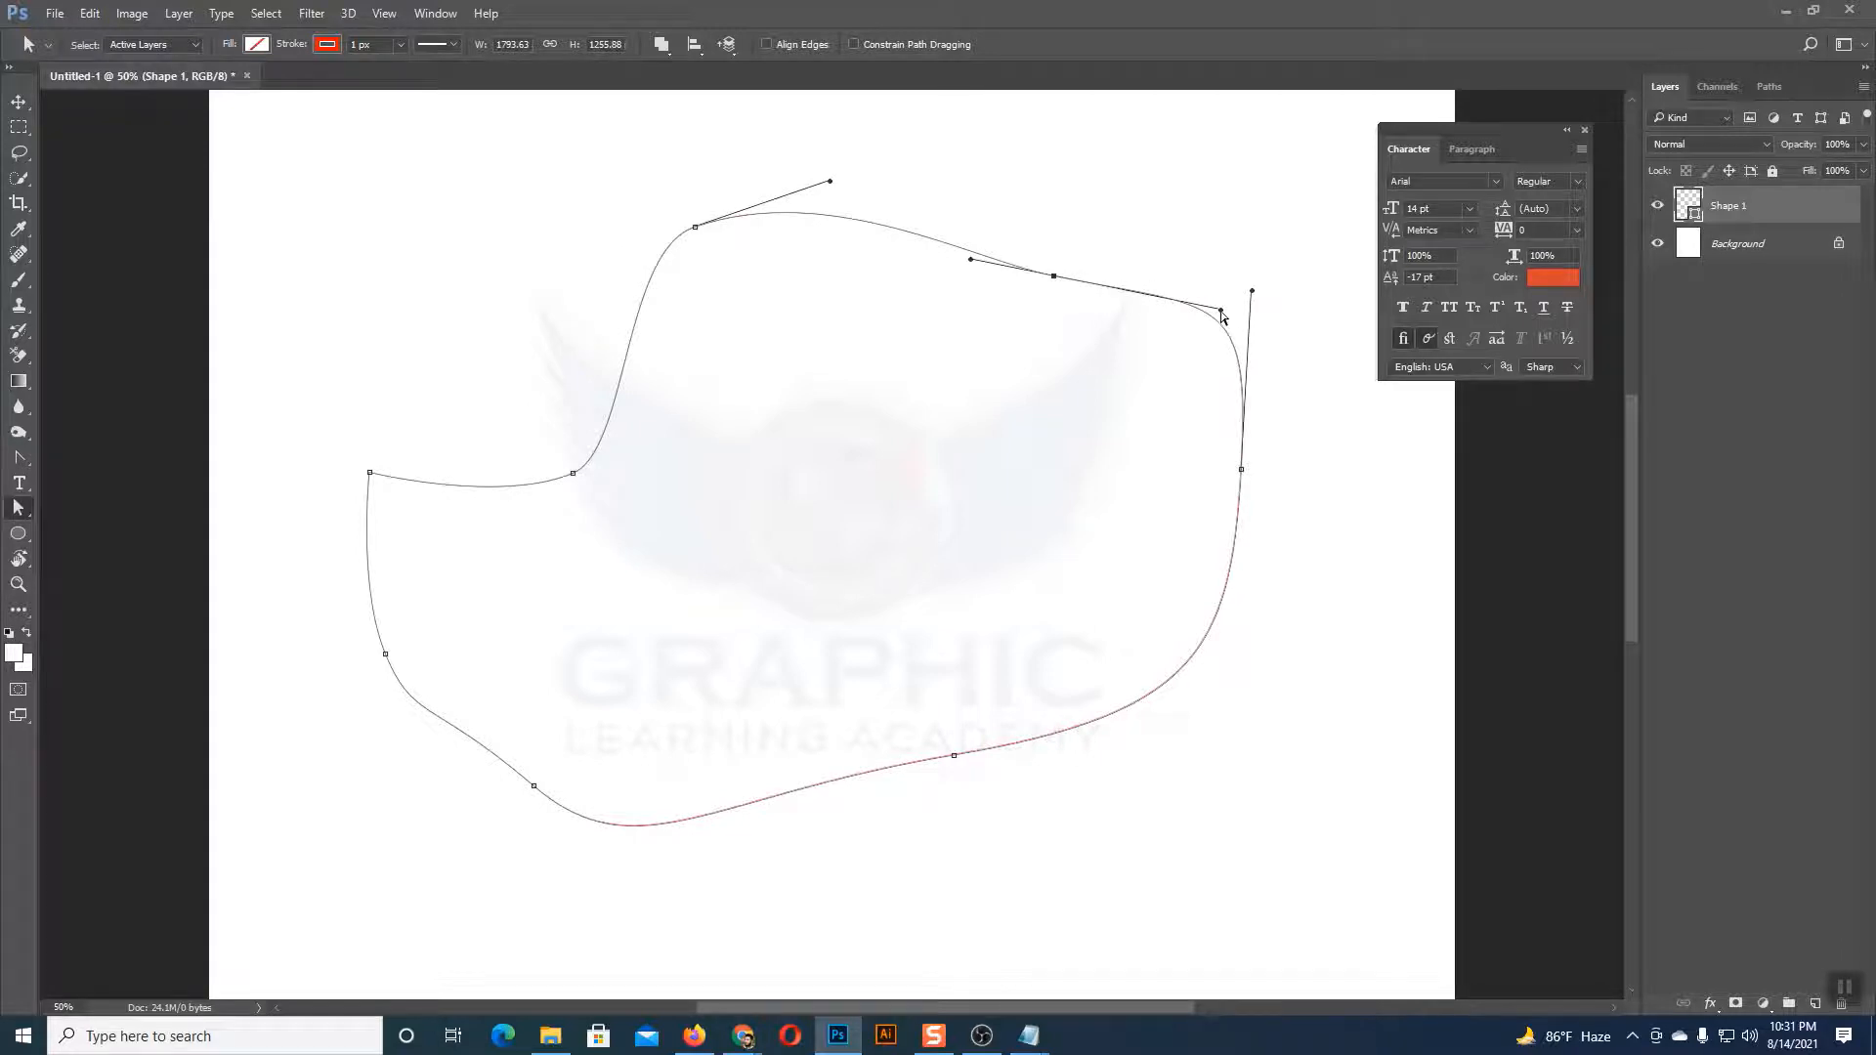
pyautogui.moveTo(1222, 311); pyautogui.dragTo(1208, 255)
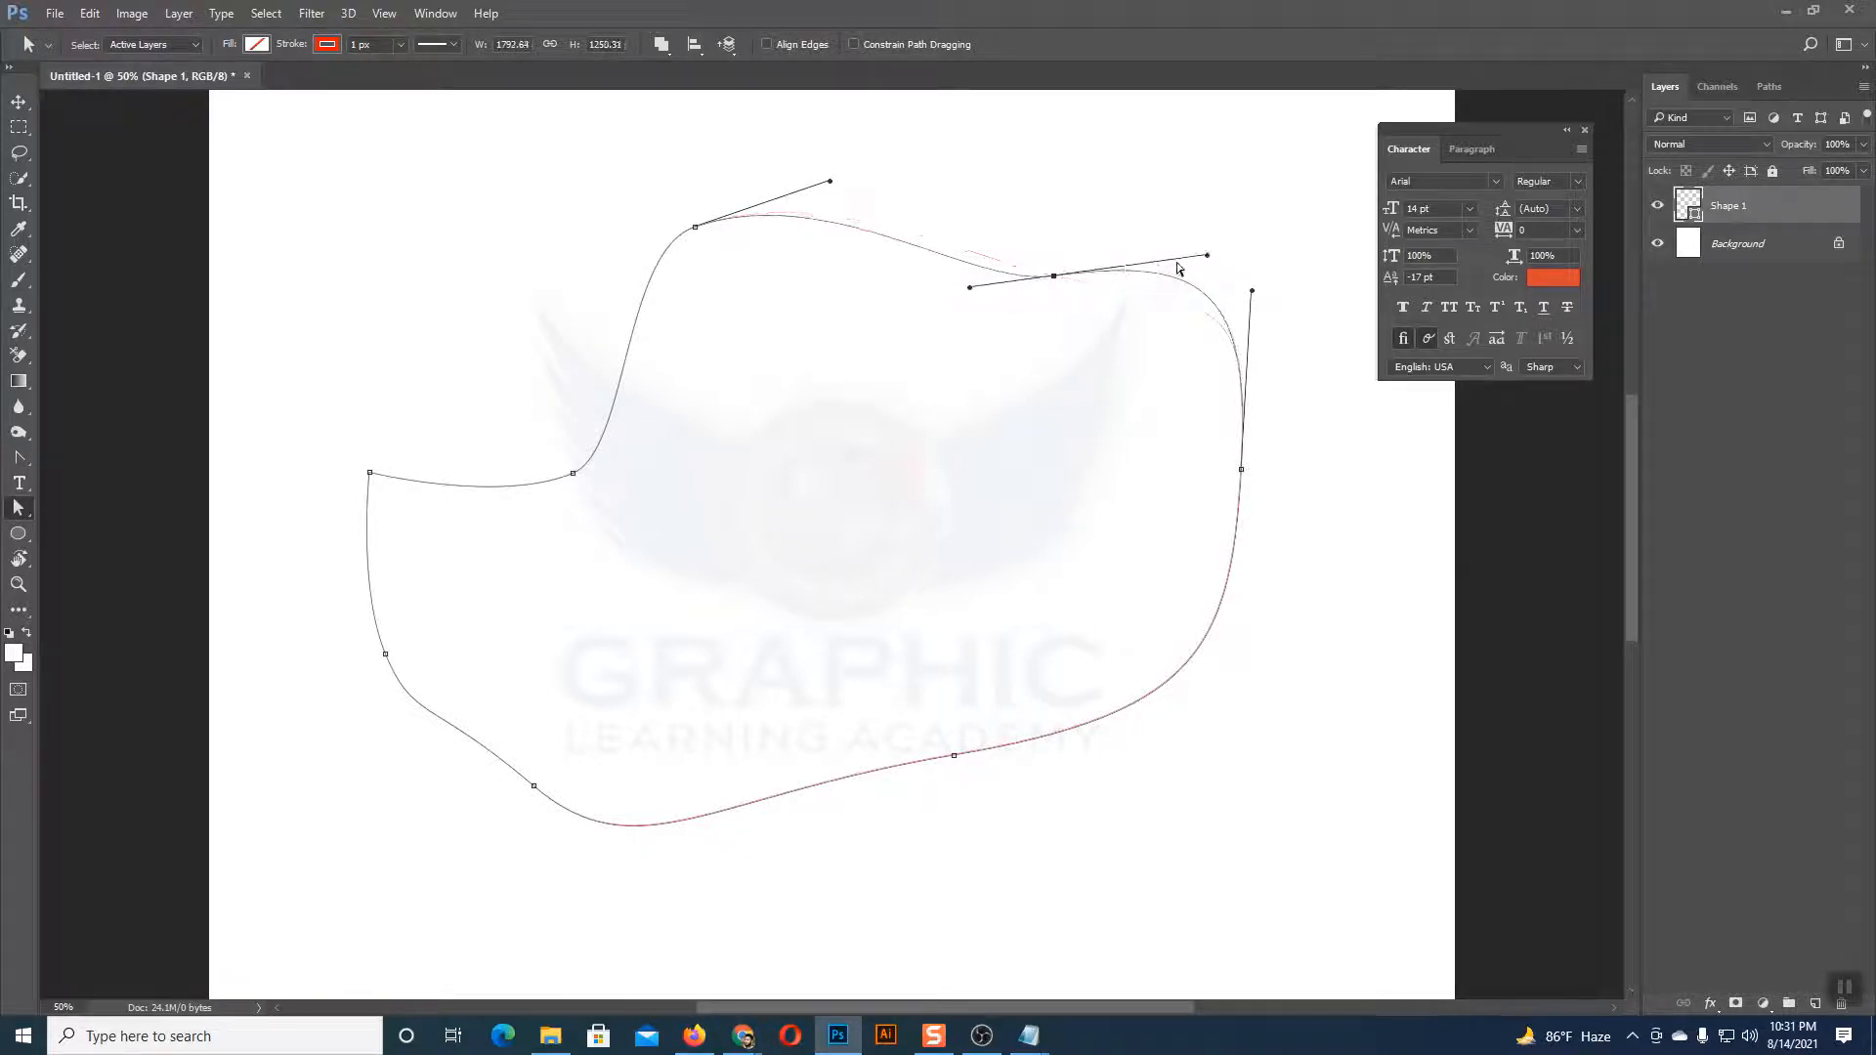
# Step: Convert the outline's sharp leftmost corner anchor into a smooth point with short direction handles using the Convert Point tool
pyautogui.click(370, 473)
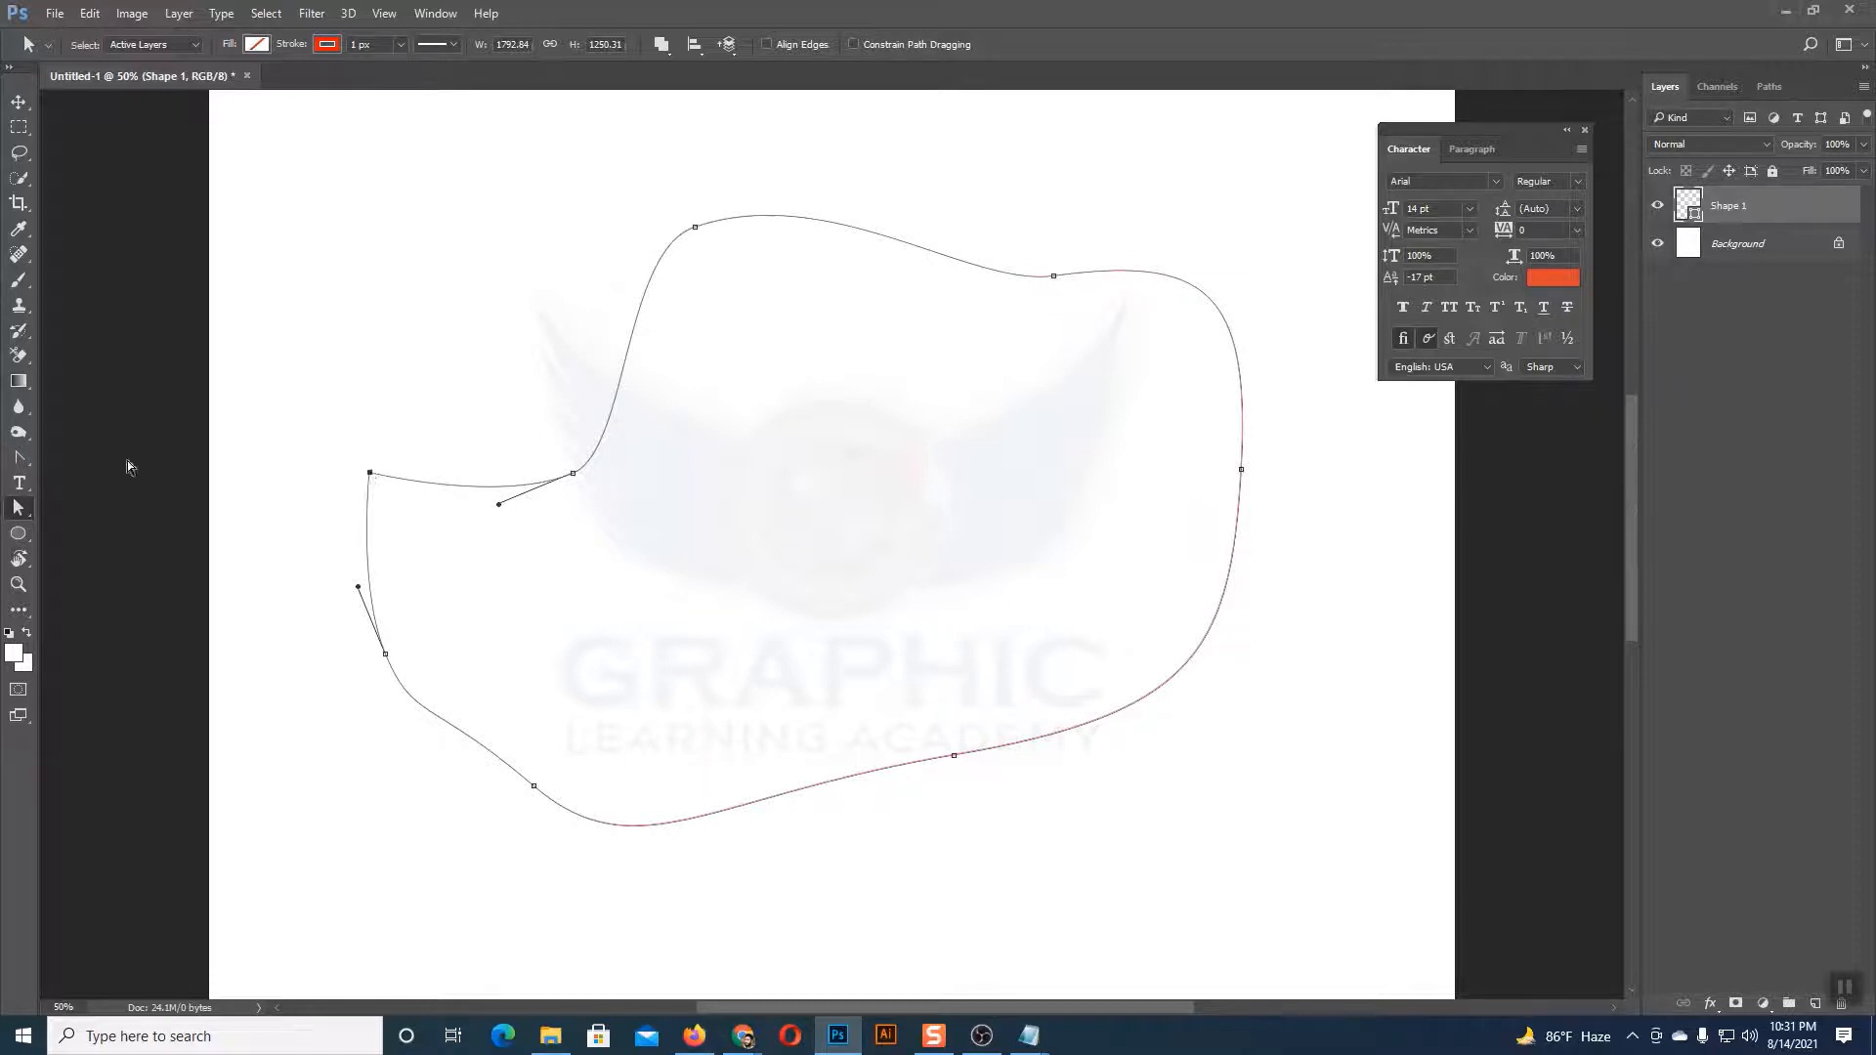
pyautogui.moveTo(19, 457); pyautogui.dragTo(96, 533)
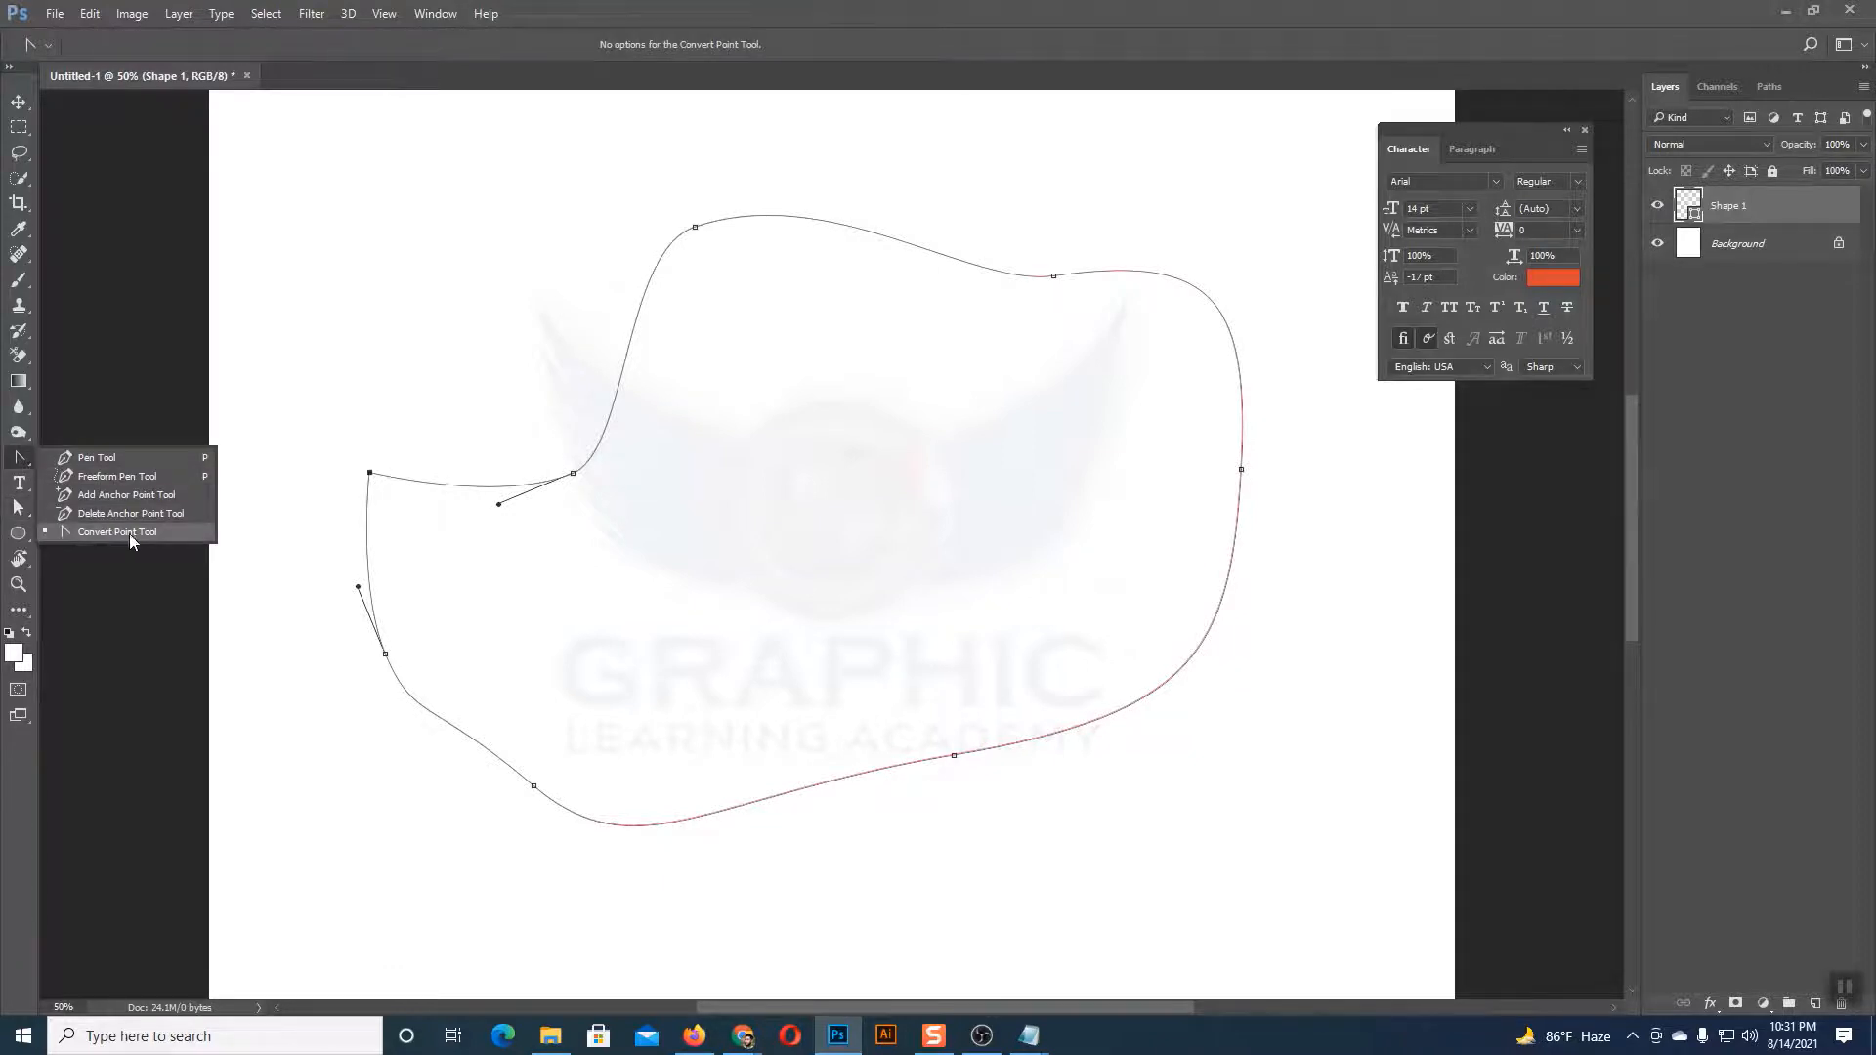
pyautogui.click(133, 530)
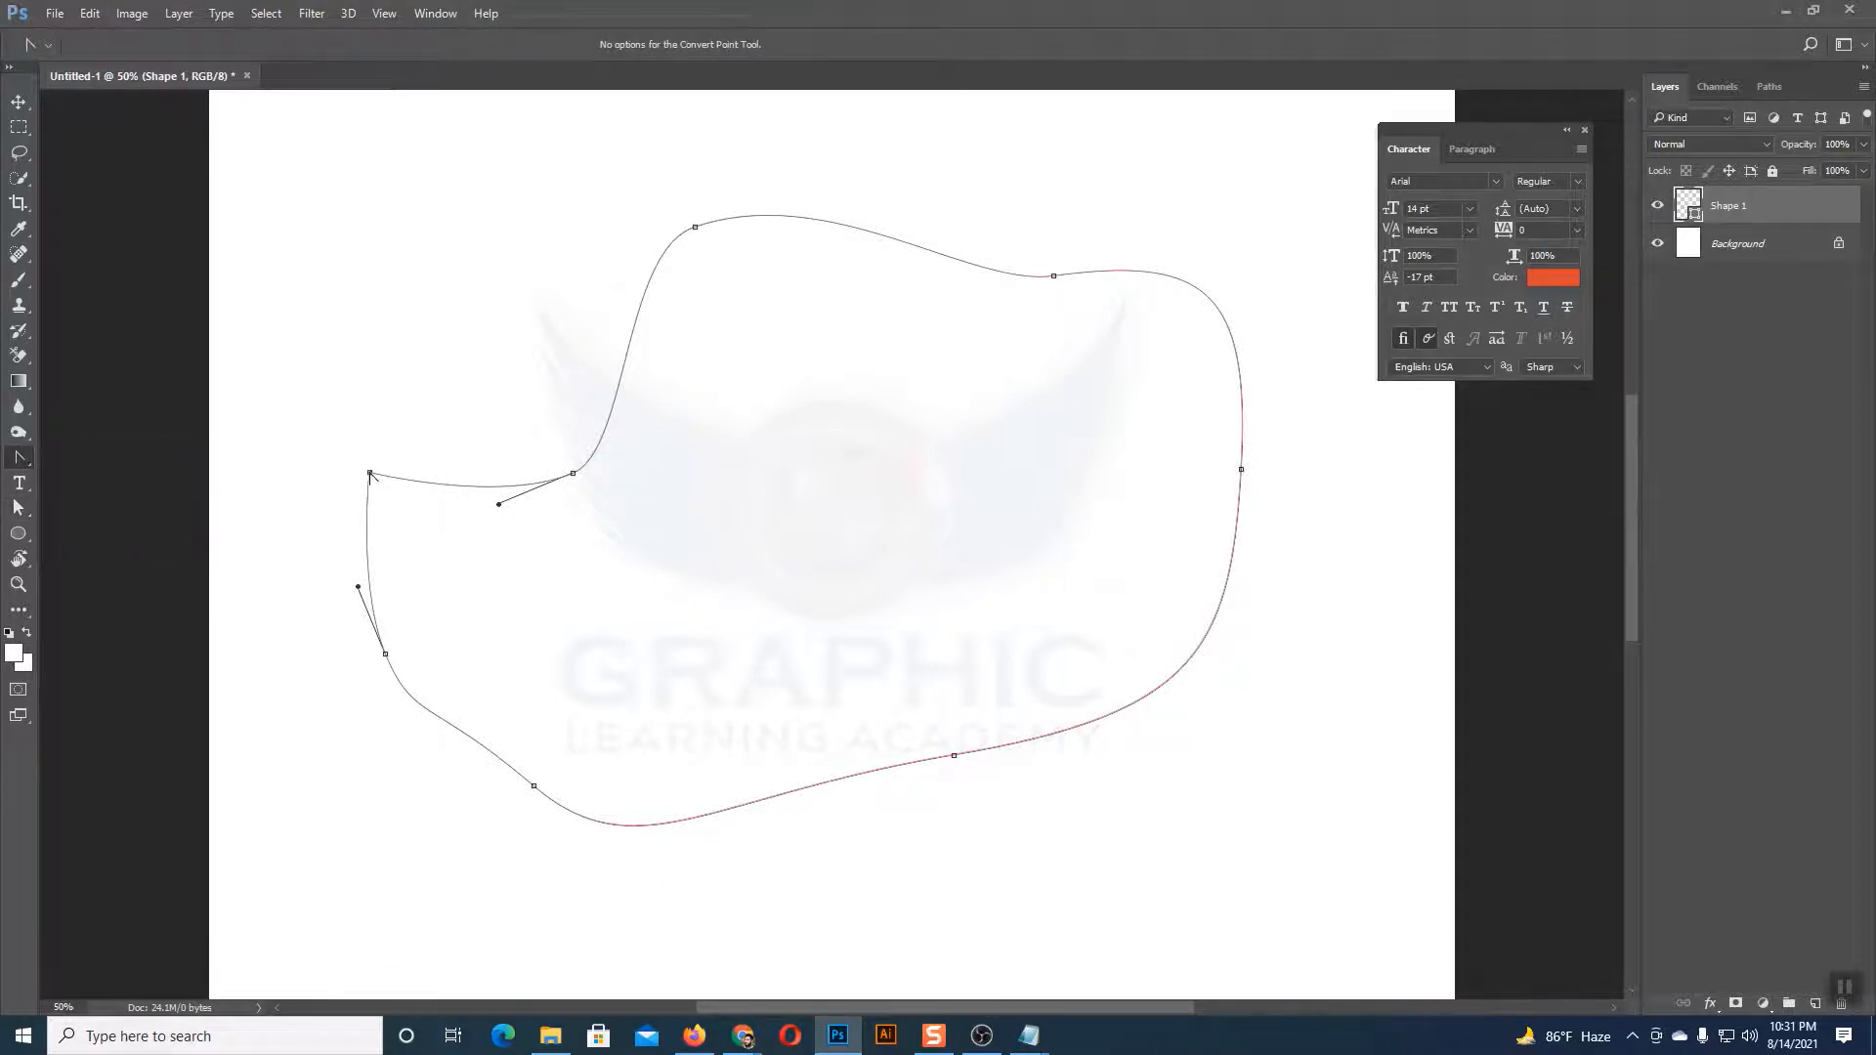
pyautogui.moveTo(369, 474); pyautogui.dragTo(395, 443)
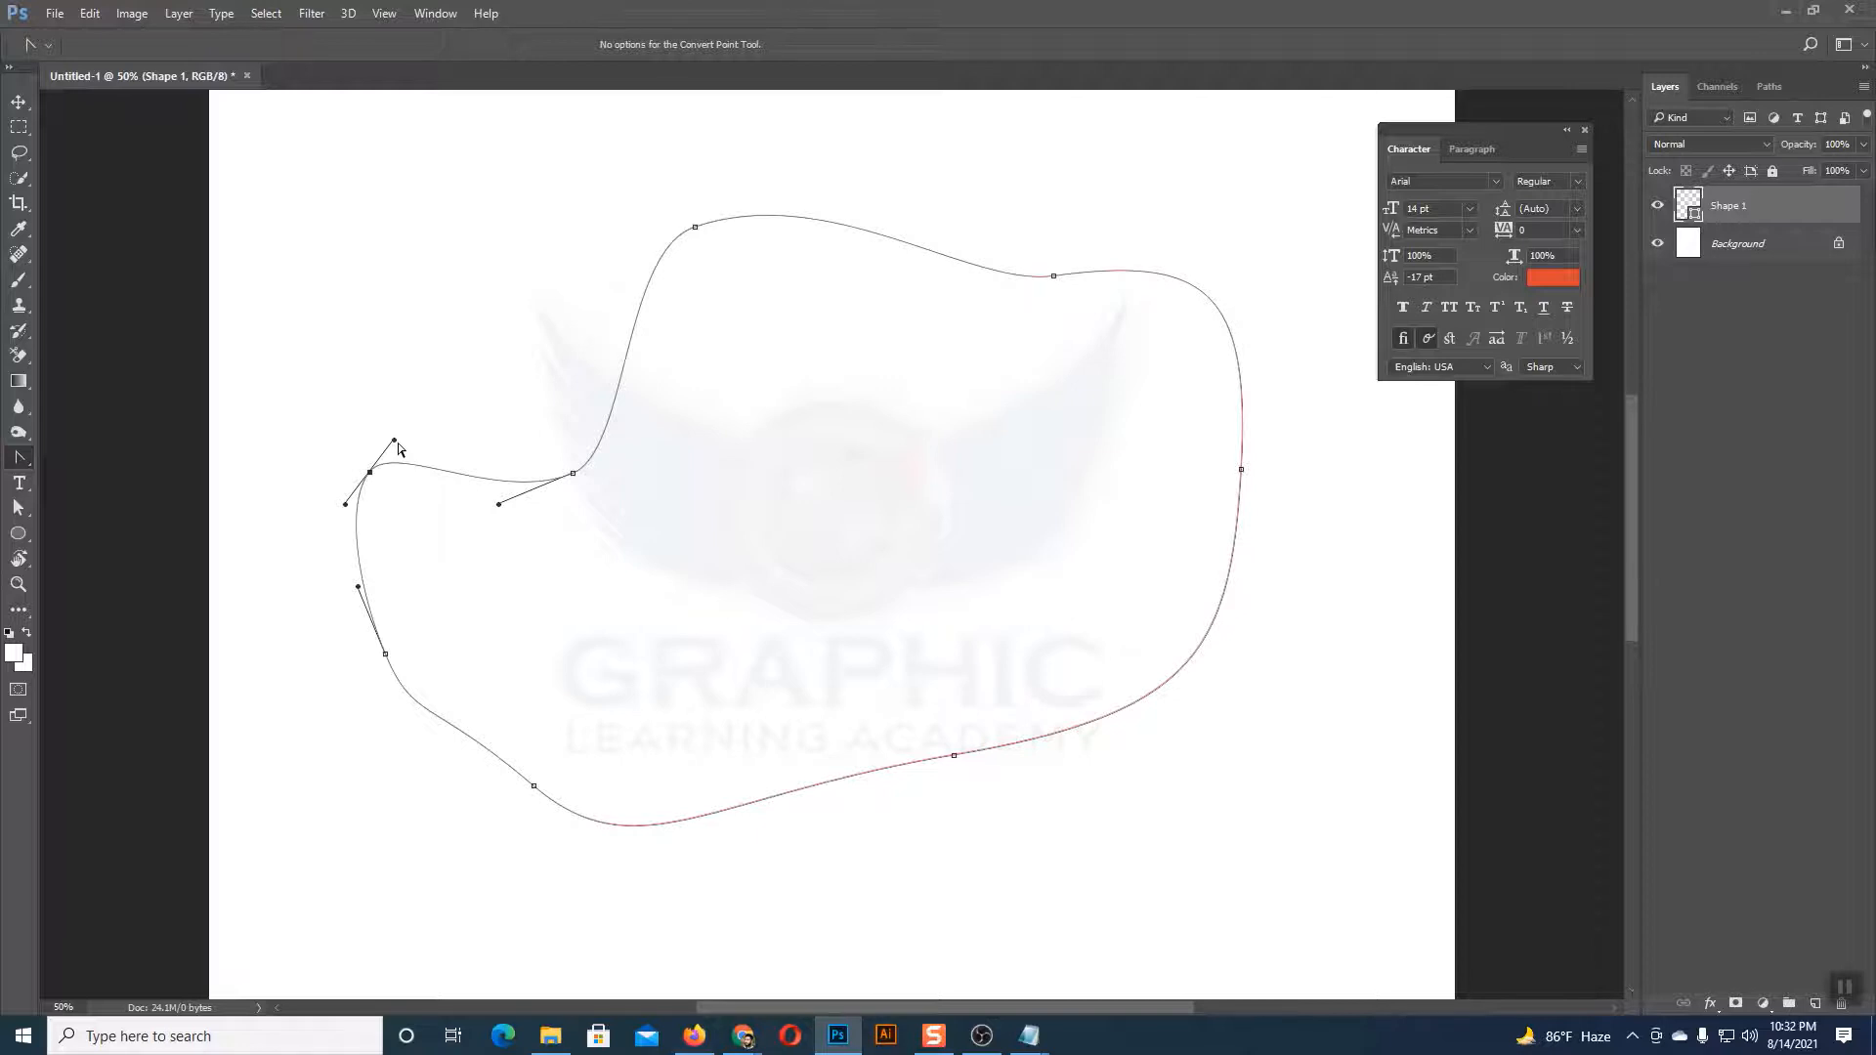
# Step: Draw an open curved path about 1480 × 610 px above the existing shape with the Pen tool, ending below its starting point
pyautogui.rightClick(19, 459)
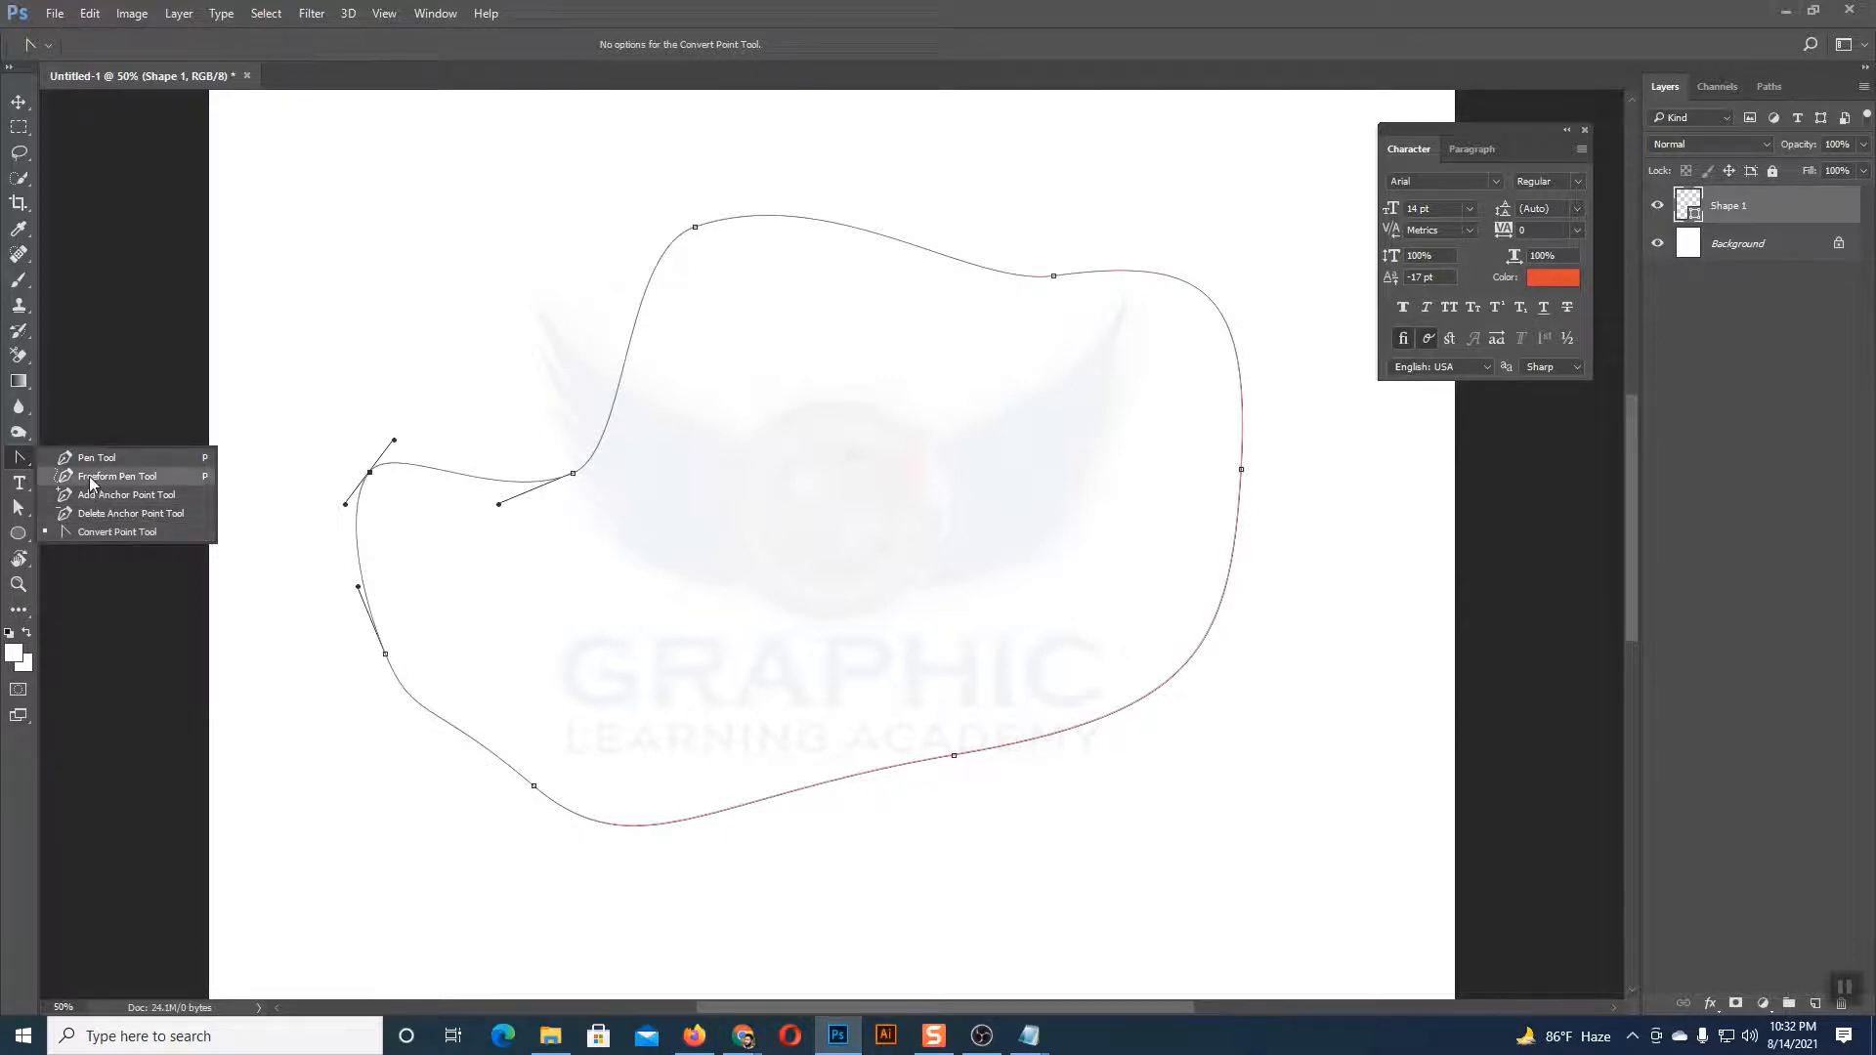
pyautogui.click(22, 457)
pyautogui.click(21, 458)
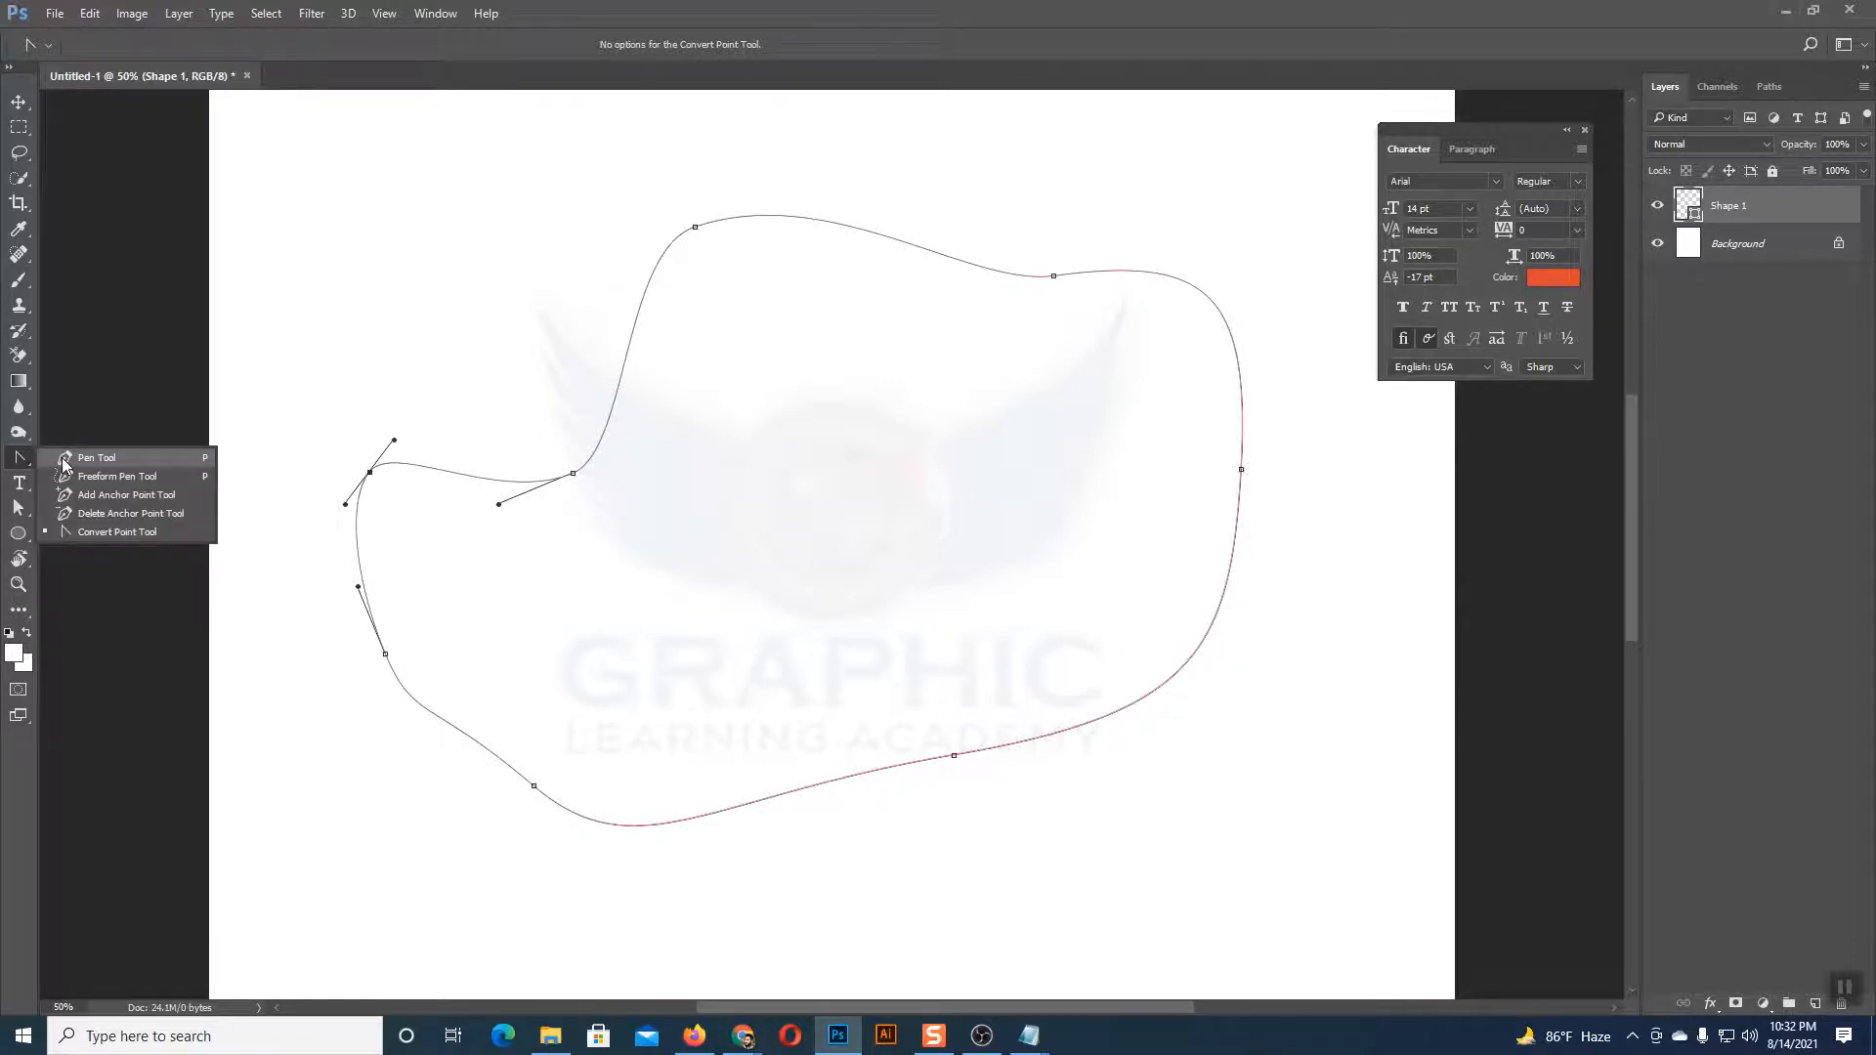
pyautogui.click(61, 457)
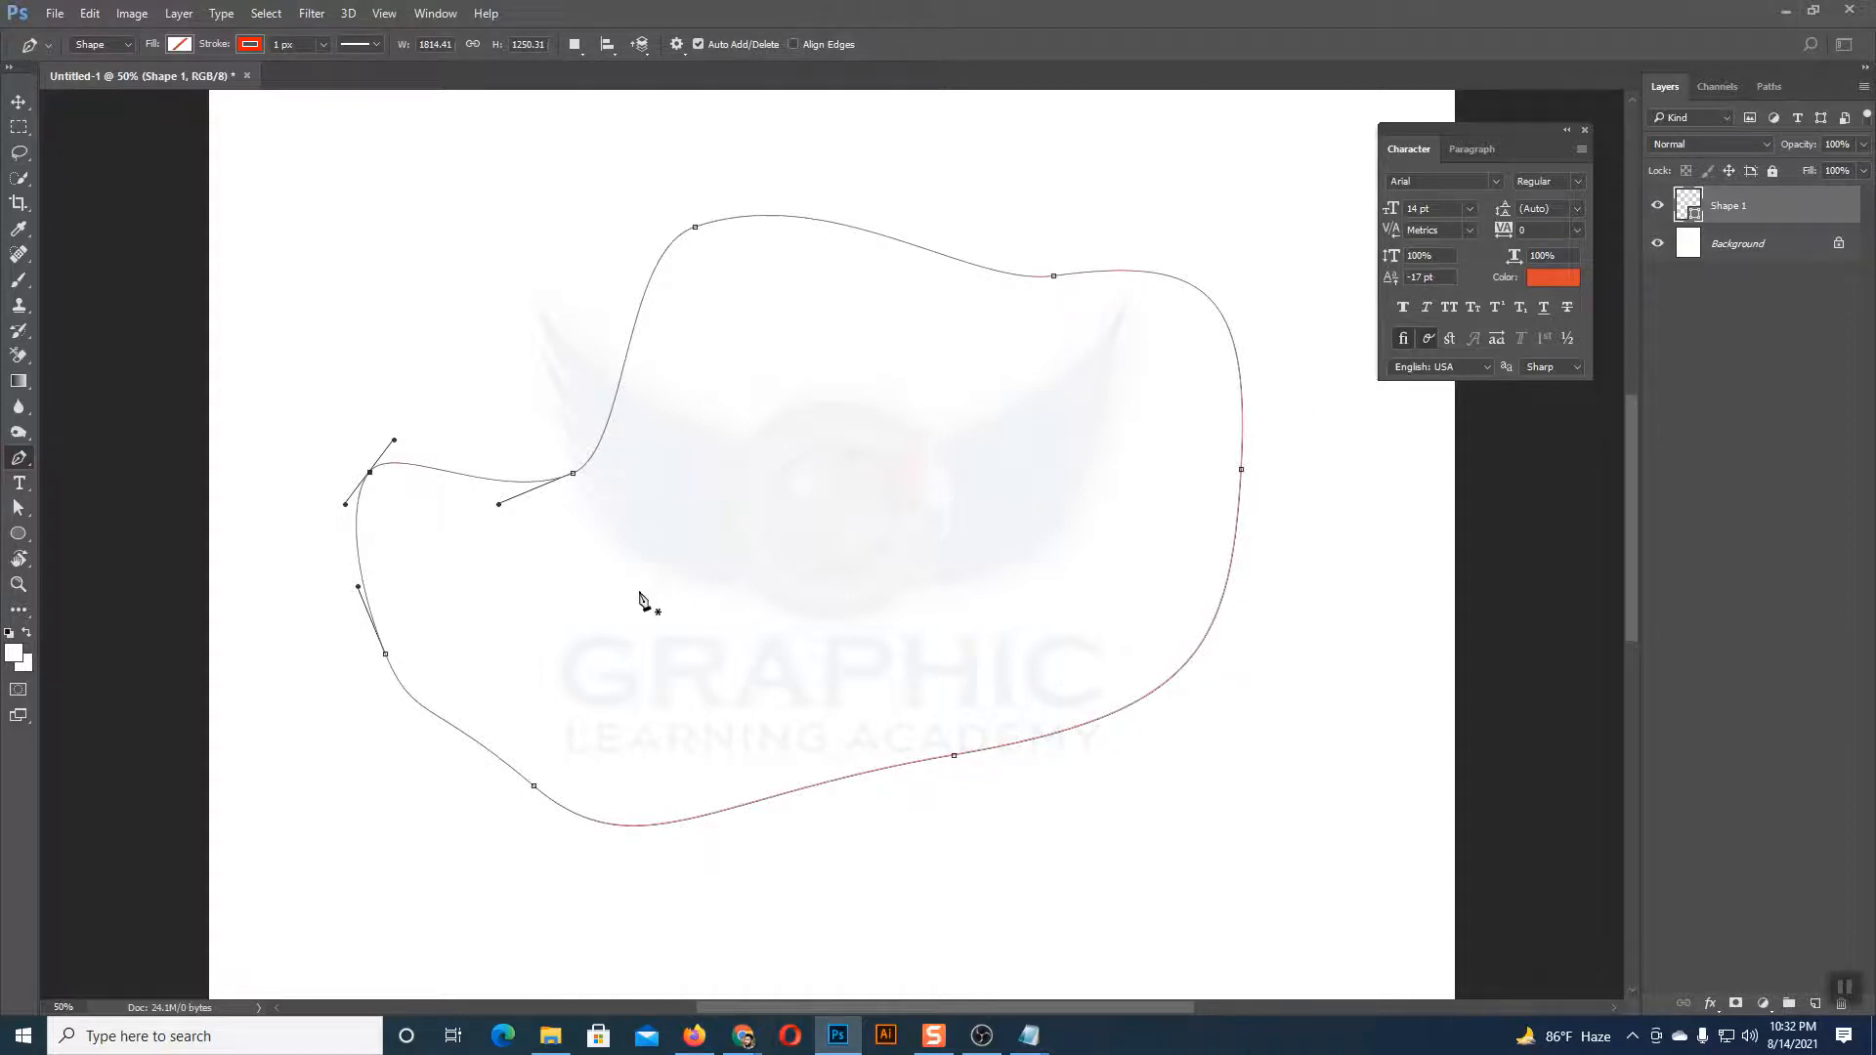
pyautogui.scroll(5, 645, 601)
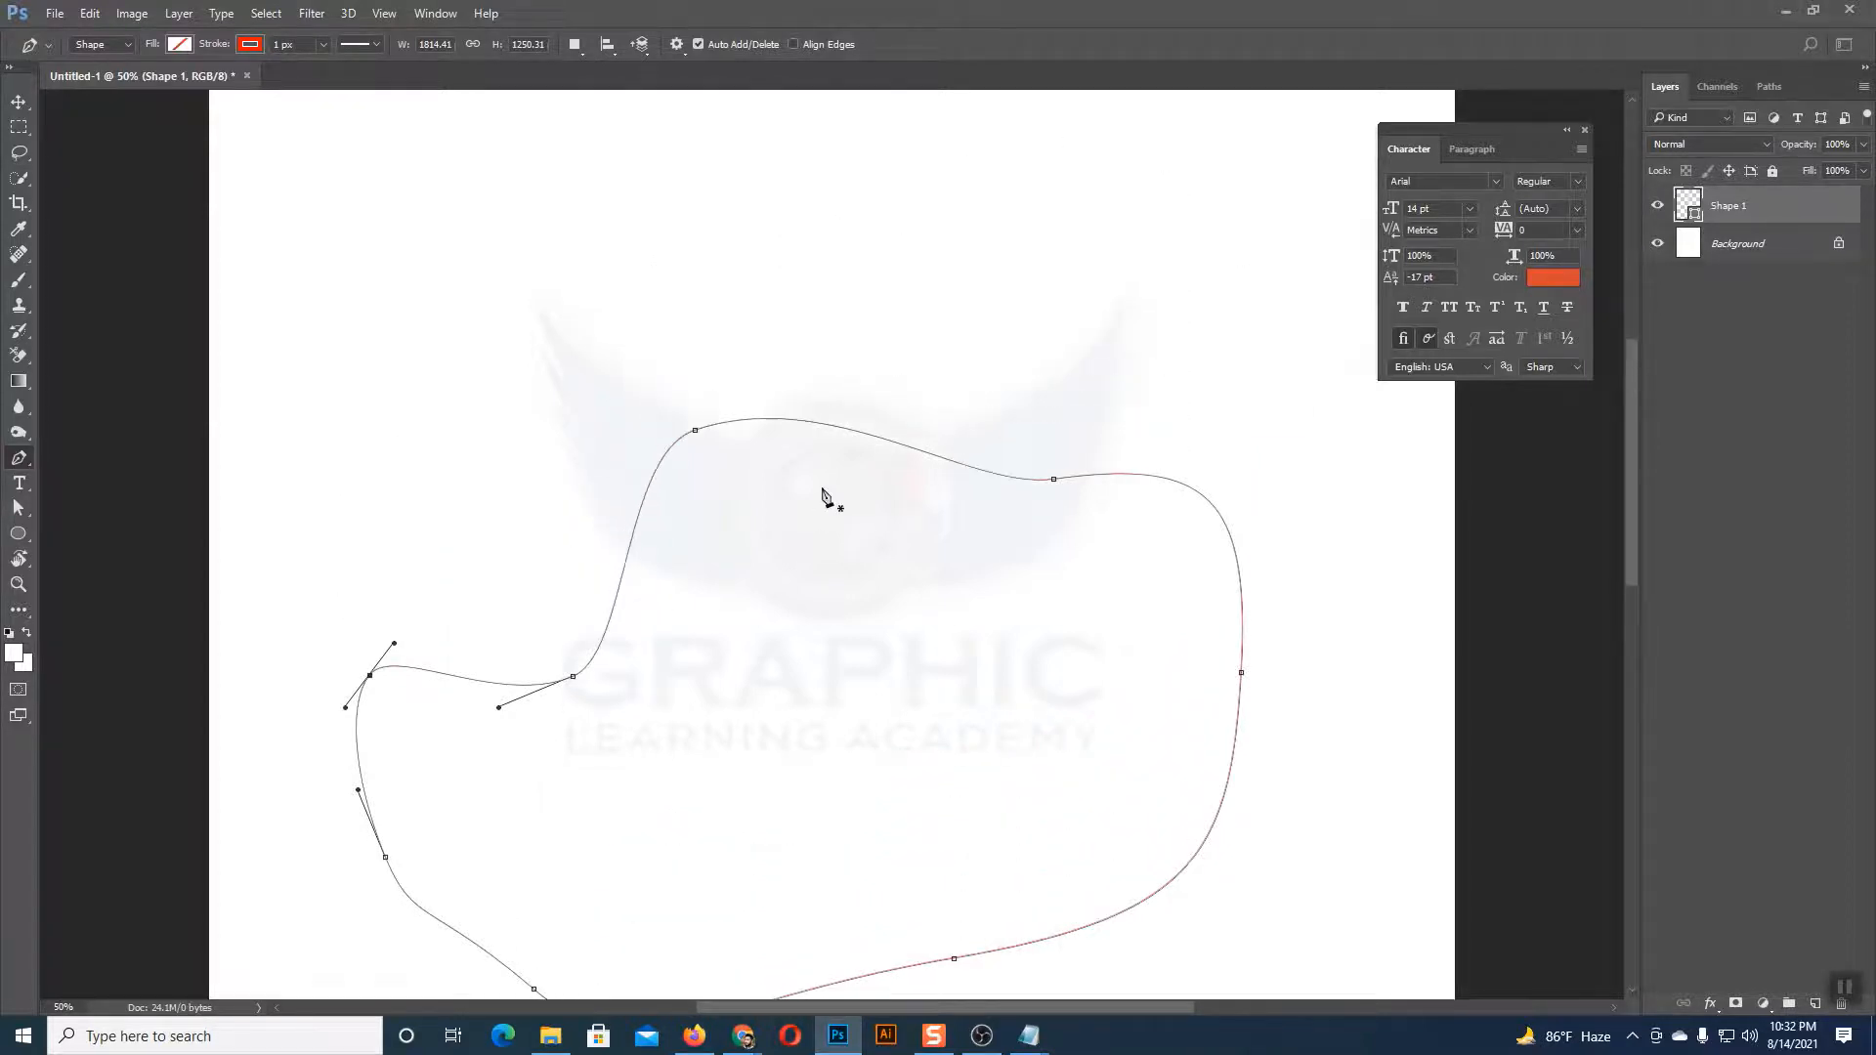
pyautogui.scroll(2, 411, 305)
pyautogui.click(410, 296)
pyautogui.moveTo(932, 195); pyautogui.dragTo(1036, 233)
pyautogui.moveTo(1091, 339); pyautogui.dragTo(1031, 408)
pyautogui.moveTo(739, 457); pyautogui.dragTo(646, 473)
pyautogui.click(547, 480)
pyautogui.press('Escape')
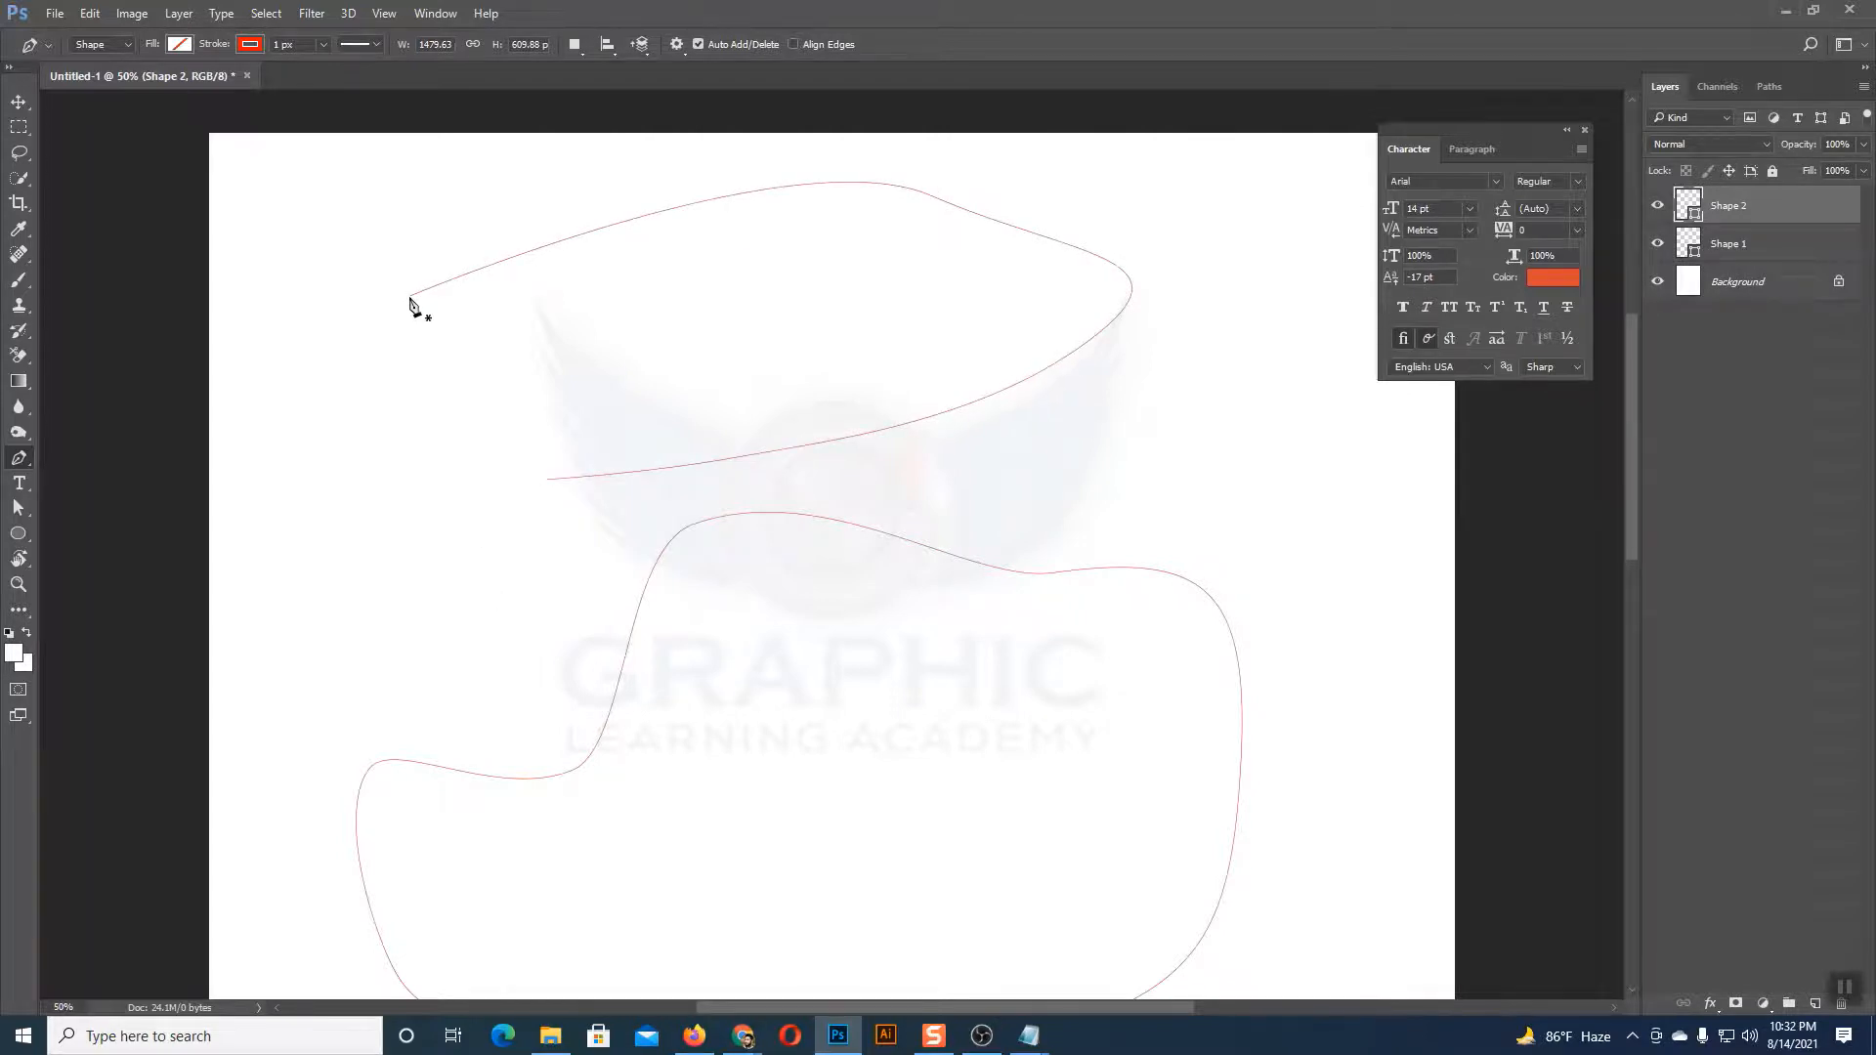
# Step: Try to join the two open ends of the new path with the Pen tool, and undo the attempt
pyautogui.click(549, 480)
pyautogui.click(18, 509)
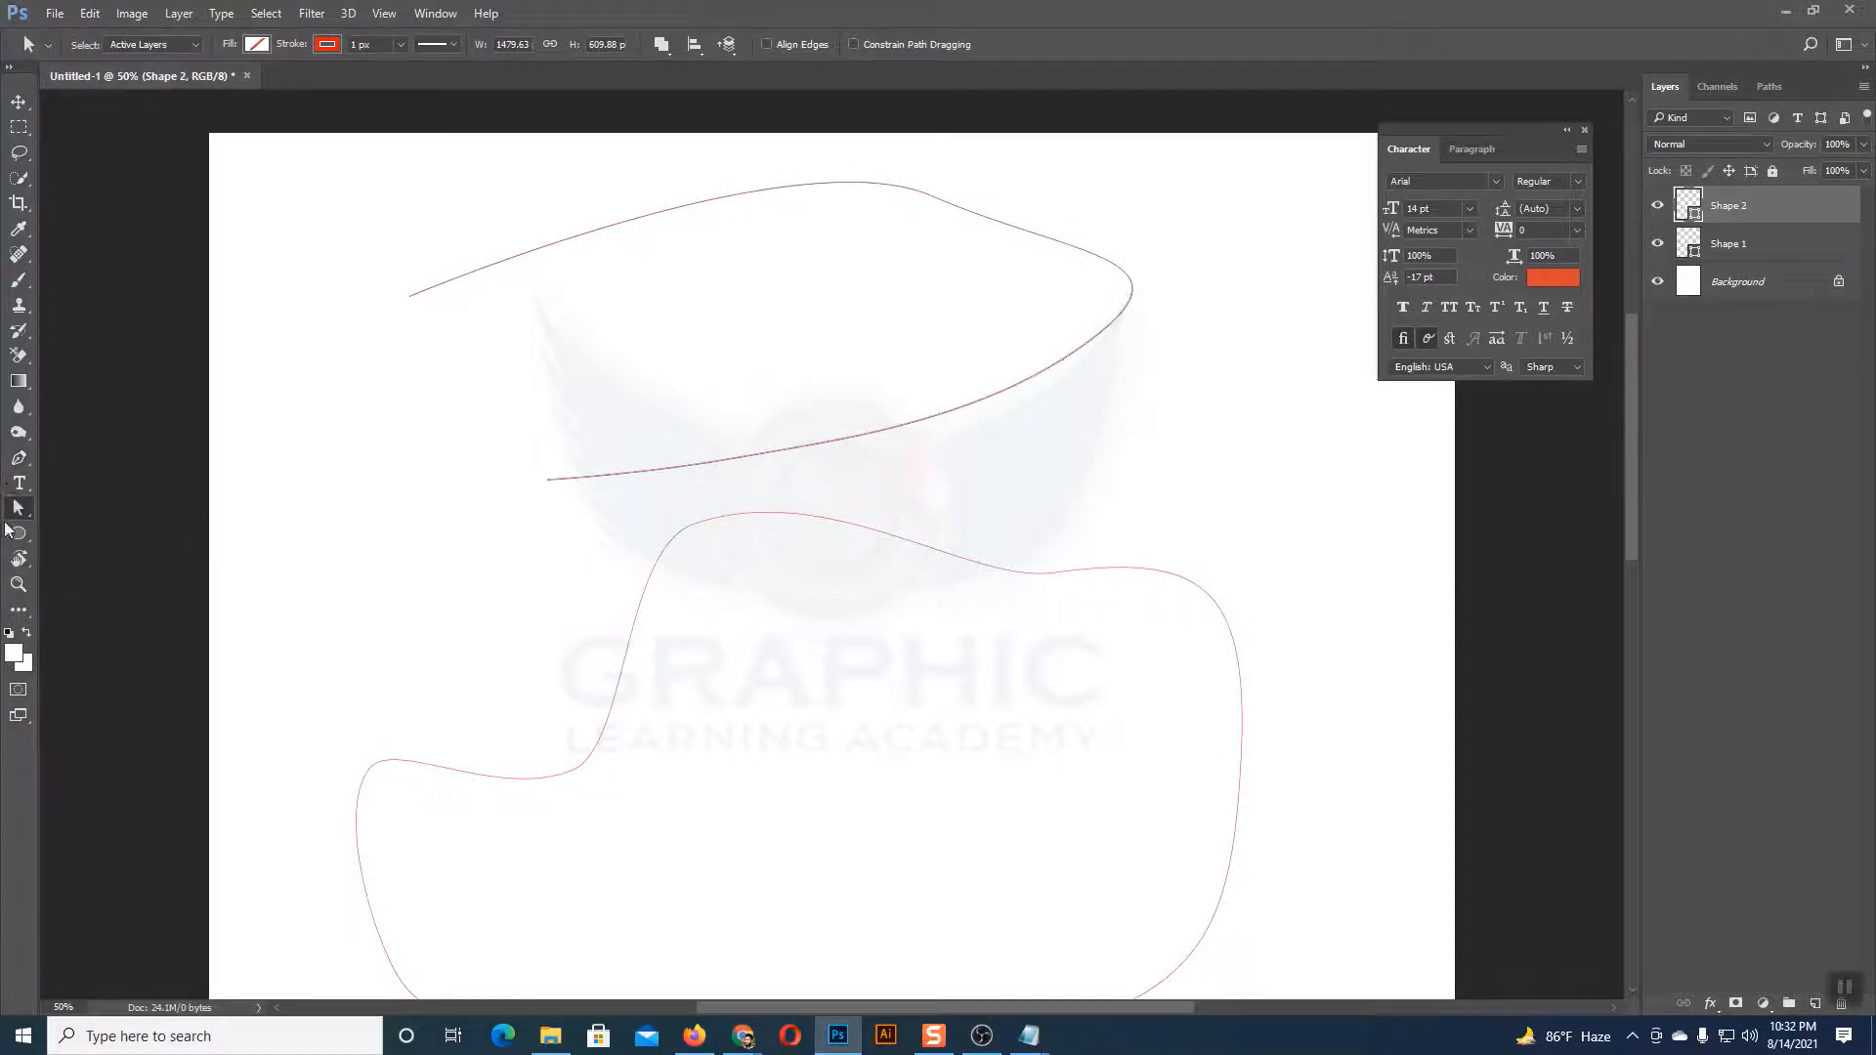
pyautogui.rightClick(18, 509)
pyautogui.click(127, 526)
pyautogui.click(19, 467)
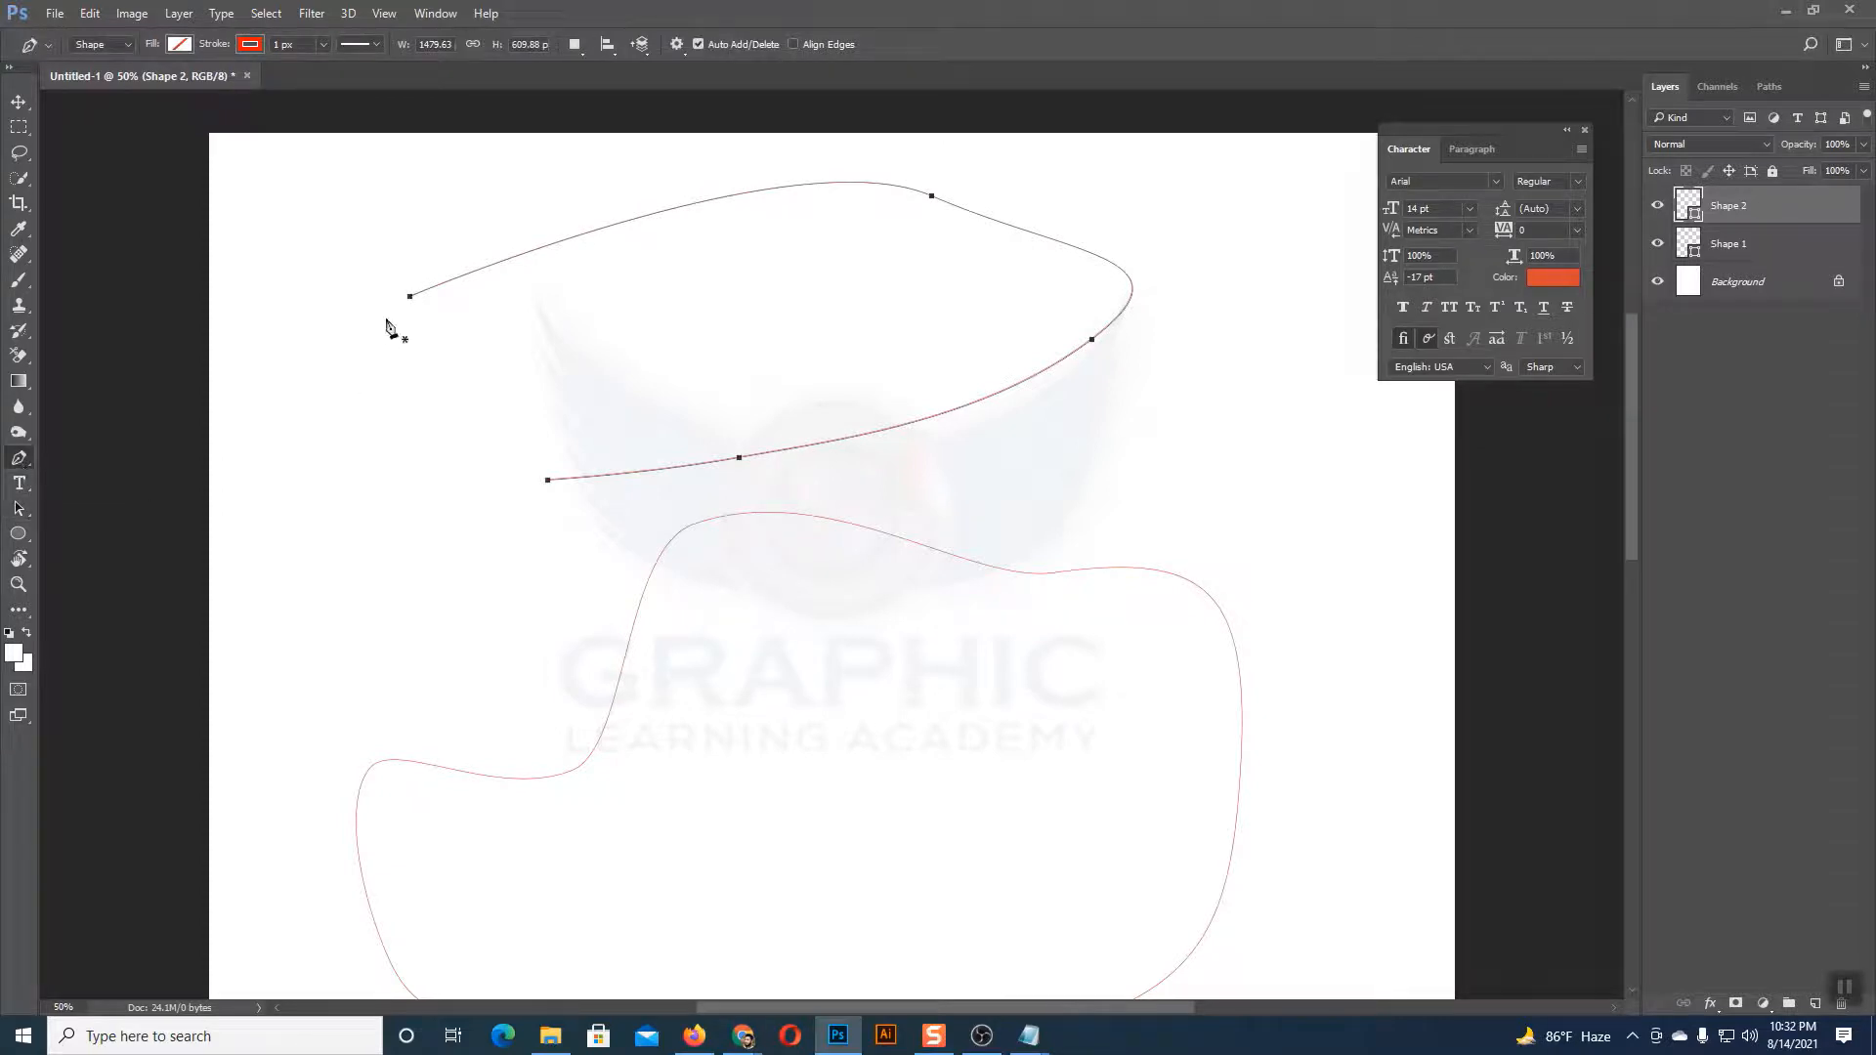
pyautogui.click(410, 296)
pyautogui.click(547, 480)
pyautogui.hotkey('ctrl', 'z')
pyautogui.hotkey('ctrl', 'shift', 'z')
pyautogui.hotkey('ctrl', 'z')
pyautogui.hotkey('ctrl', 'z')
pyautogui.press('Escape')
# Step: Close the open upper path with a straight segment between its two endpoints using the Pen tool
pyautogui.click(17, 101)
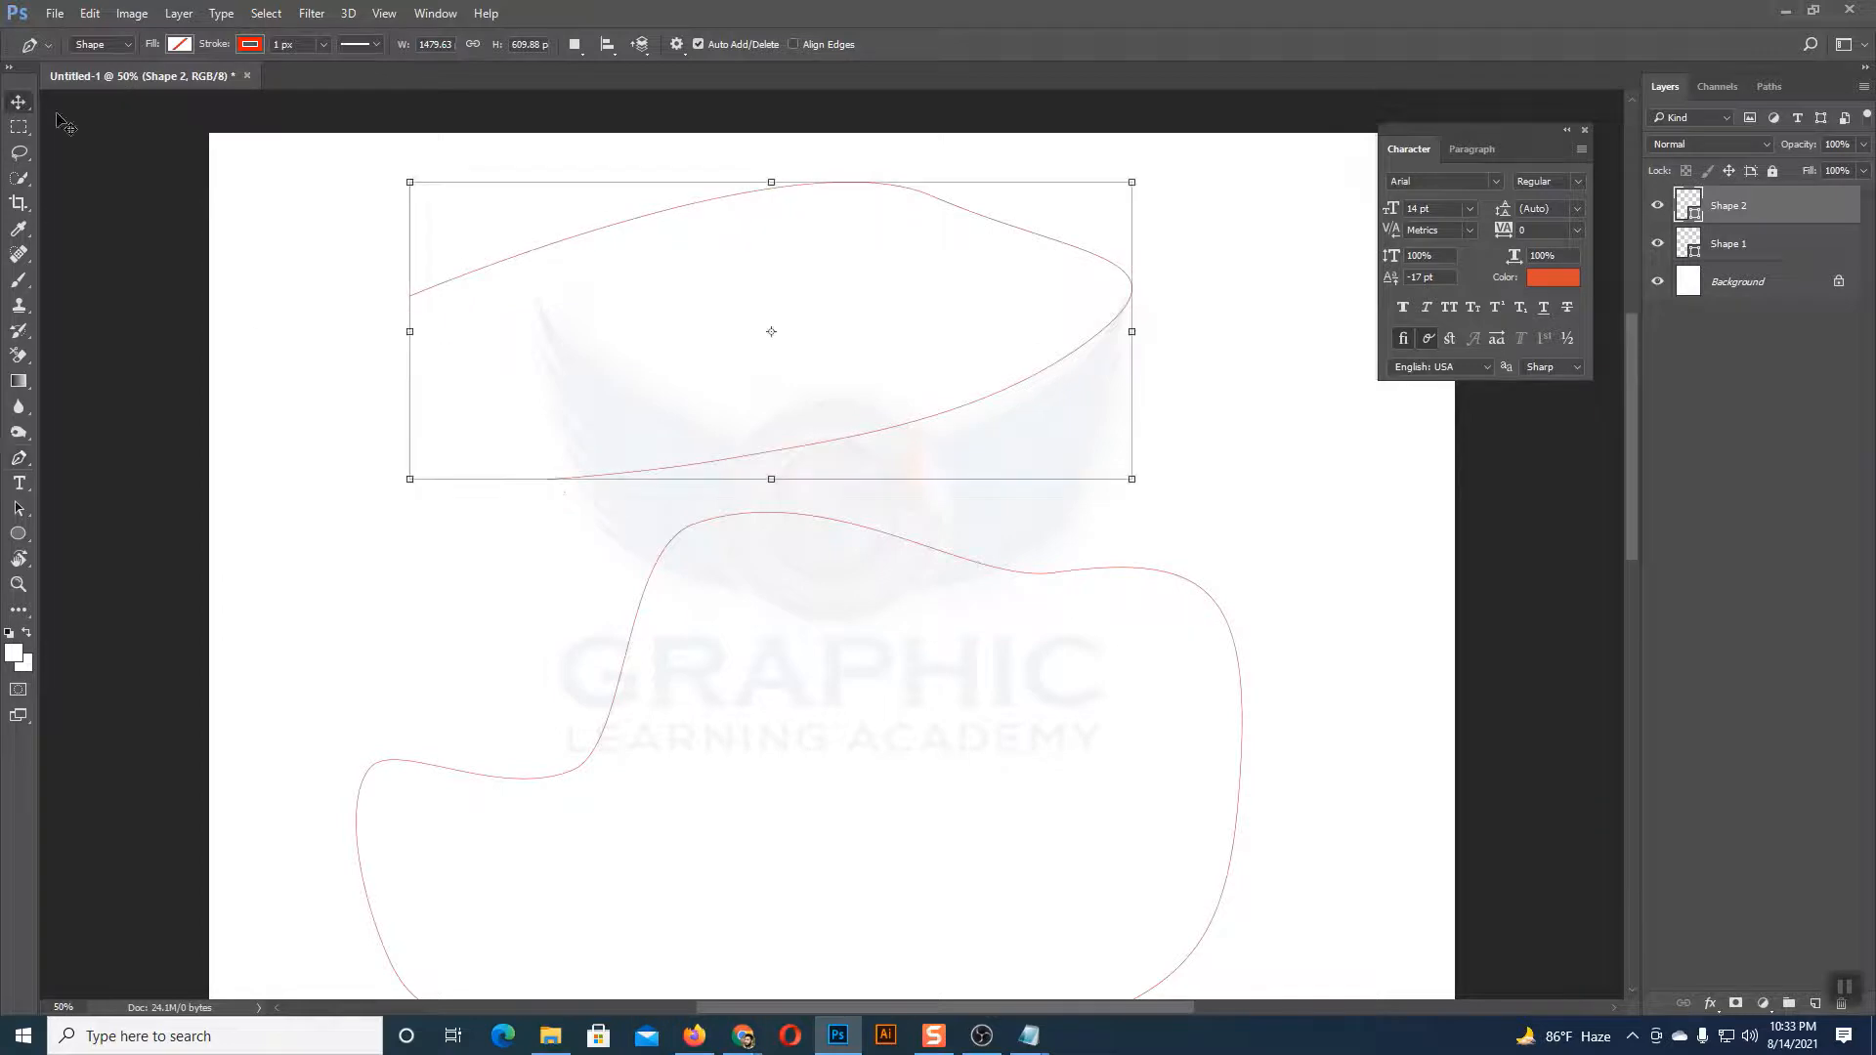
pyautogui.click(17, 510)
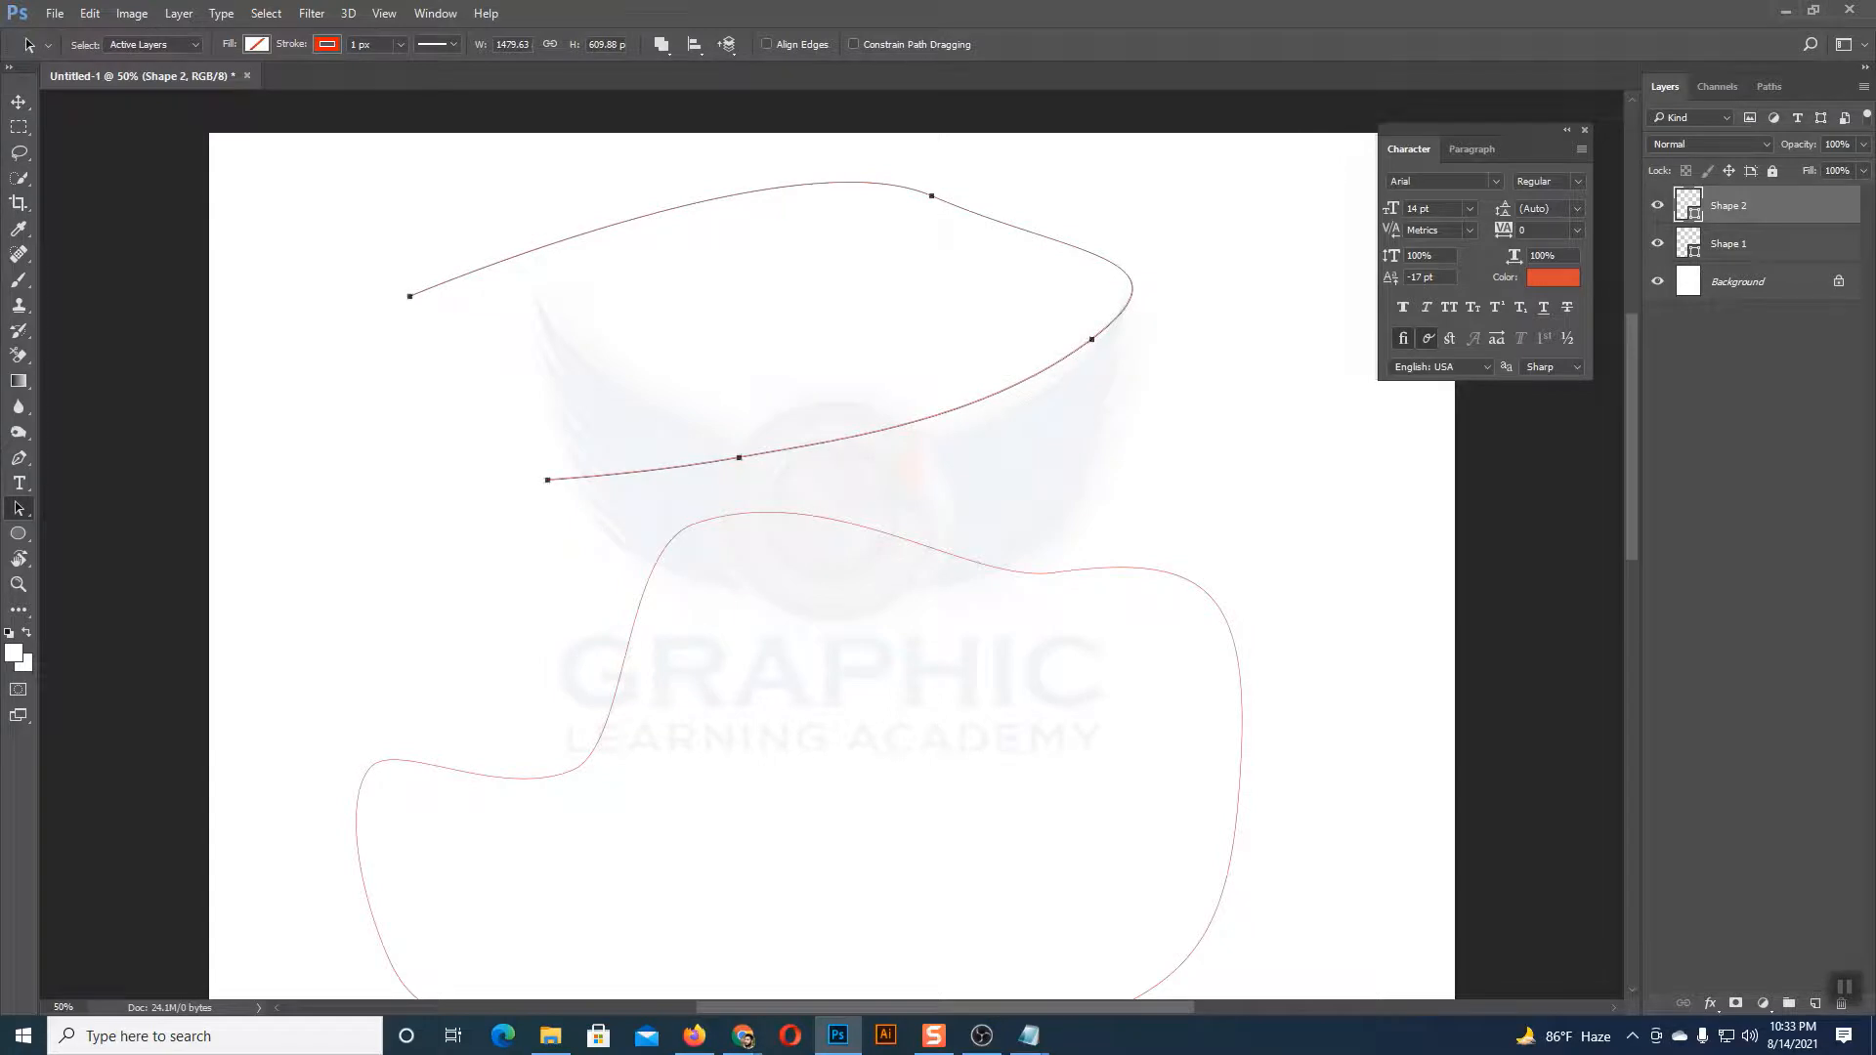
pyautogui.click(17, 457)
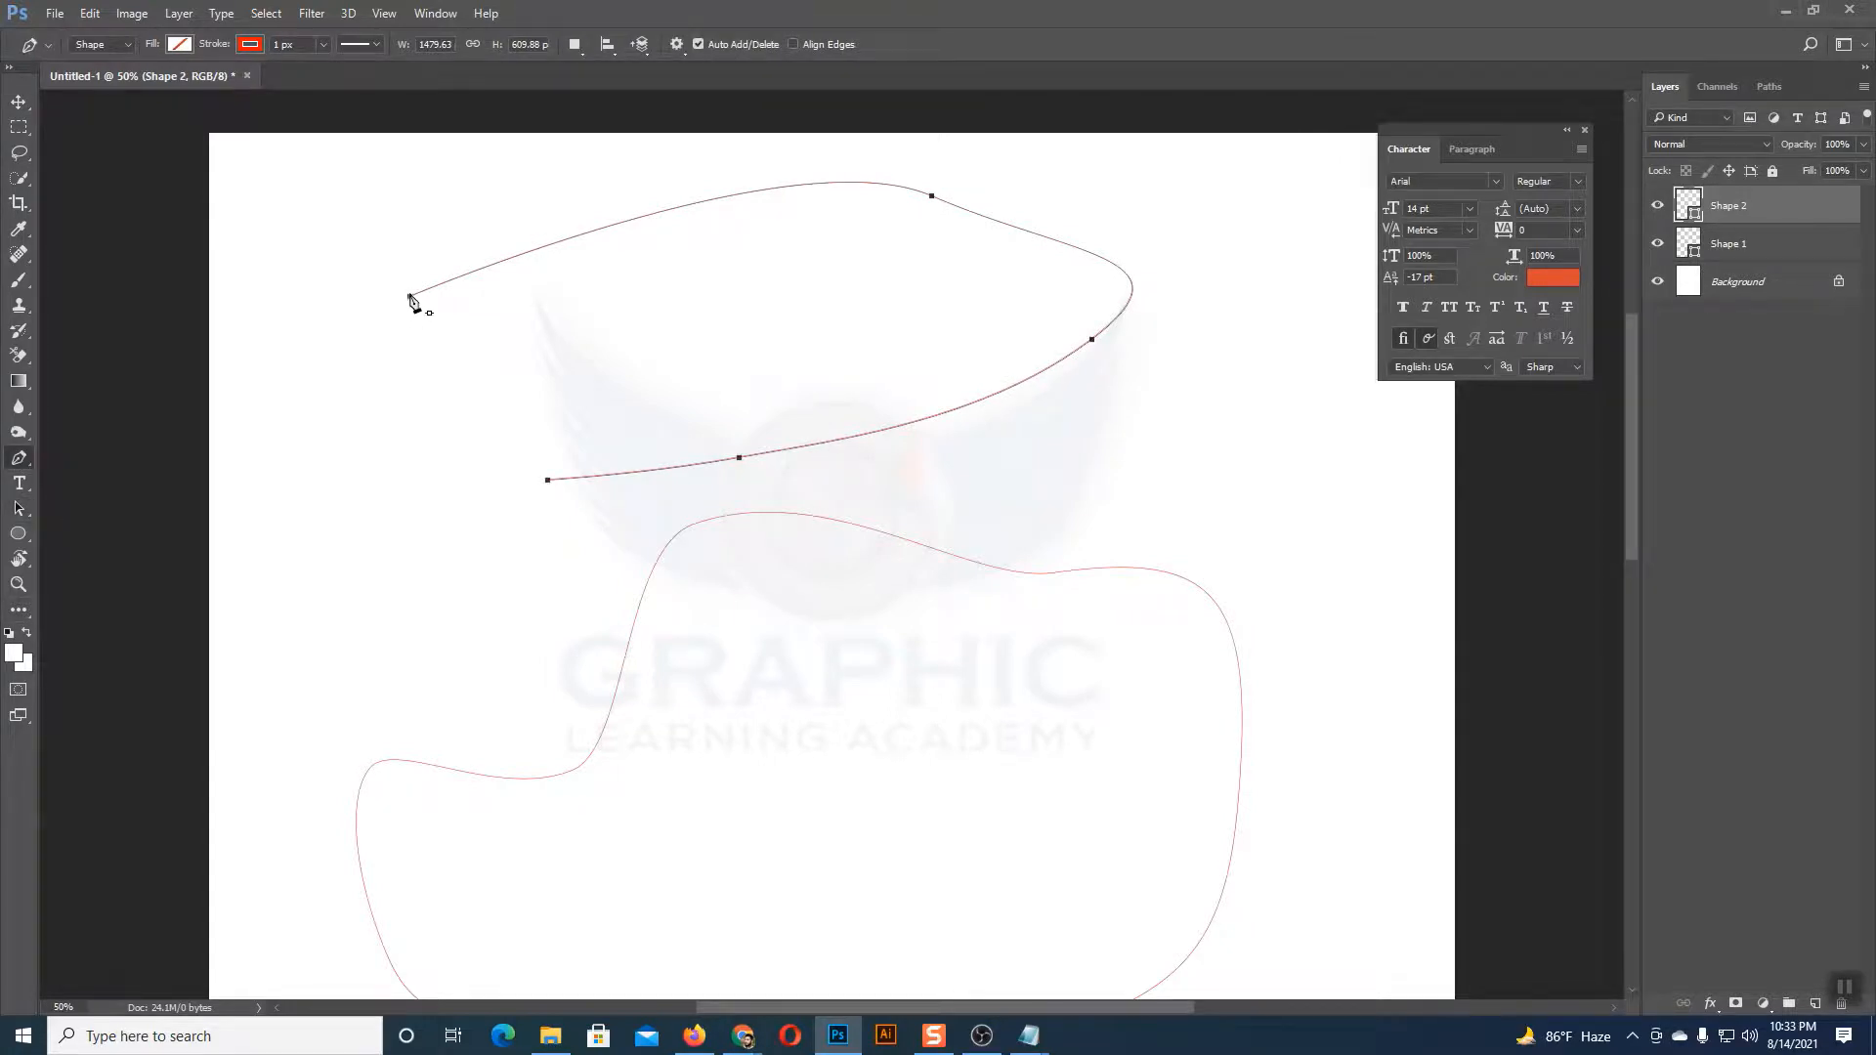
pyautogui.click(410, 296)
pyautogui.click(548, 479)
pyautogui.click(548, 480)
pyautogui.click(879, 433)
pyautogui.hotkey('ctrl', 'z')
# Step: Deselect the closed upper shape with the Move tool to view both outlines
pyautogui.click(19, 101)
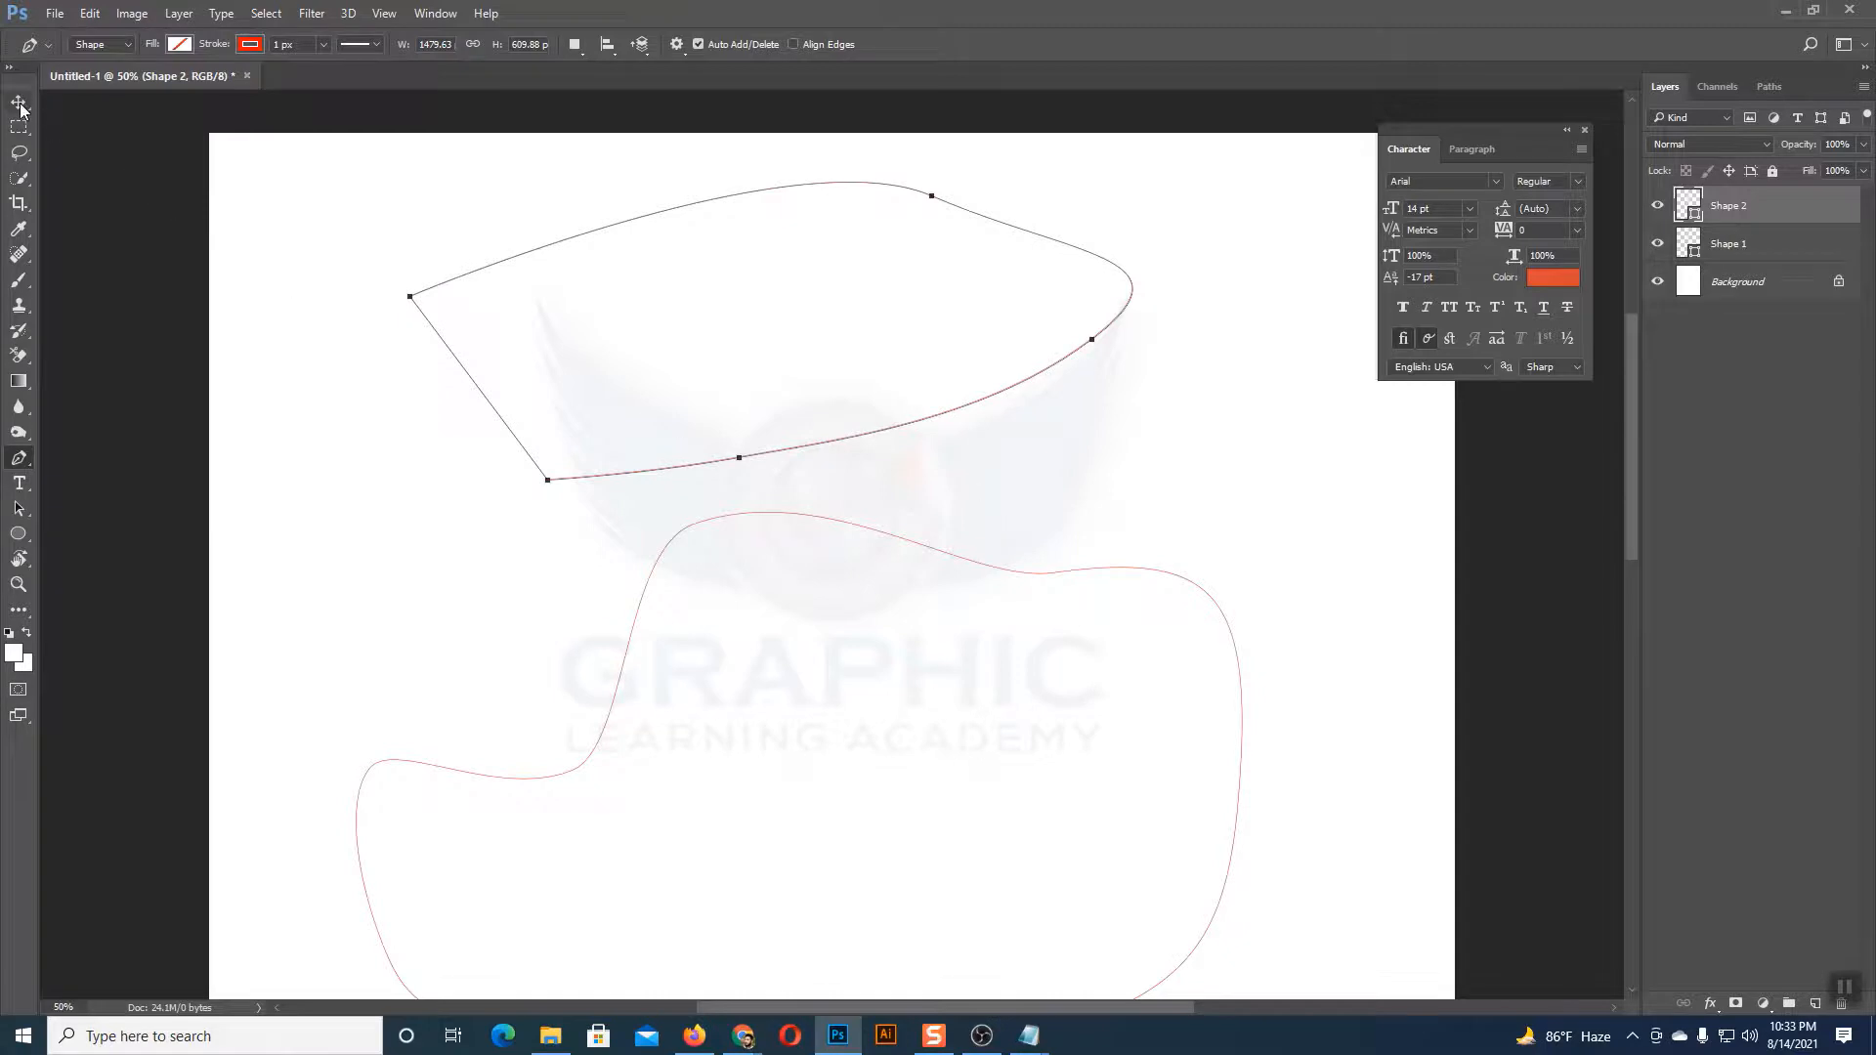
pyautogui.click(208, 301)
pyautogui.scroll(-2, 478, 449)
pyautogui.click(832, 397)
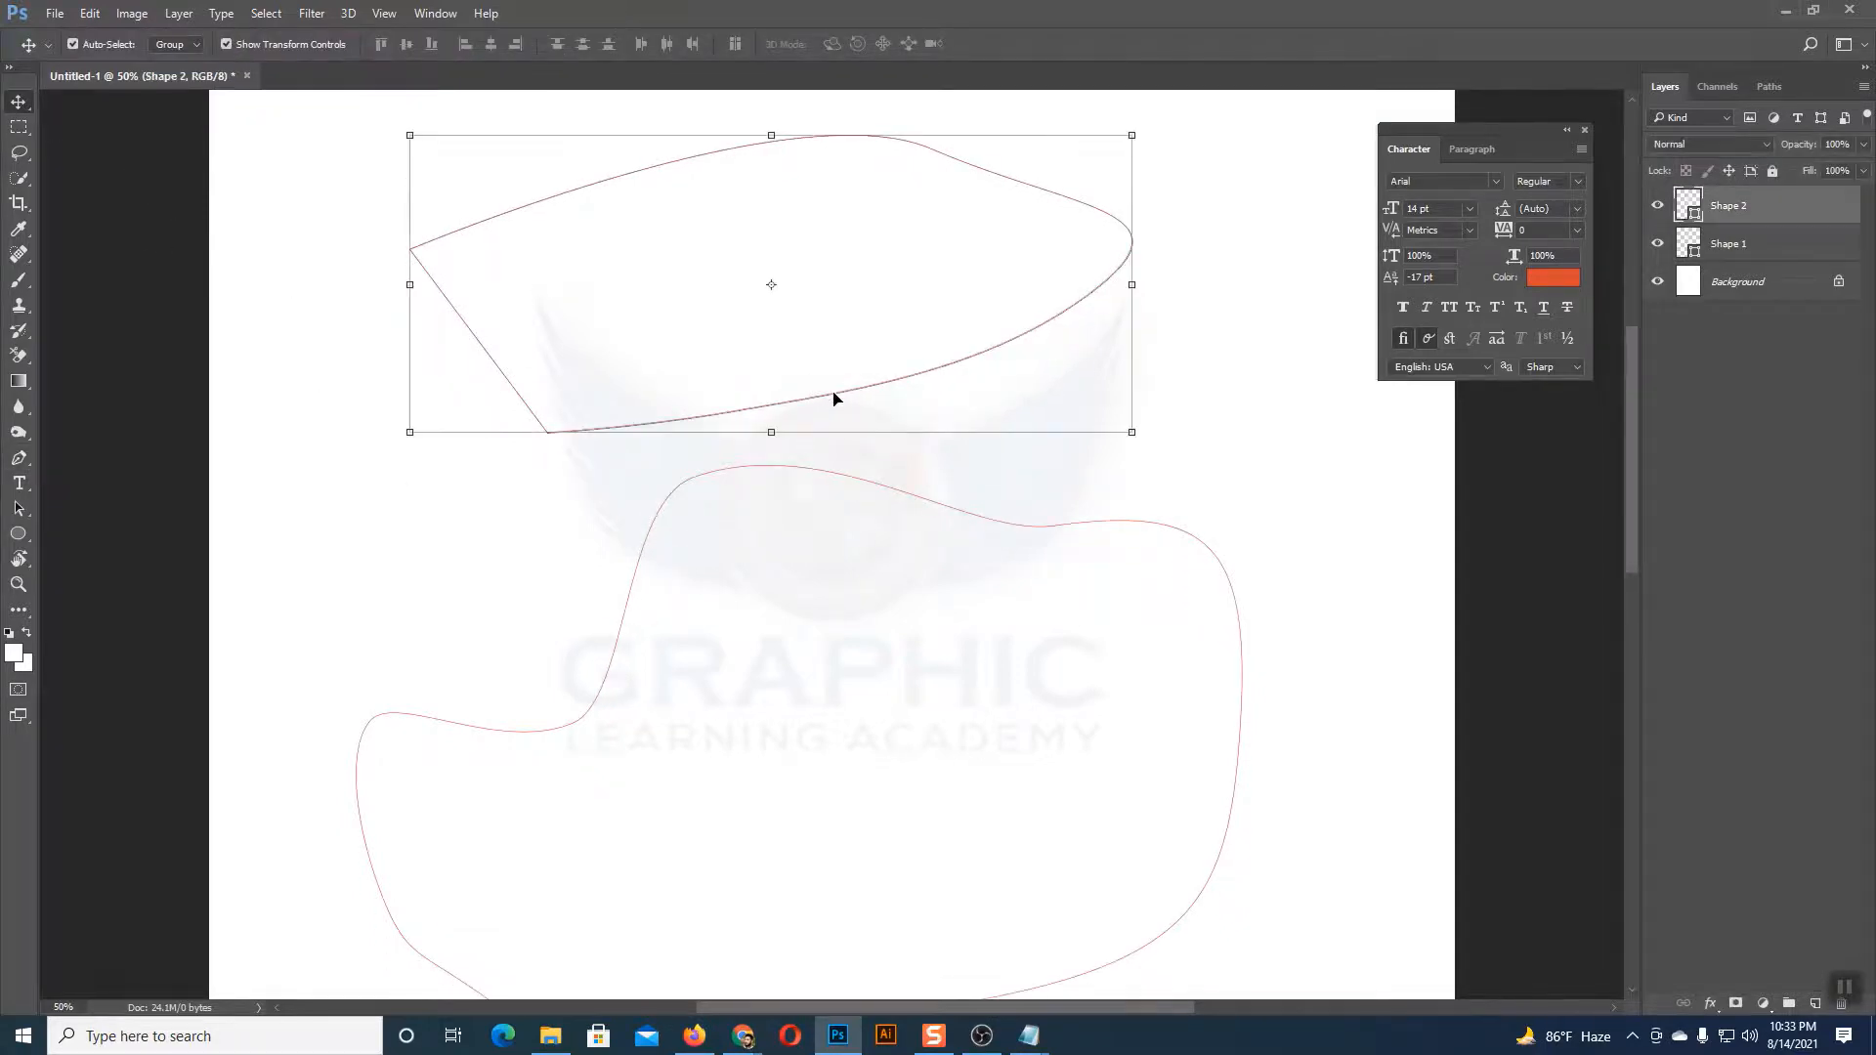
pyautogui.click(442, 504)
pyautogui.scroll(-3, 443, 505)
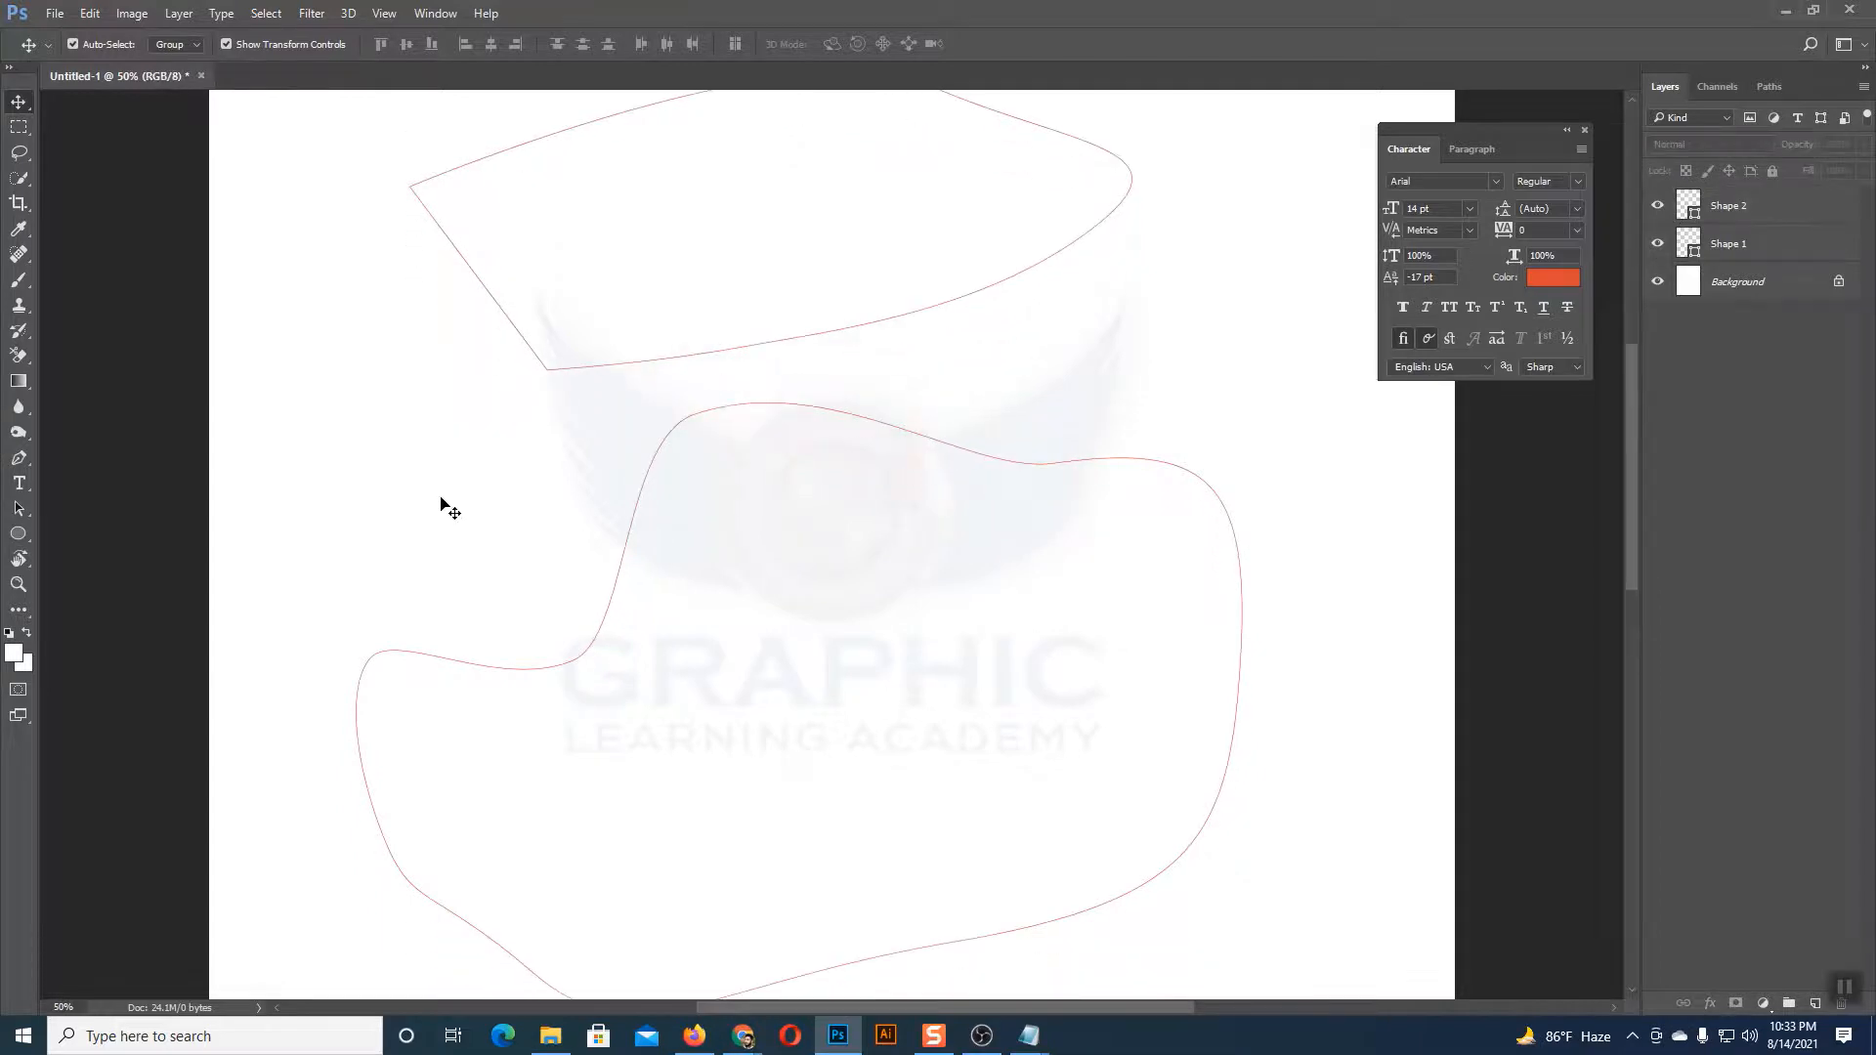
pyautogui.scroll(2, 444, 506)
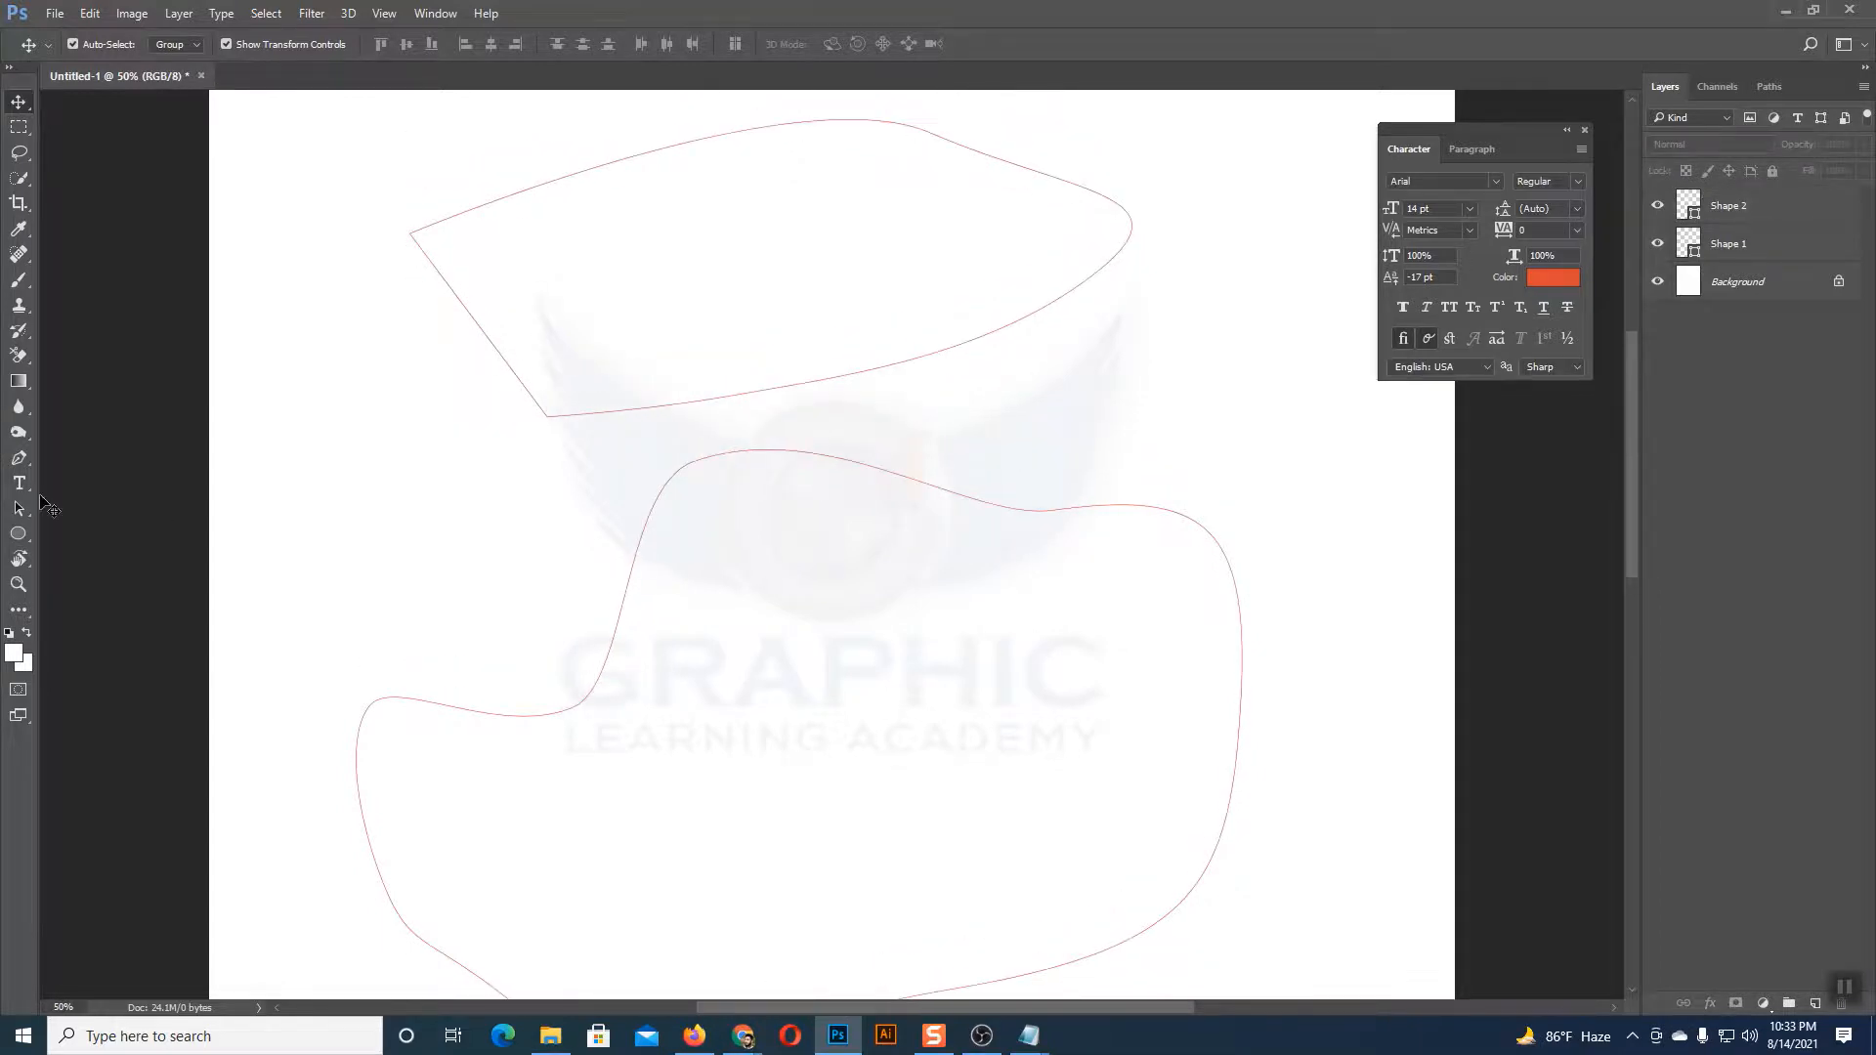
pyautogui.click(20, 465)
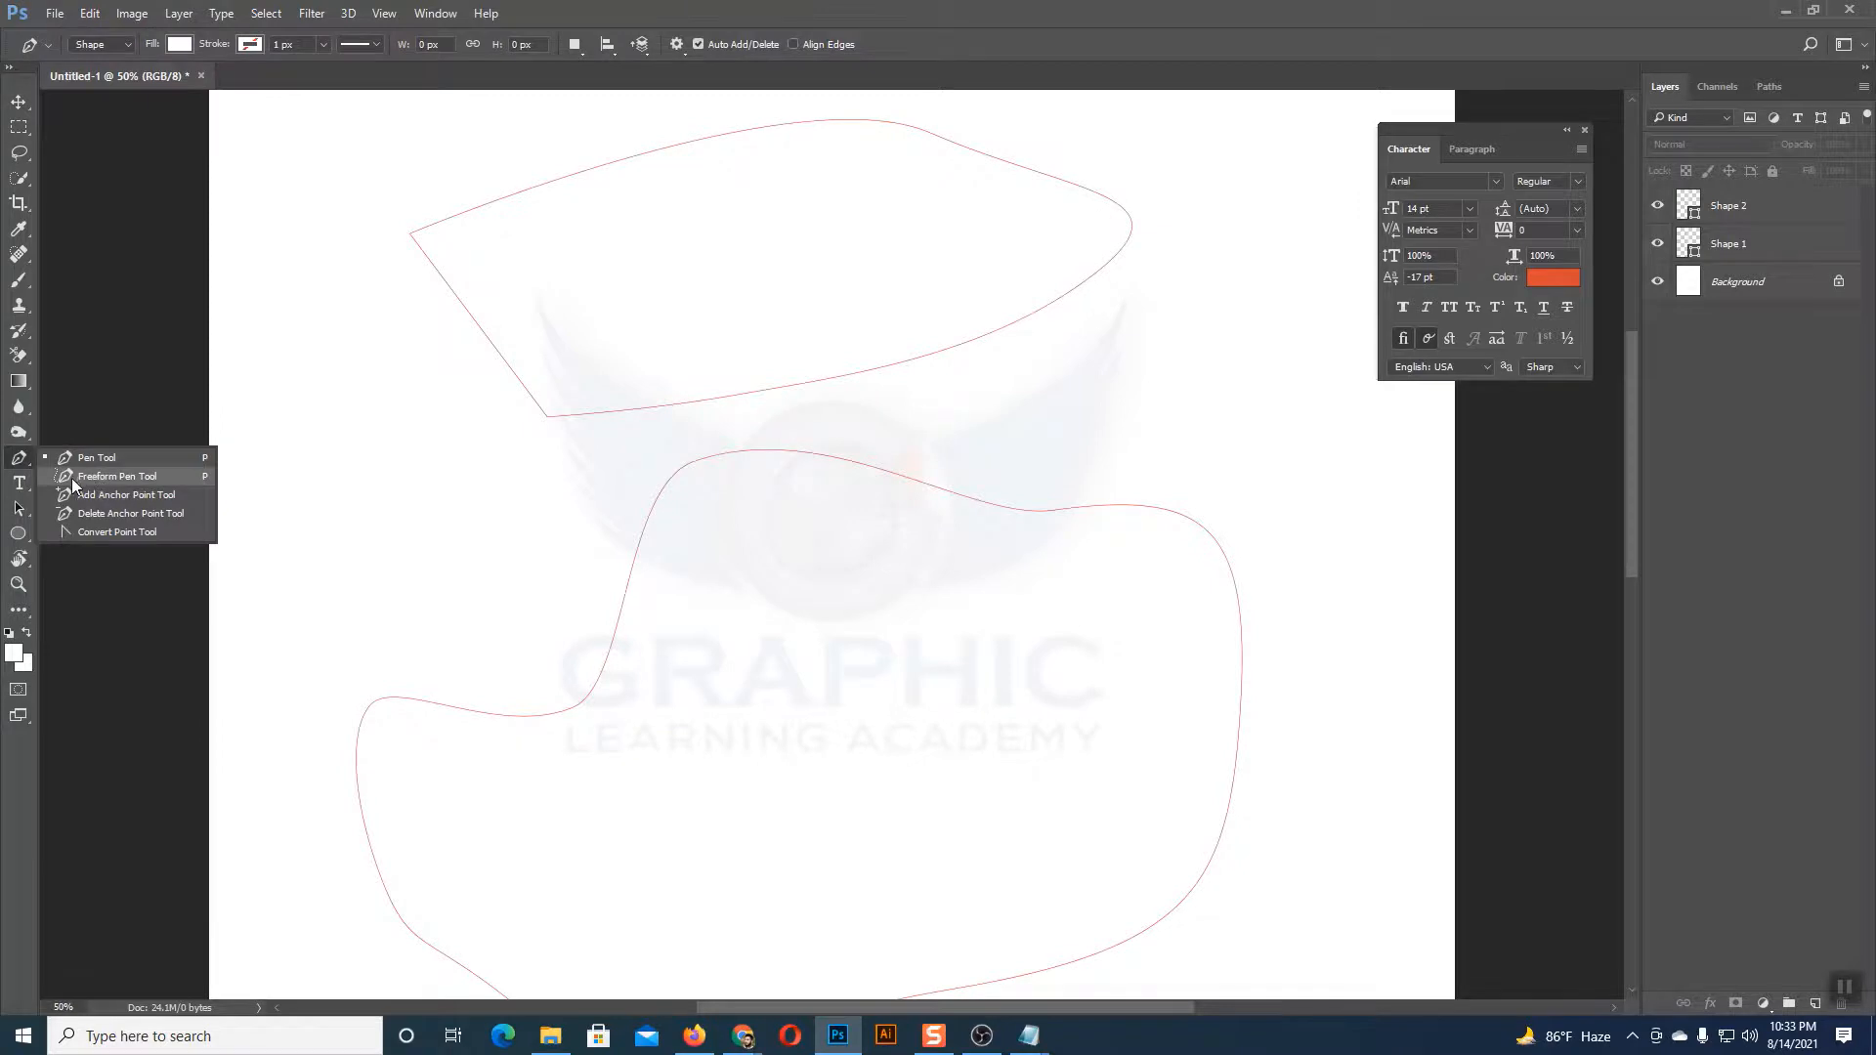
pyautogui.click(102, 477)
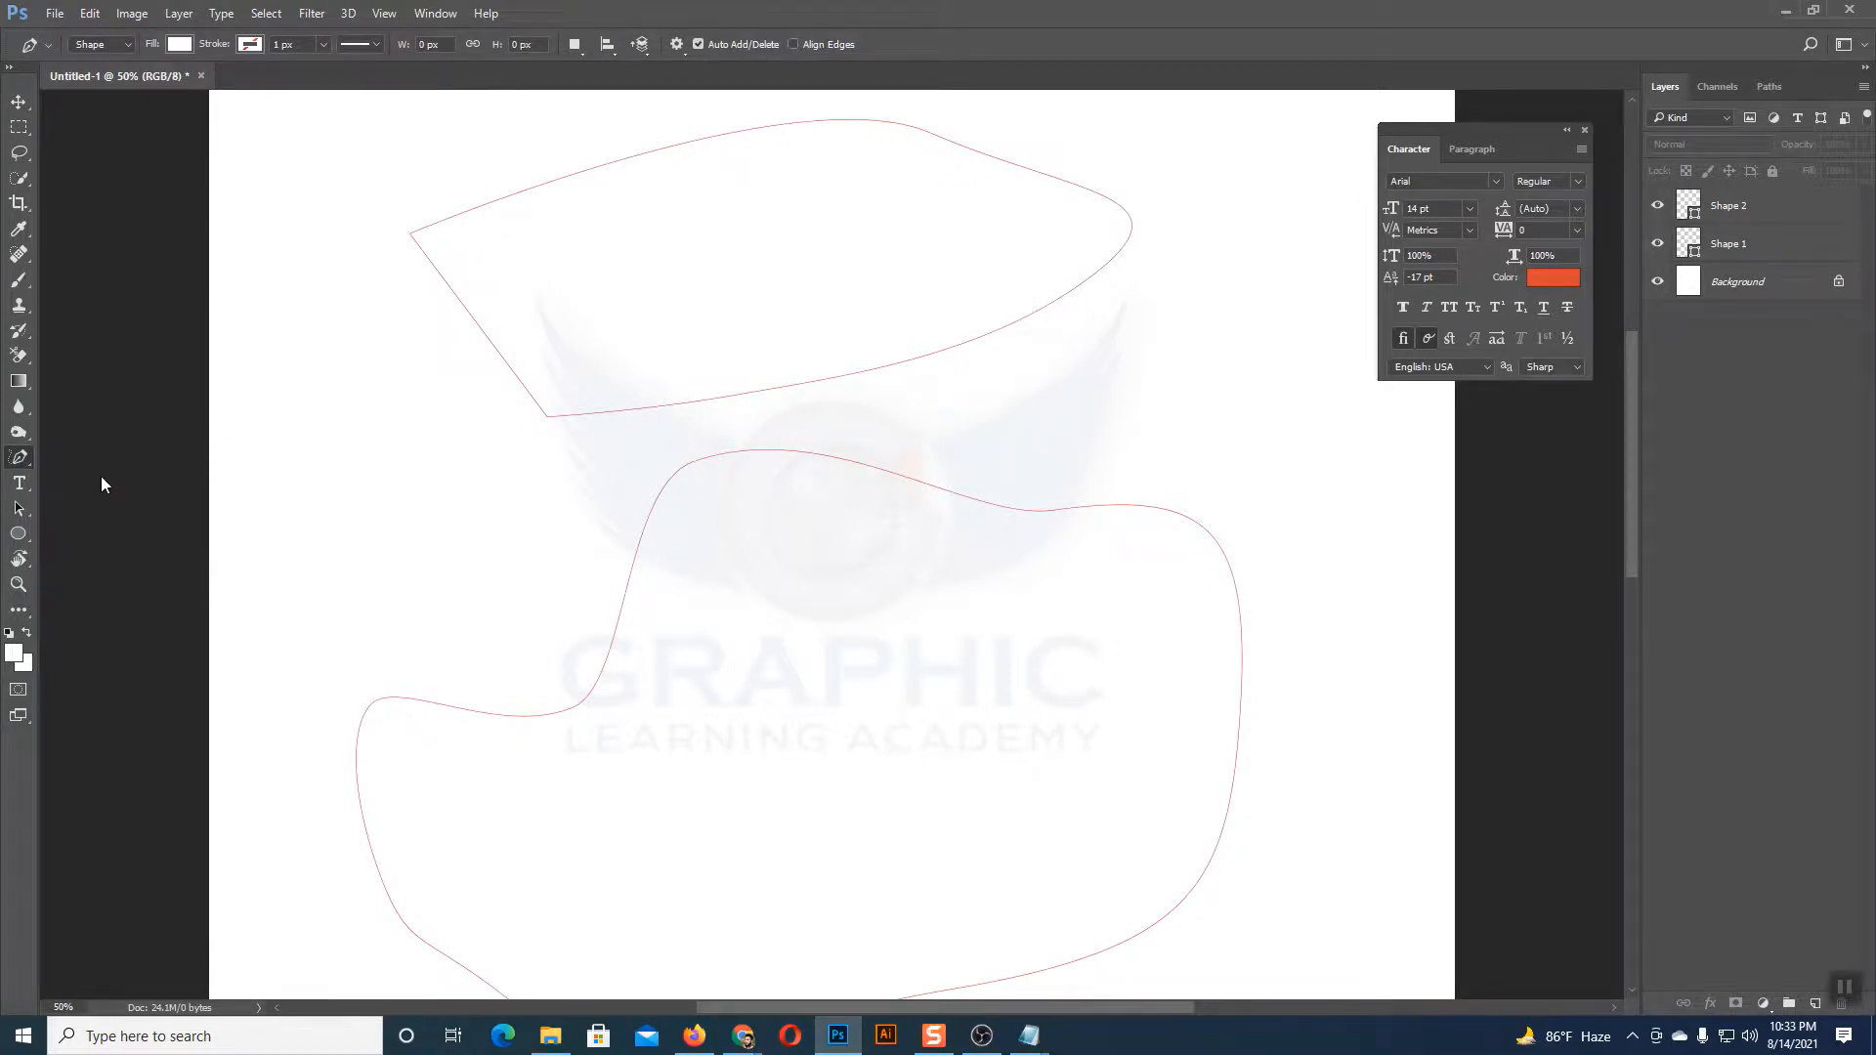
pyautogui.press('a')
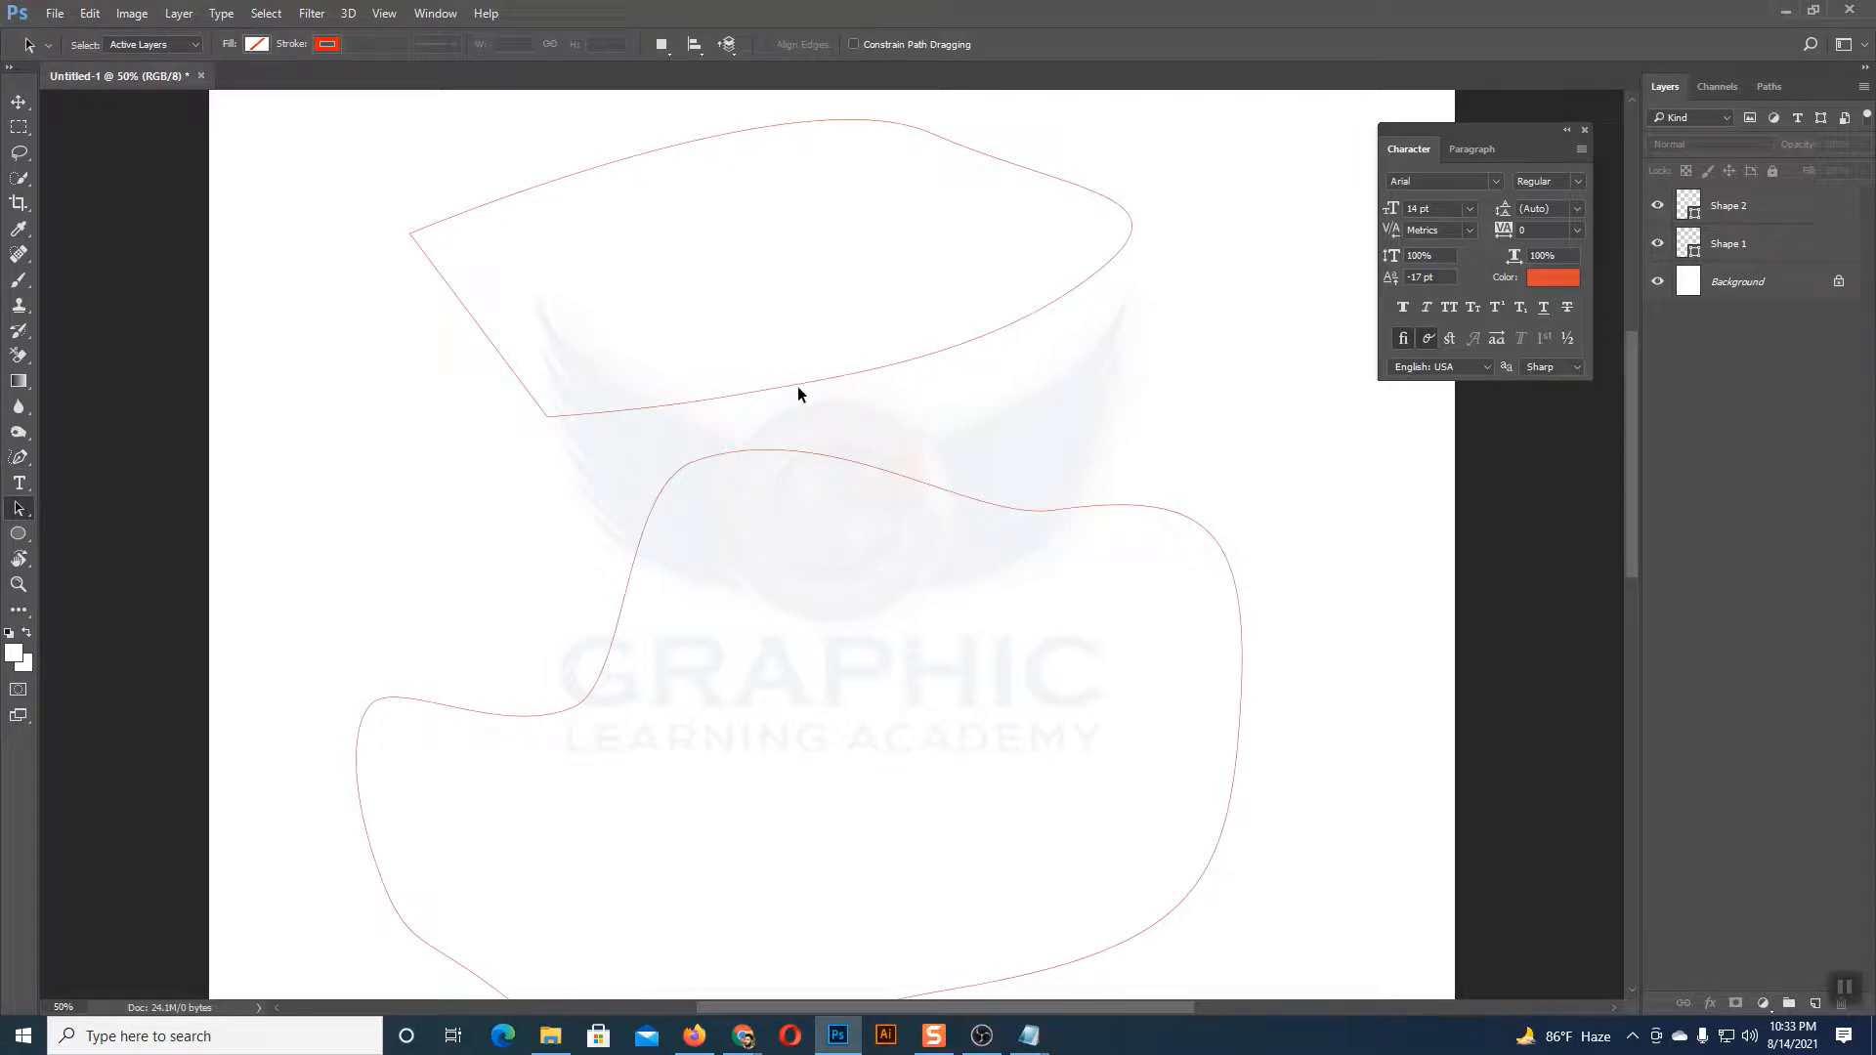
pyautogui.click(18, 458)
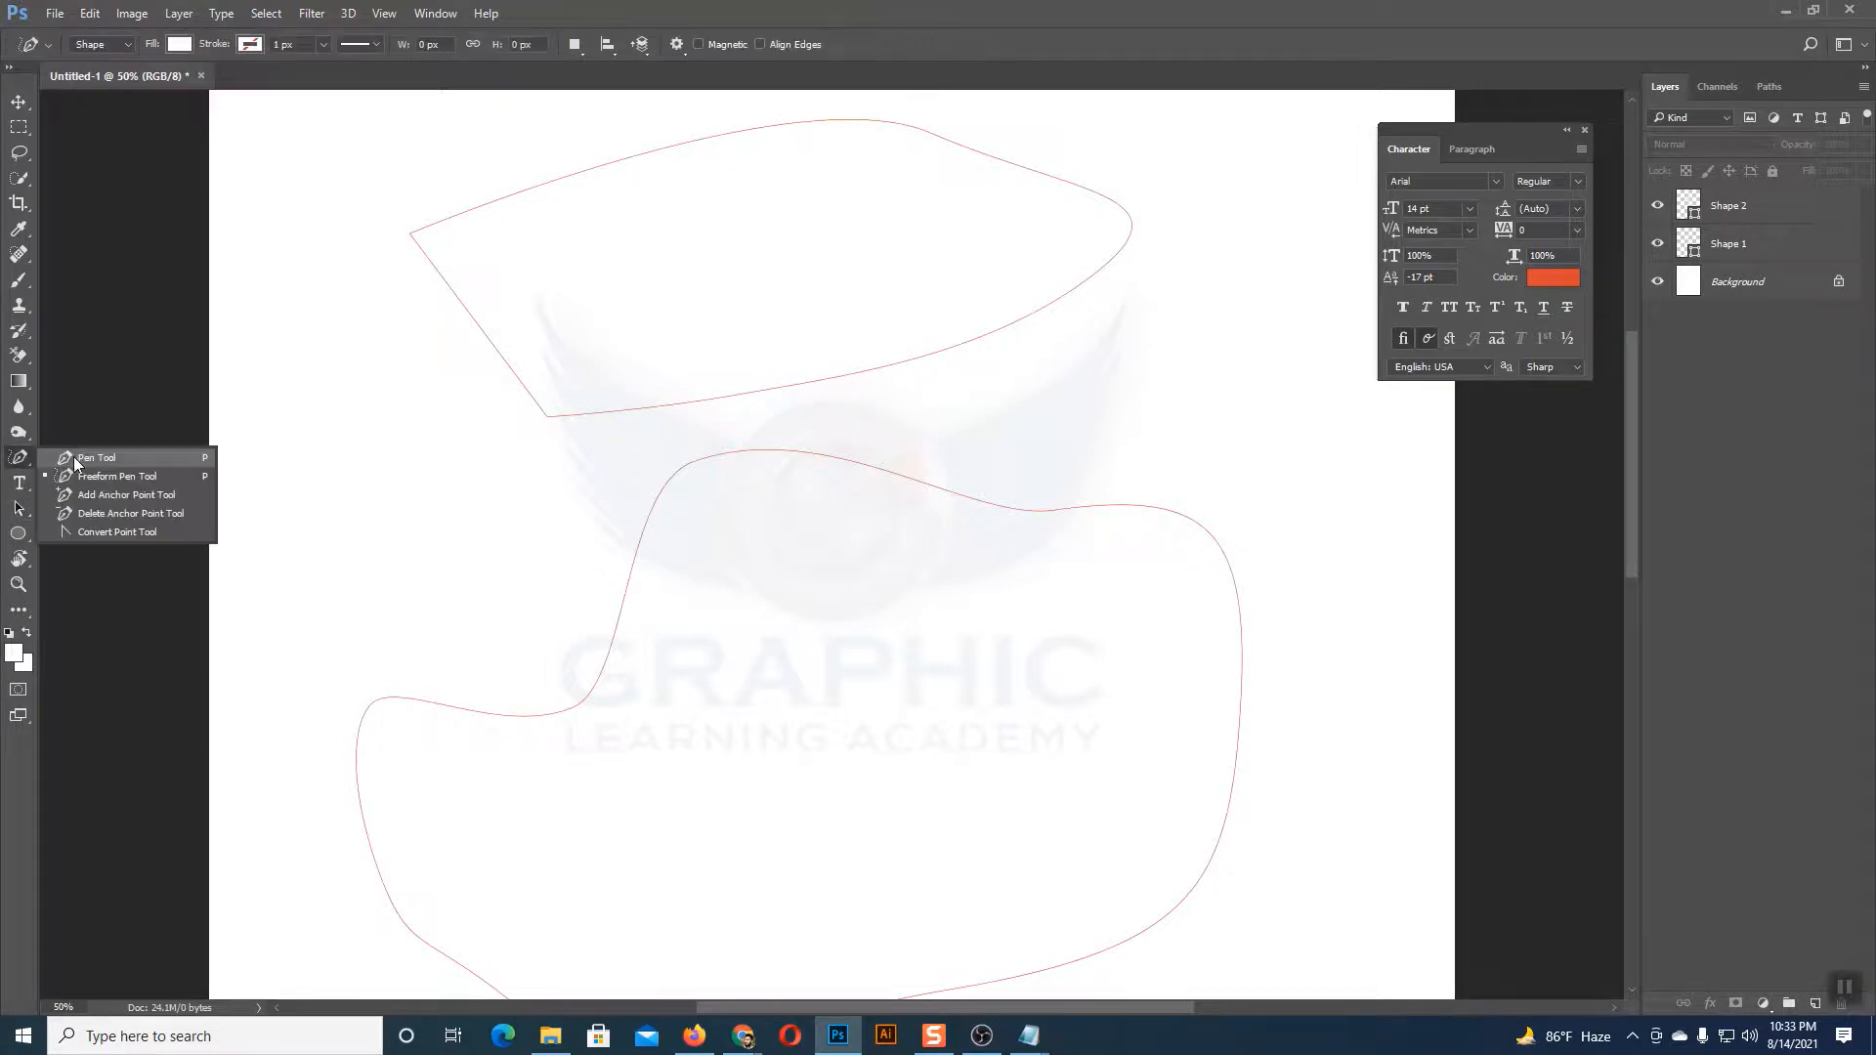
pyautogui.click(76, 464)
pyautogui.click(21, 514)
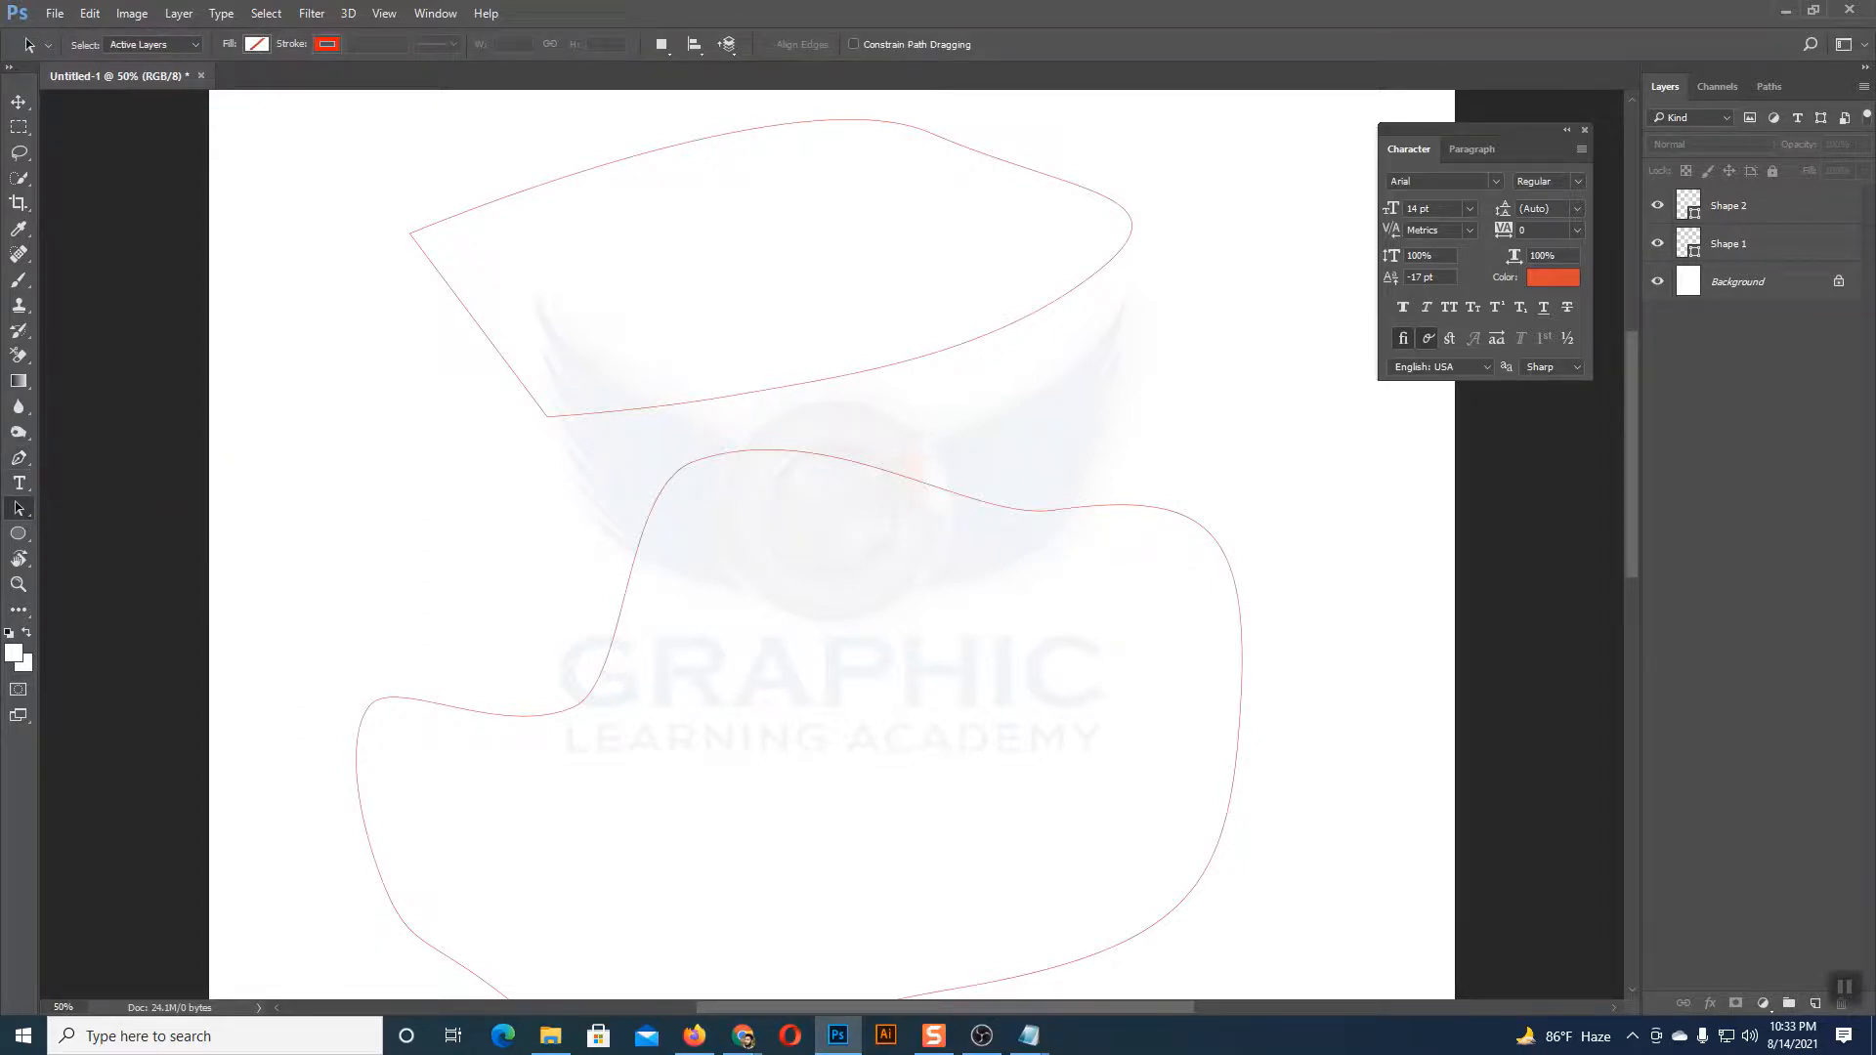
# Step: Select the upper shape, add an anchor point on its top edge with the Freeform Pen tool, and remove that point again
pyautogui.click(17, 102)
pyautogui.click(631, 418)
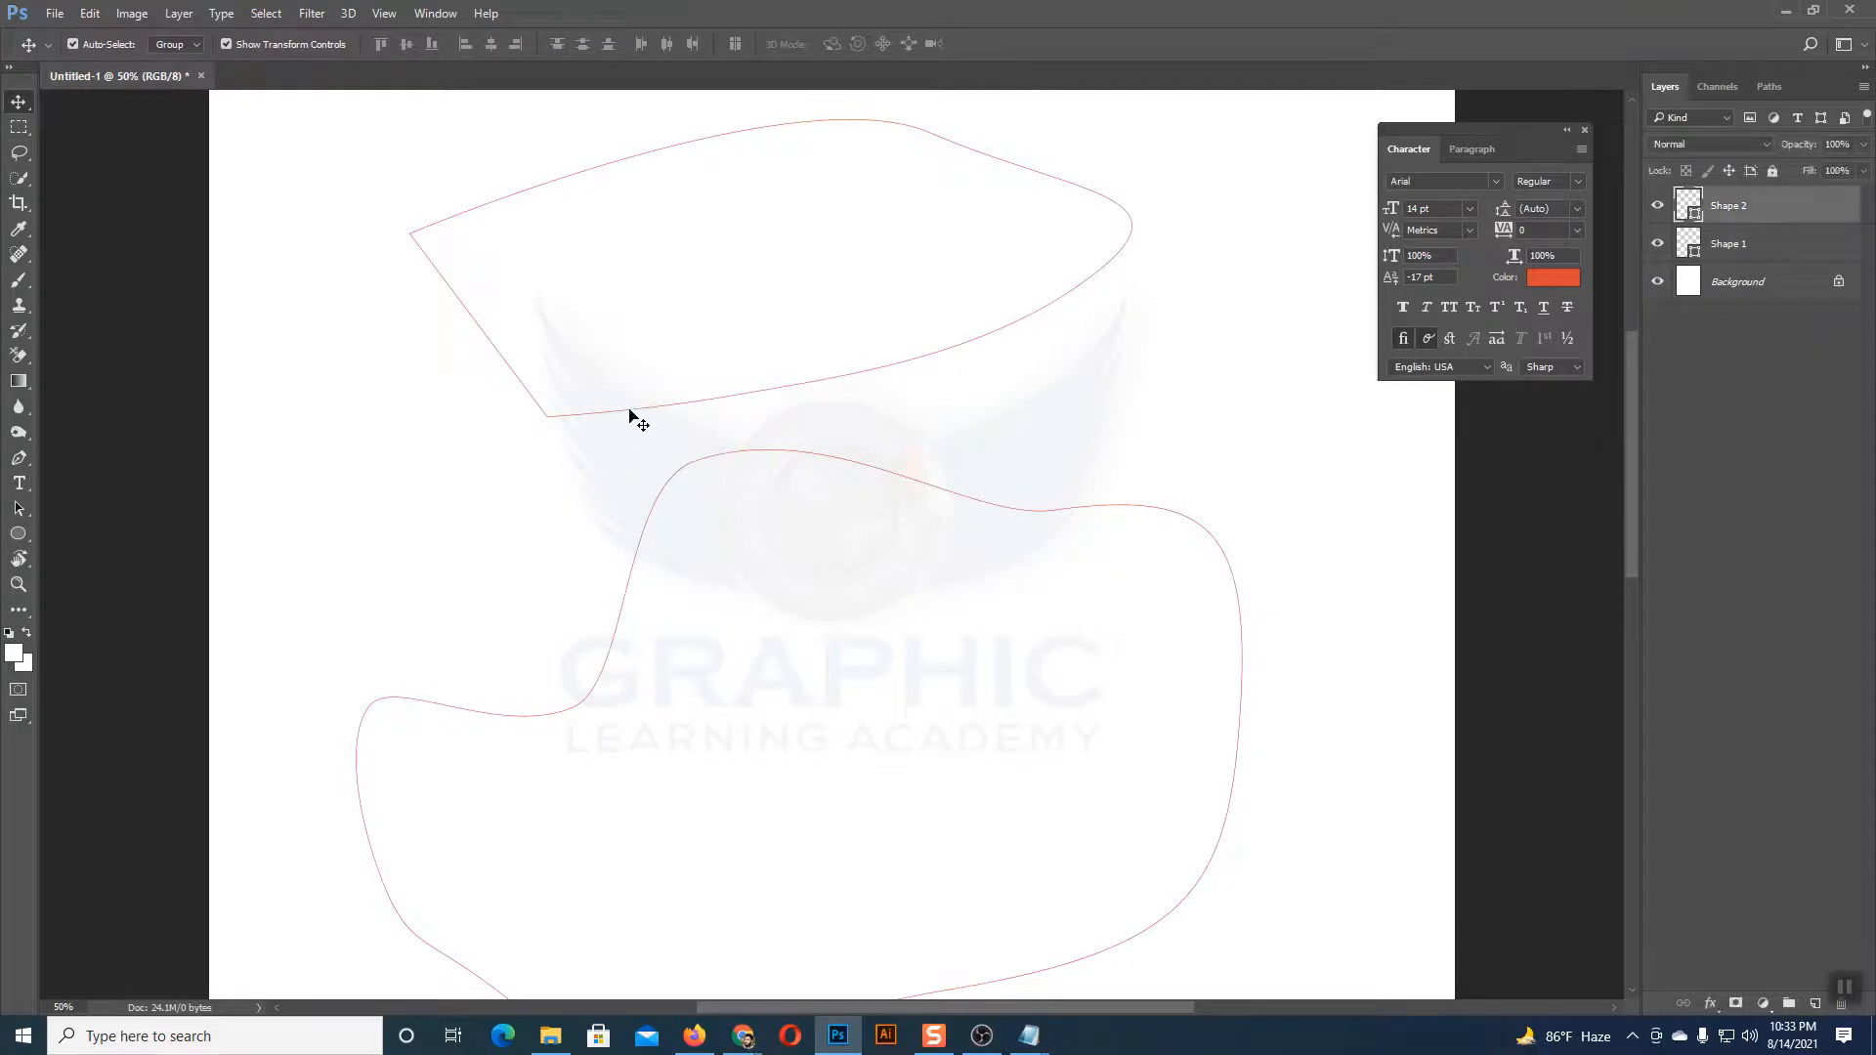
pyautogui.click(19, 510)
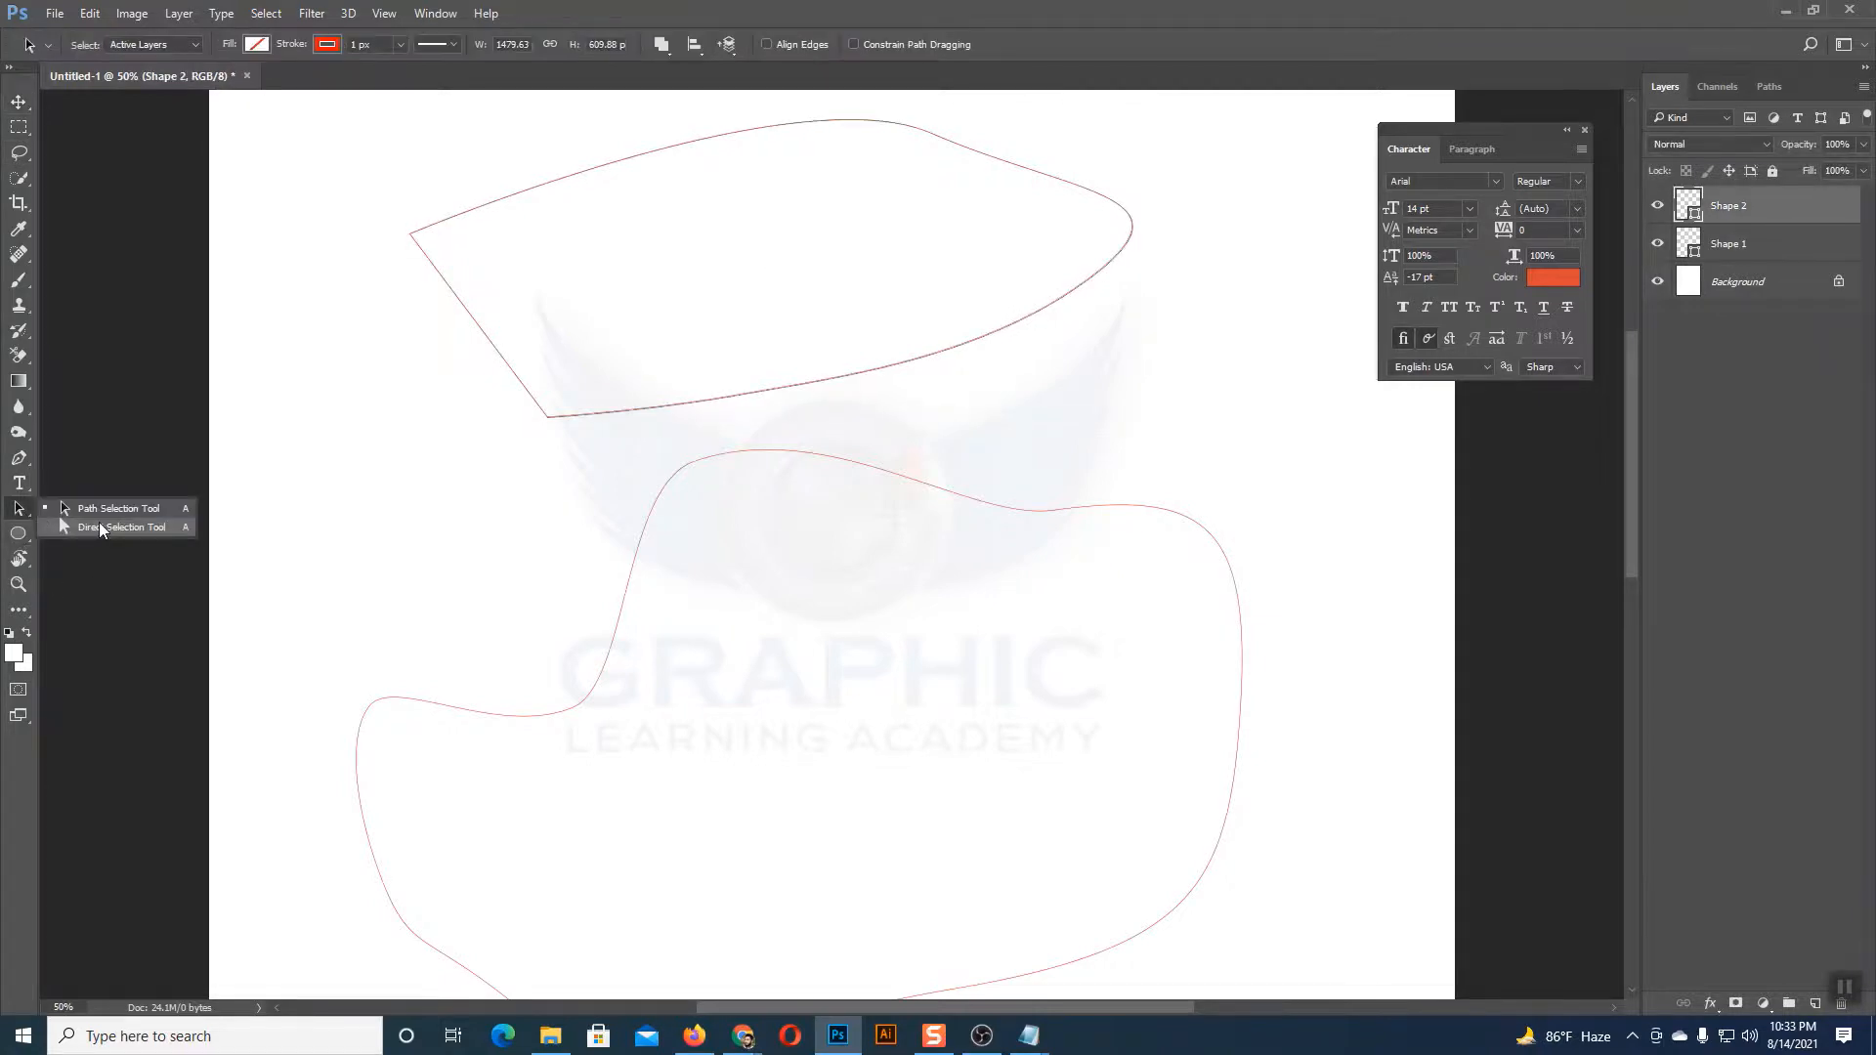
pyautogui.click(100, 528)
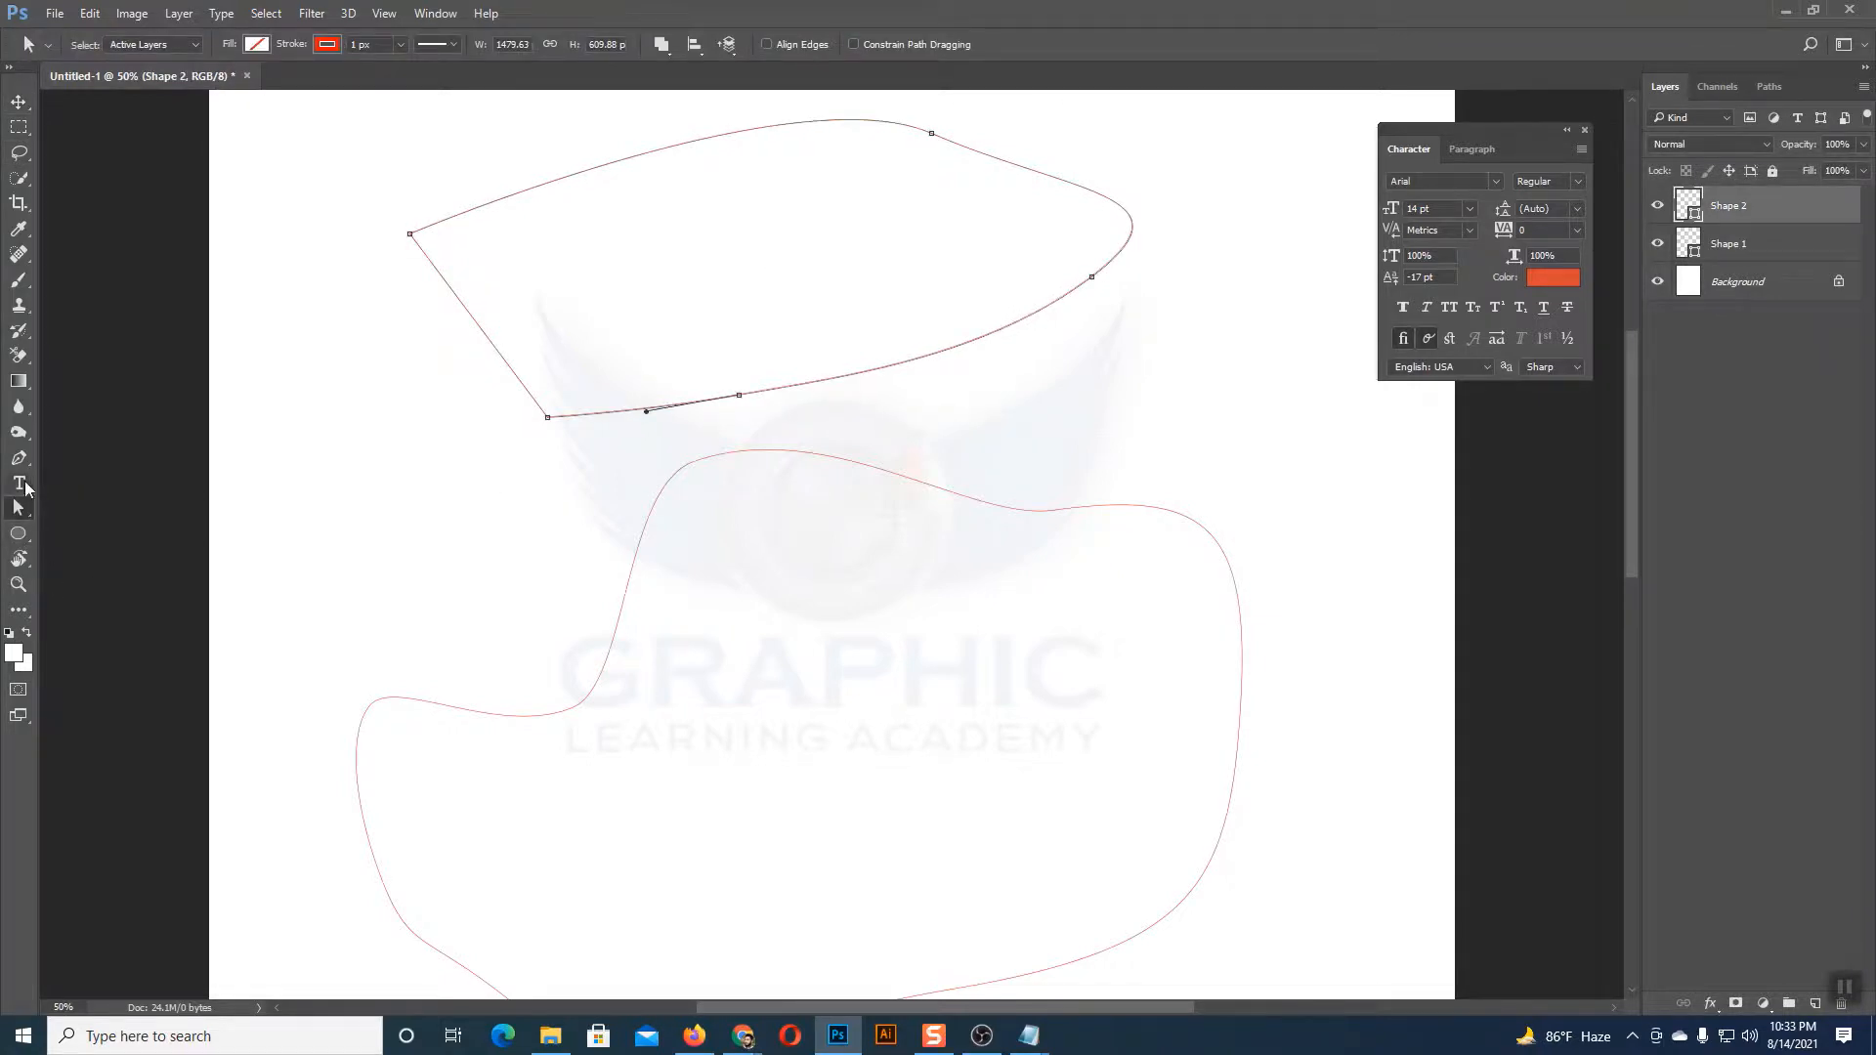
pyautogui.click(18, 457)
pyautogui.click(91, 477)
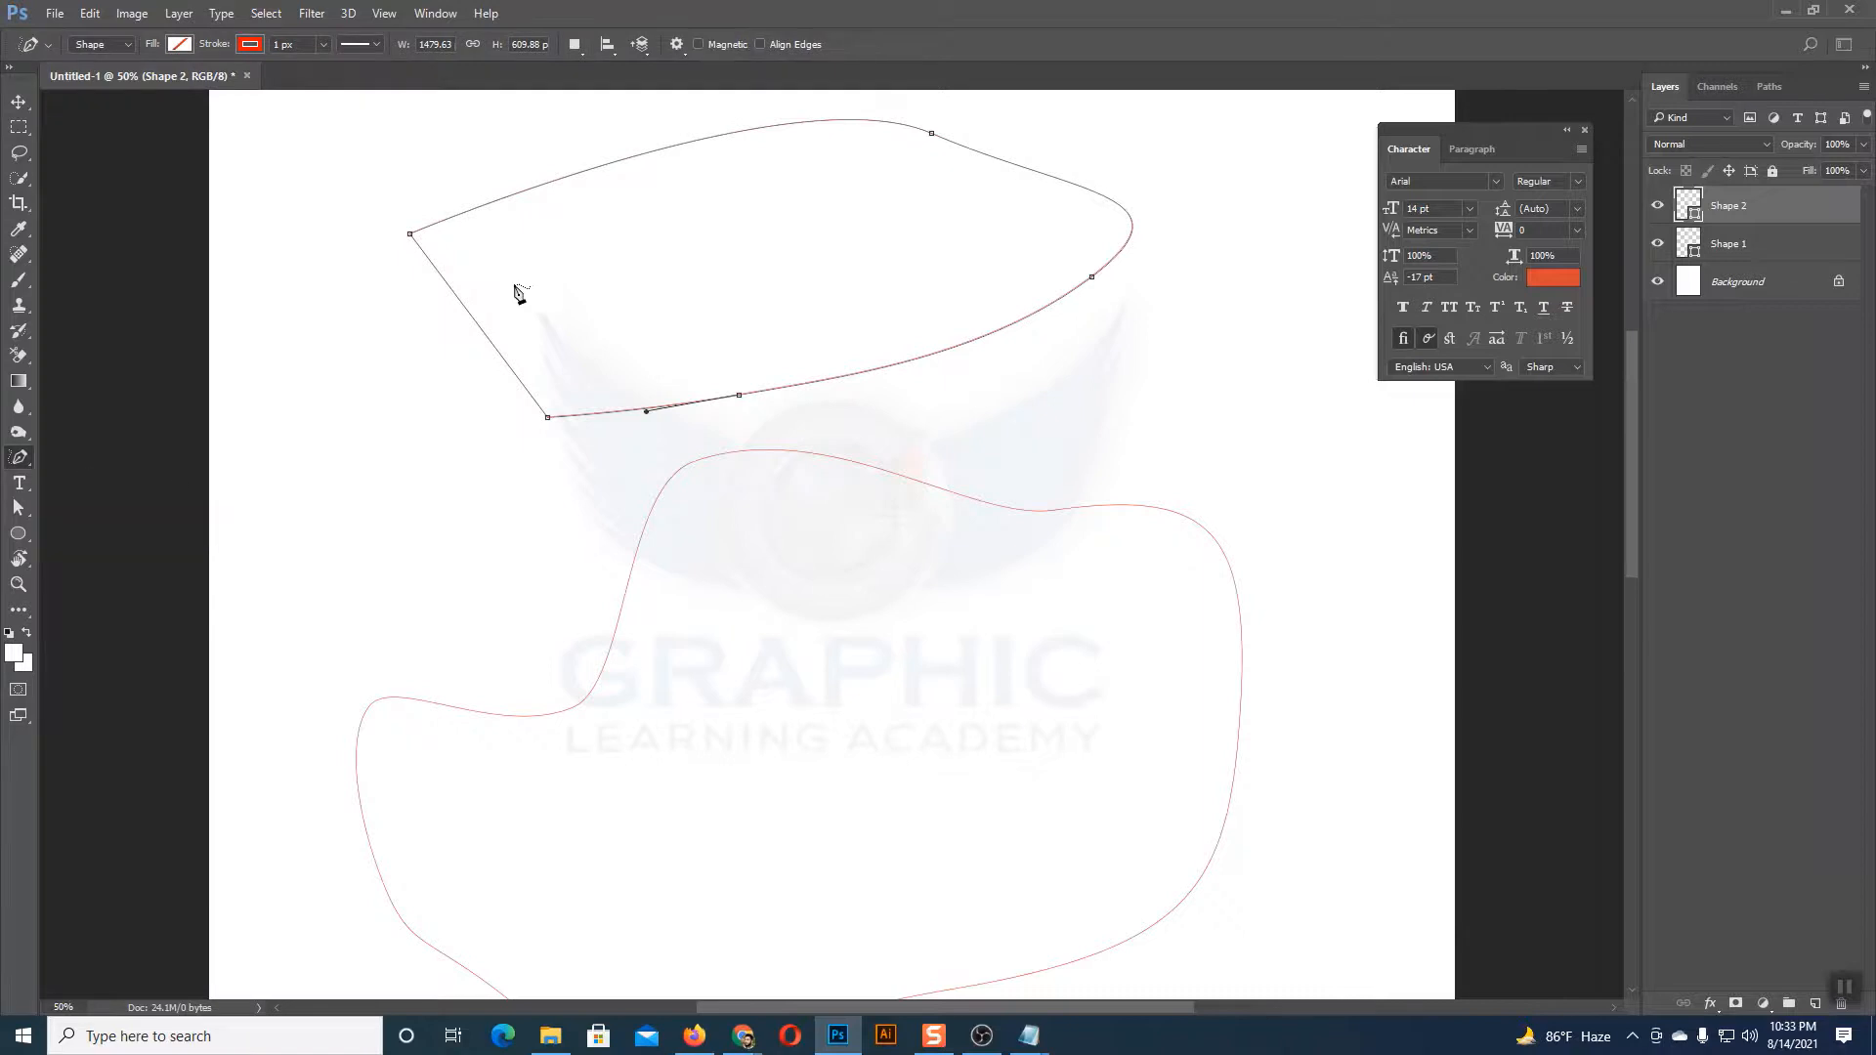
pyautogui.moveTo(607, 168); pyautogui.dragTo(546, 130)
pyautogui.click(608, 168)
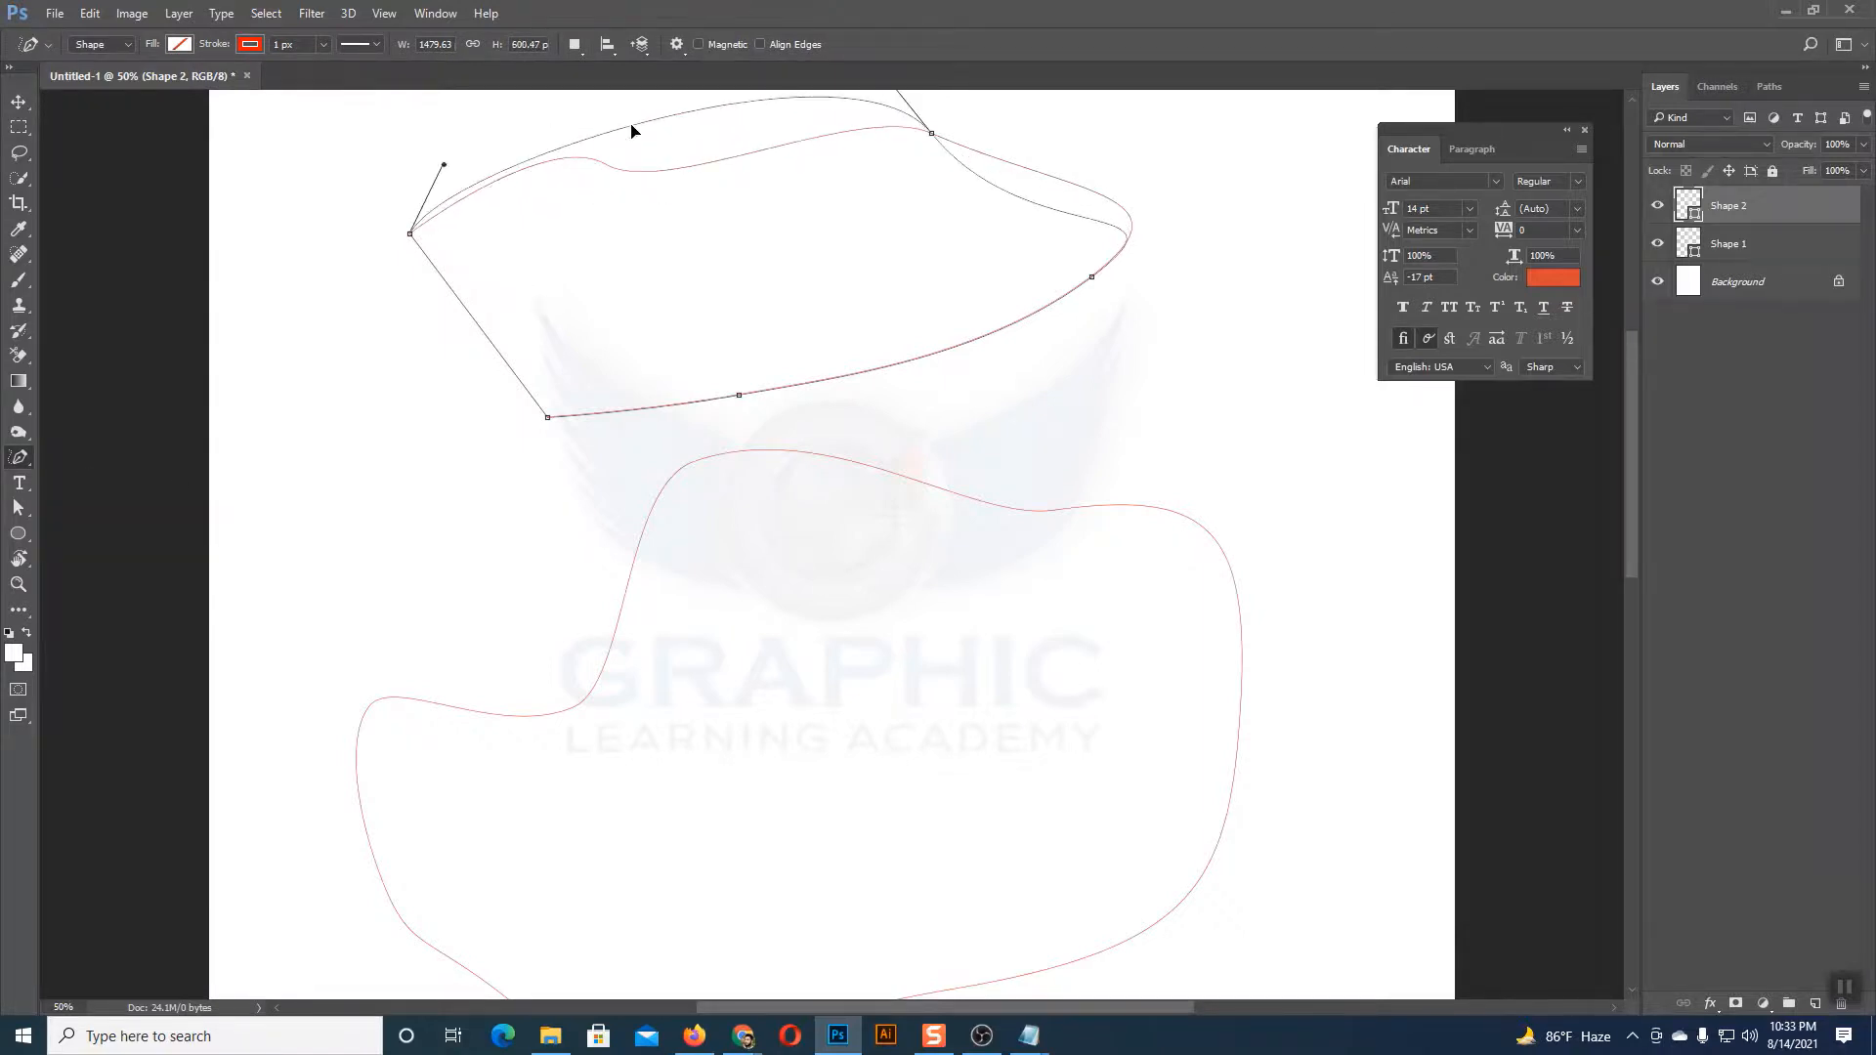
# Step: Delete the upper shape's lower-edge, lower-left, right and left anchor points one by one with the Freeform Pen tool, reshaping the remaining curves
pyautogui.scroll(2, 728, 305)
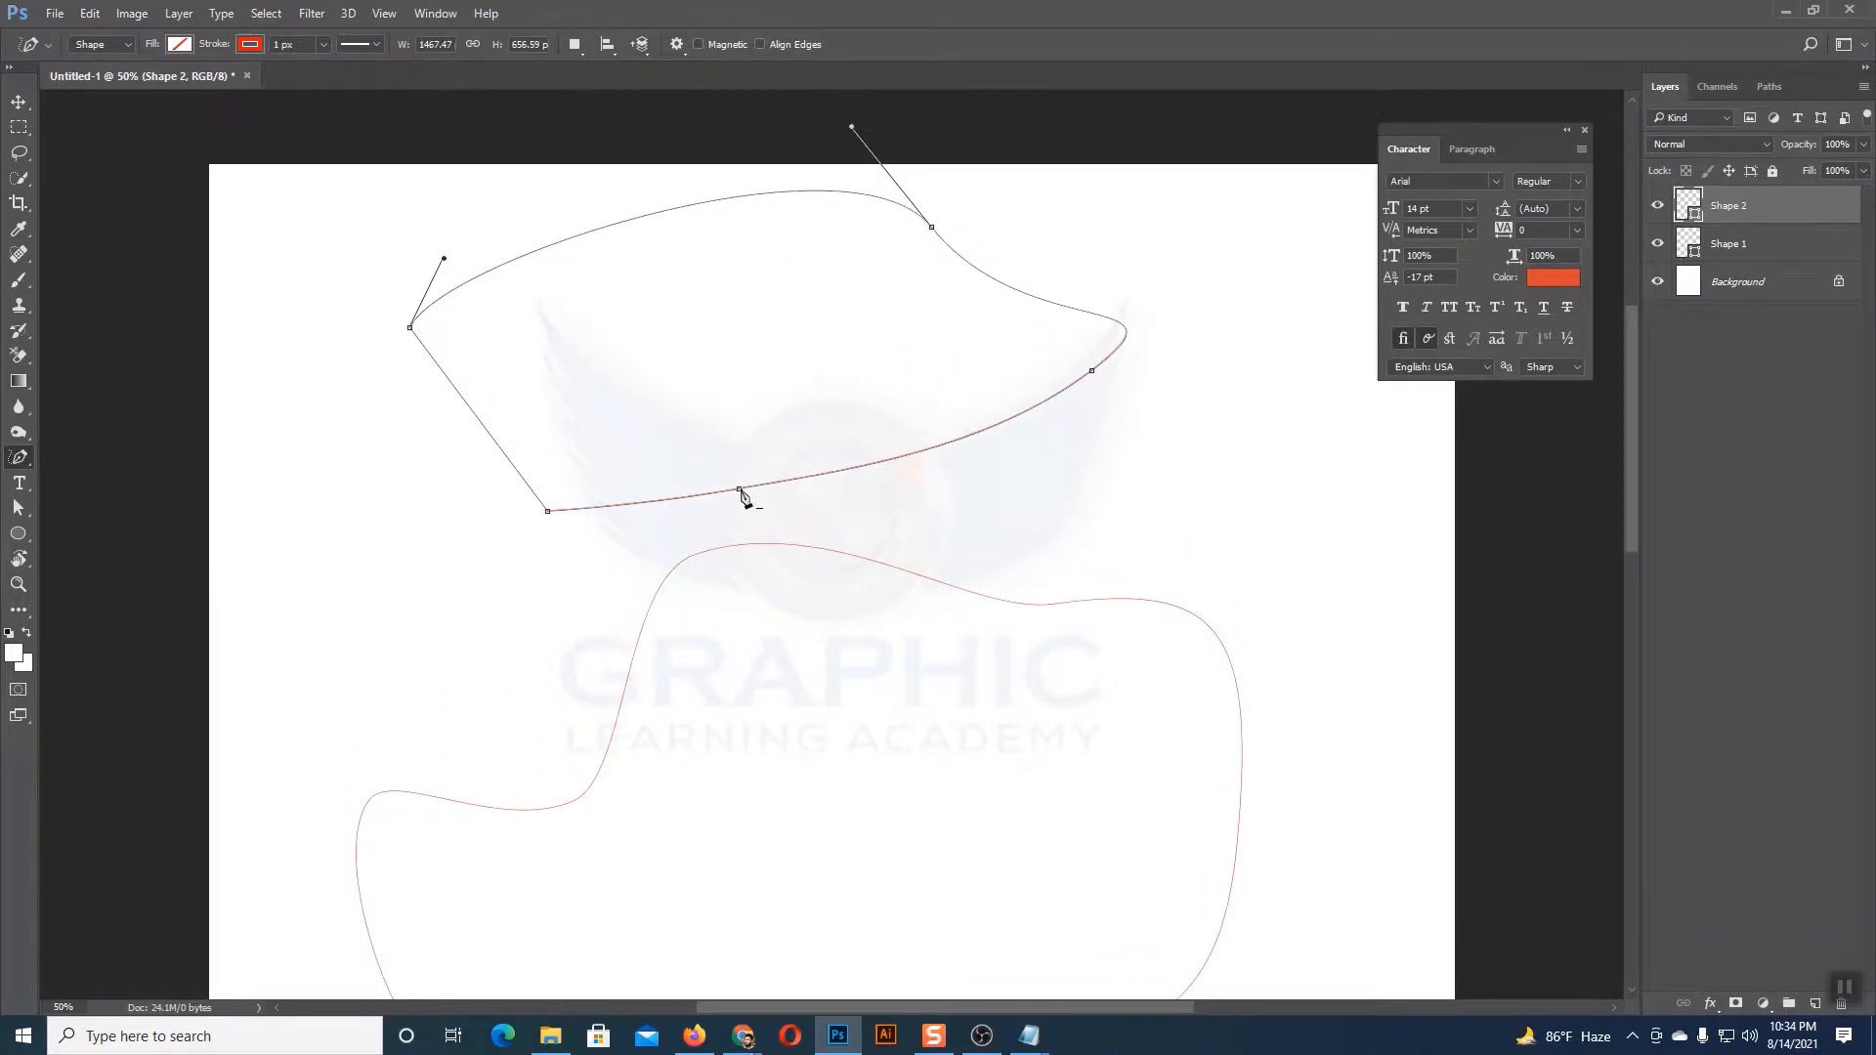
pyautogui.moveTo(739, 490); pyautogui.dragTo(784, 510)
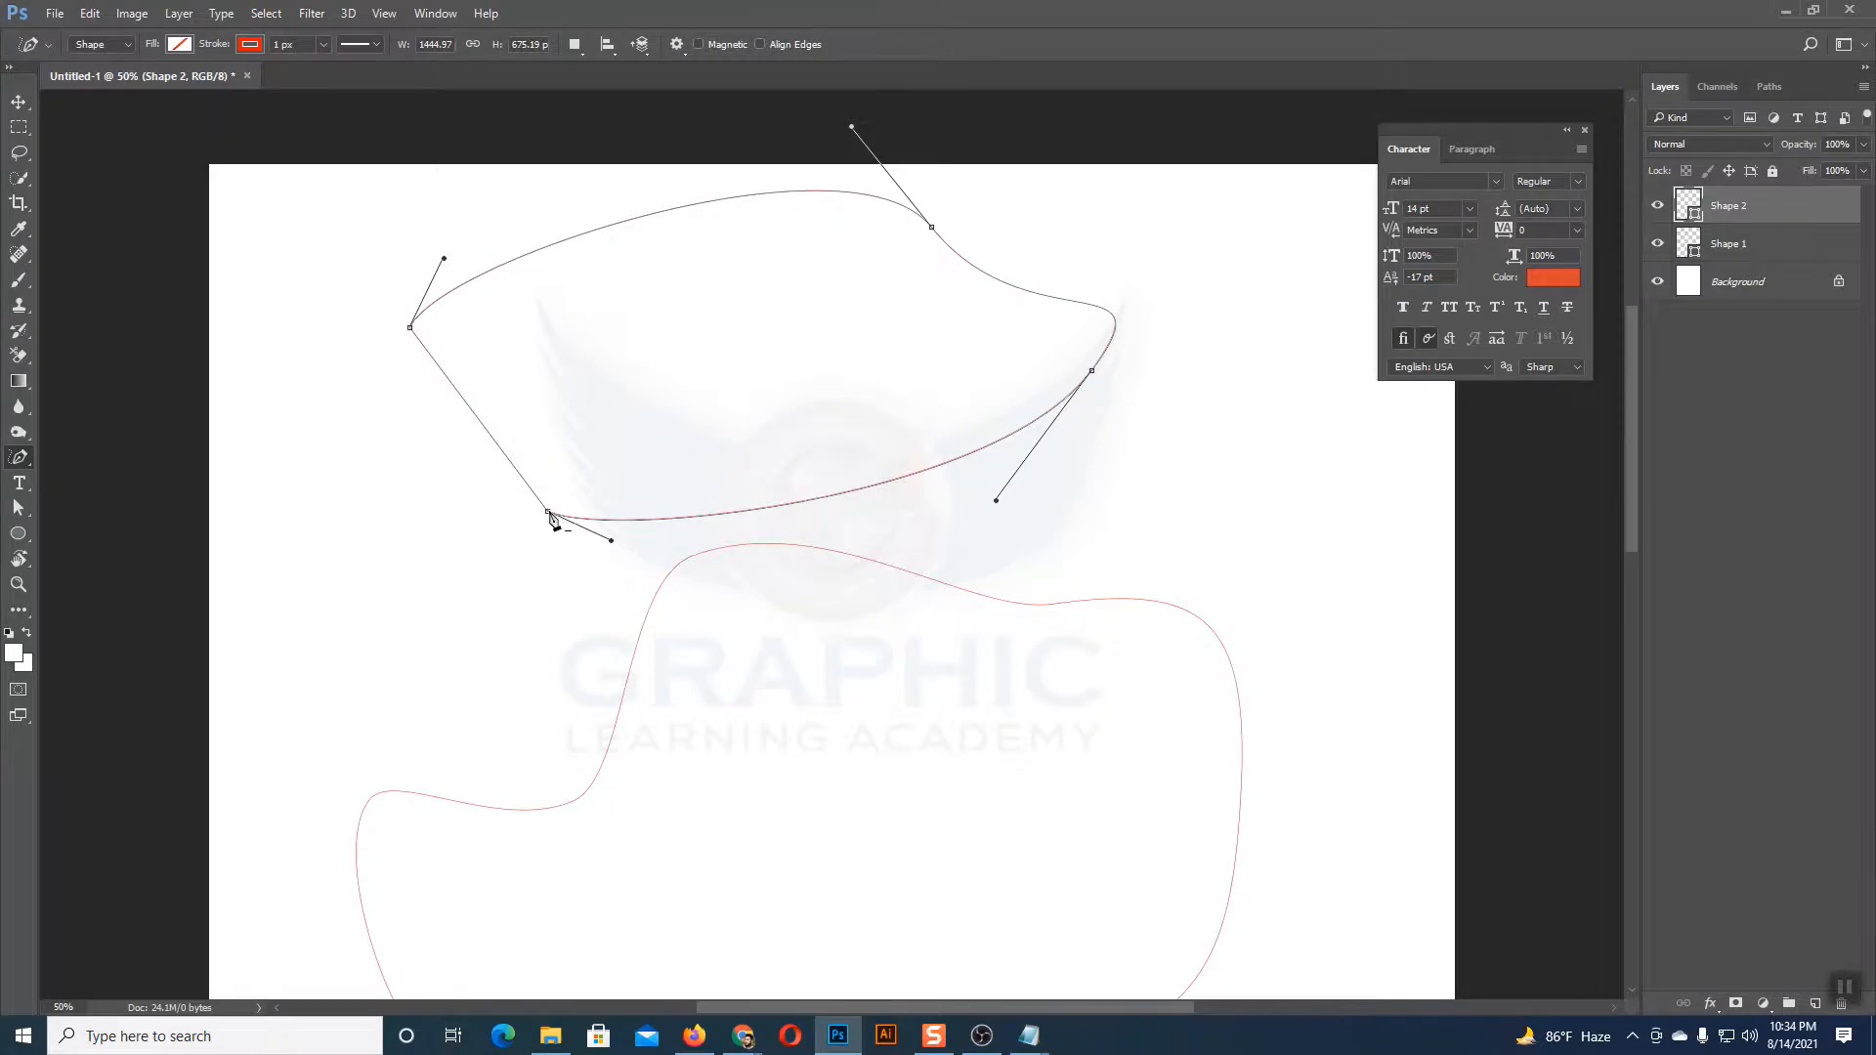
pyautogui.moveTo(550, 516)
pyautogui.mouseDown()
pyautogui.moveTo(490, 519)
pyautogui.moveTo(498, 537)
pyautogui.moveTo(443, 383)
pyautogui.mouseUp()
pyautogui.click(1093, 373)
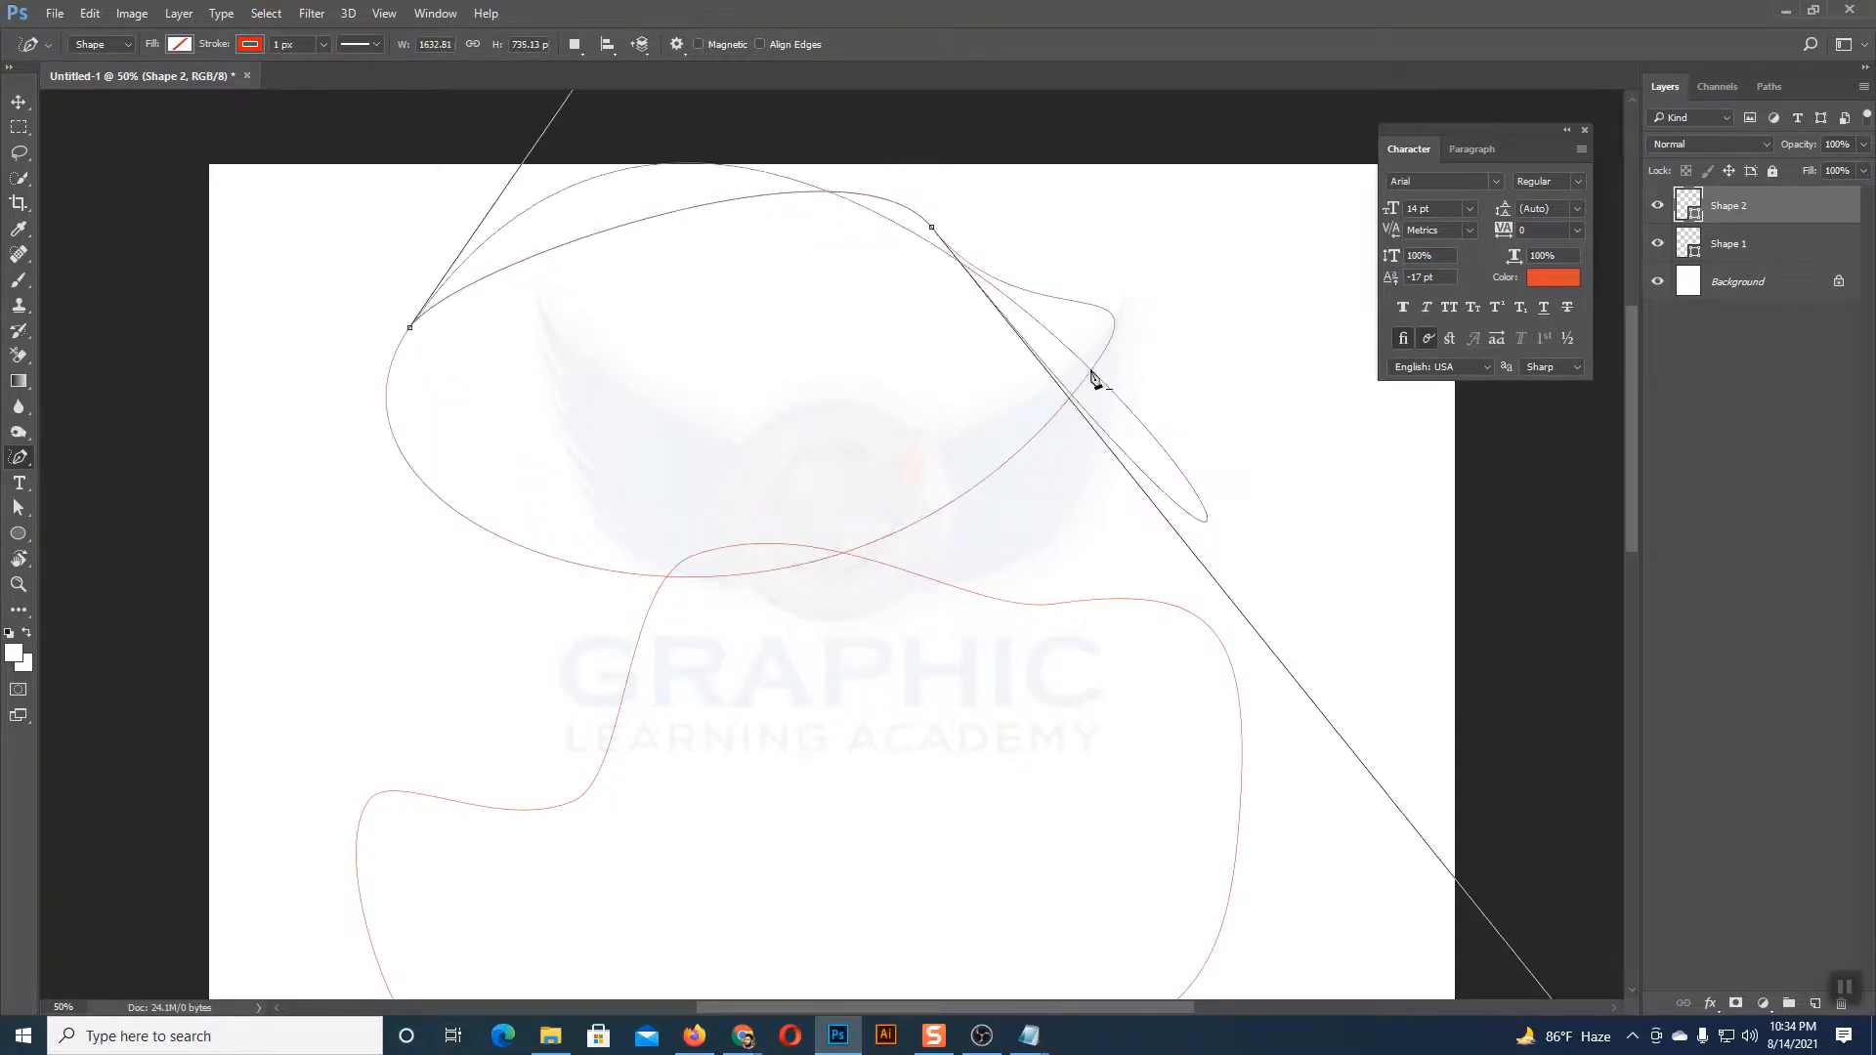
pyautogui.moveTo(1095, 376)
pyautogui.mouseDown()
pyautogui.moveTo(892, 583)
pyautogui.moveTo(671, 867)
pyautogui.moveTo(469, 816)
pyautogui.moveTo(503, 848)
pyautogui.mouseUp()
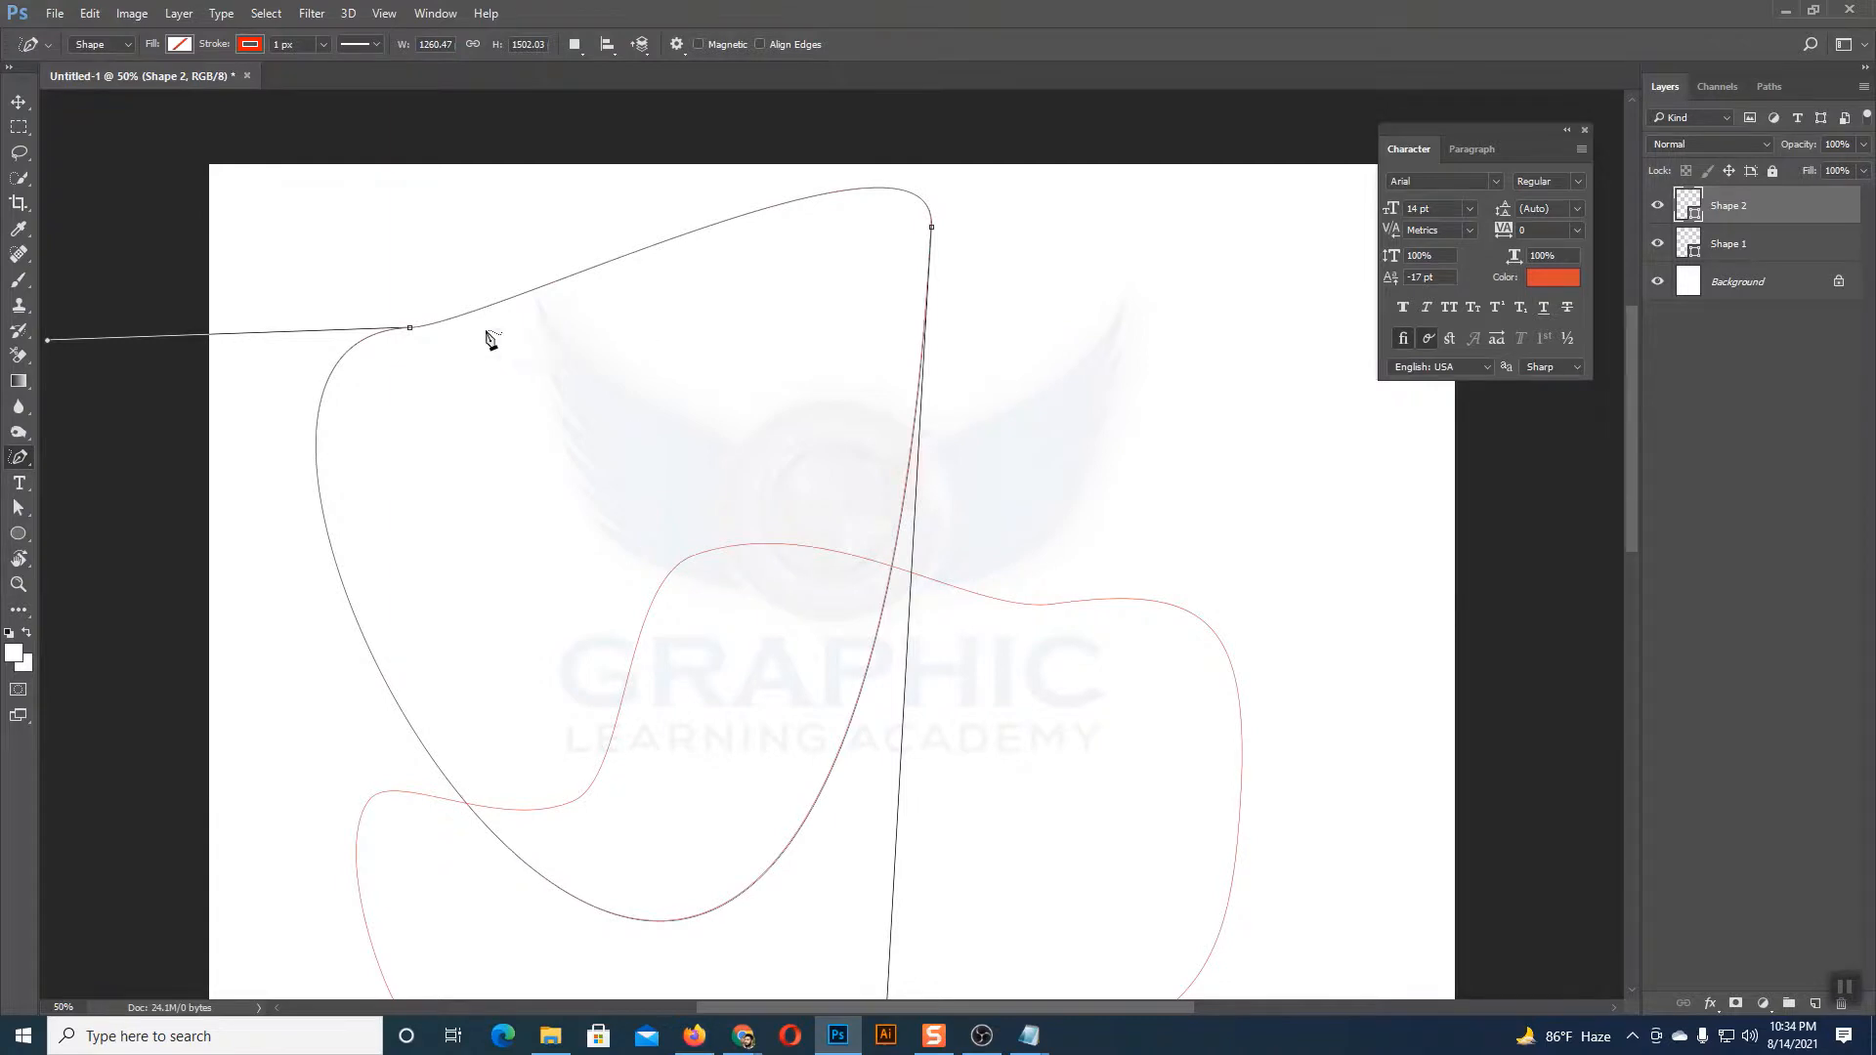
pyautogui.click(409, 327)
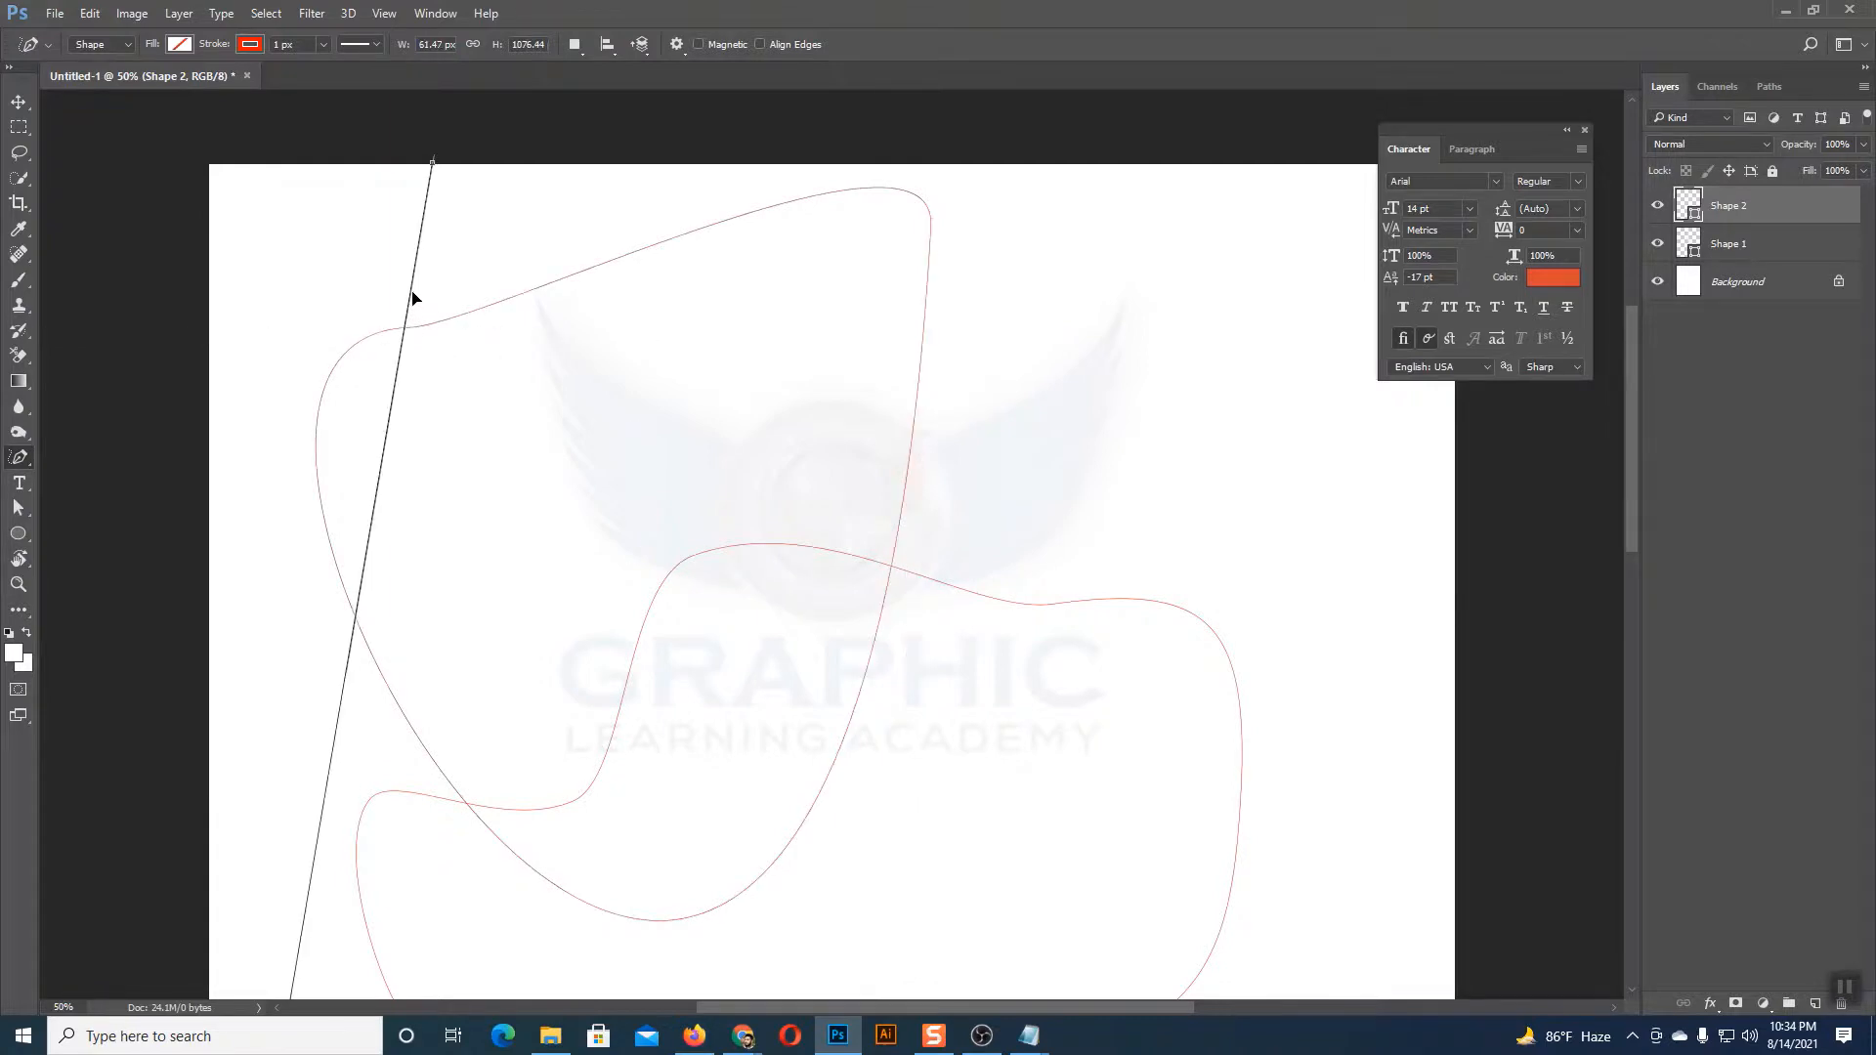
# Step: Draw two closed freeform shapes with the Freeform Pen tool: a rounded one about 584 × 414 px and an irregular one about 1028 × 722 px
pyautogui.moveTo(474, 314)
pyautogui.mouseDown()
pyautogui.moveTo(711, 408)
pyautogui.moveTo(740, 362)
pyautogui.moveTo(554, 207)
pyautogui.moveTo(465, 253)
pyautogui.moveTo(474, 311)
pyautogui.mouseUp()
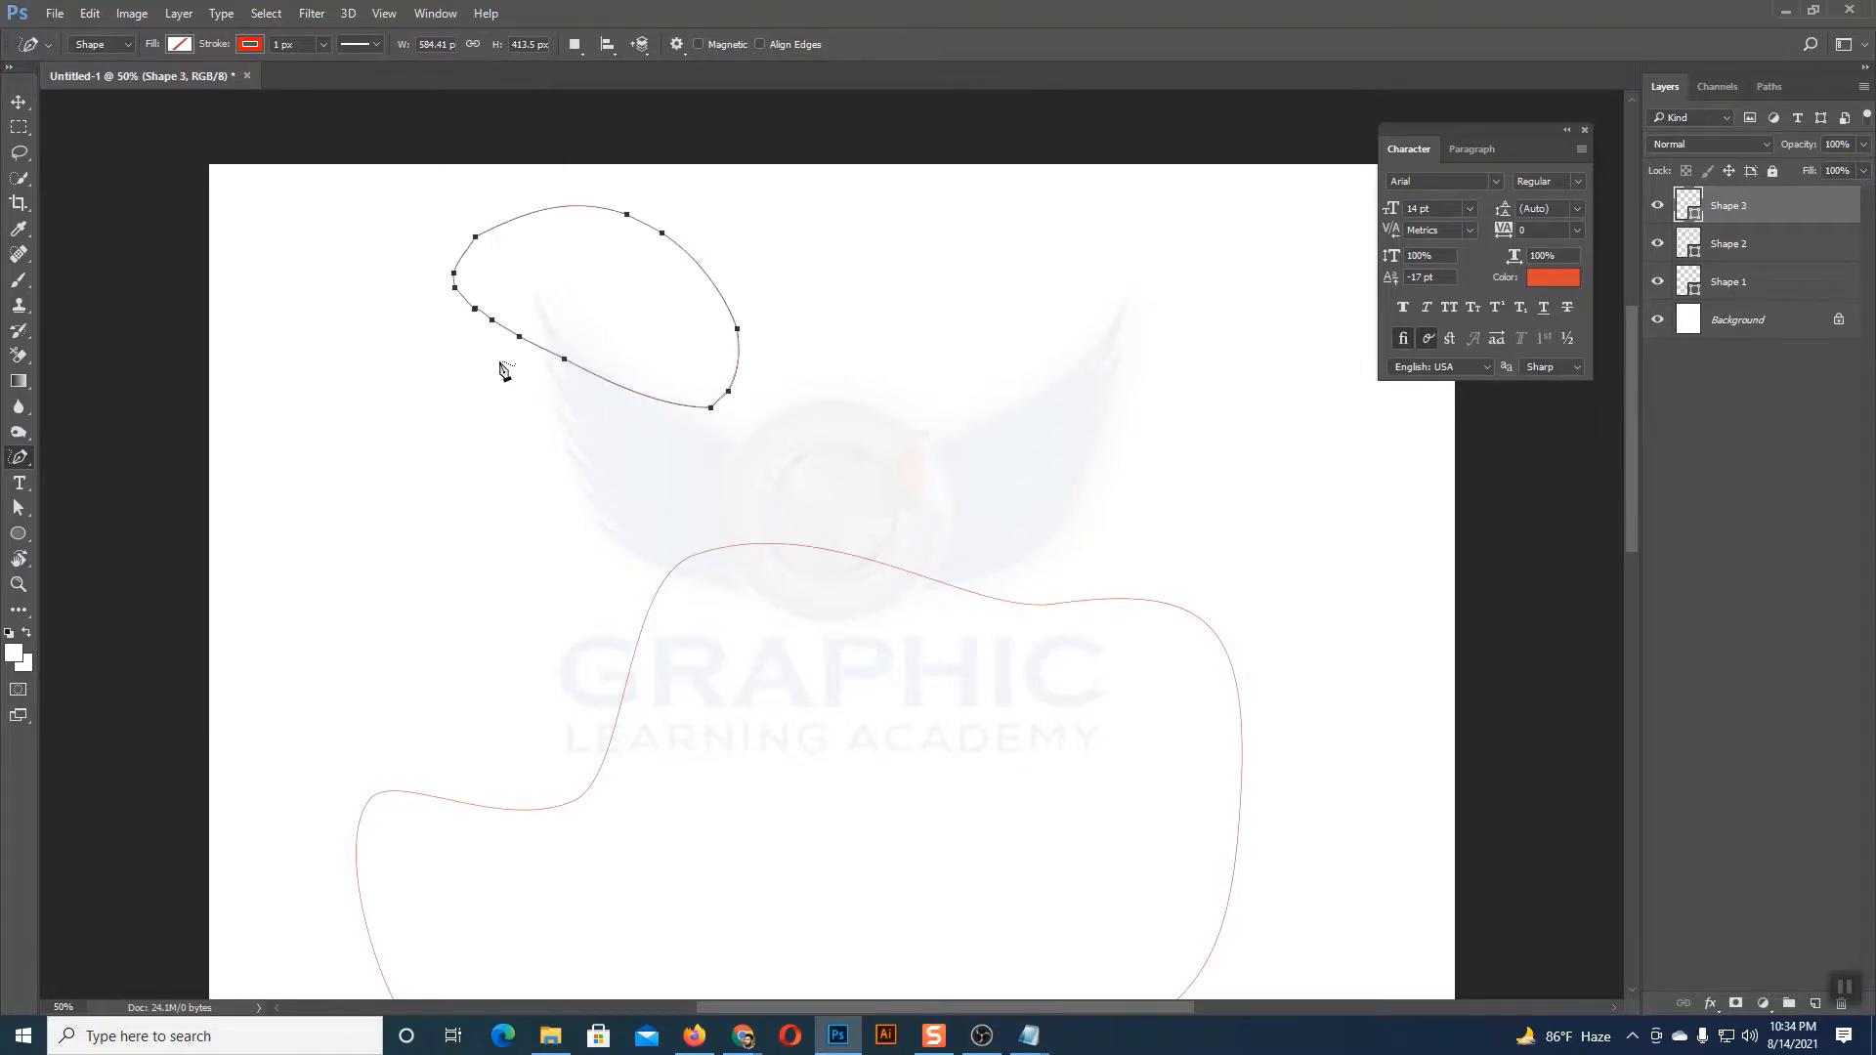
pyautogui.moveTo(924, 327)
pyautogui.mouseDown()
pyautogui.moveTo(946, 261)
pyautogui.moveTo(1096, 230)
pyautogui.moveTo(1353, 411)
pyautogui.moveTo(996, 571)
pyautogui.moveTo(921, 388)
pyautogui.moveTo(924, 329)
pyautogui.mouseUp()
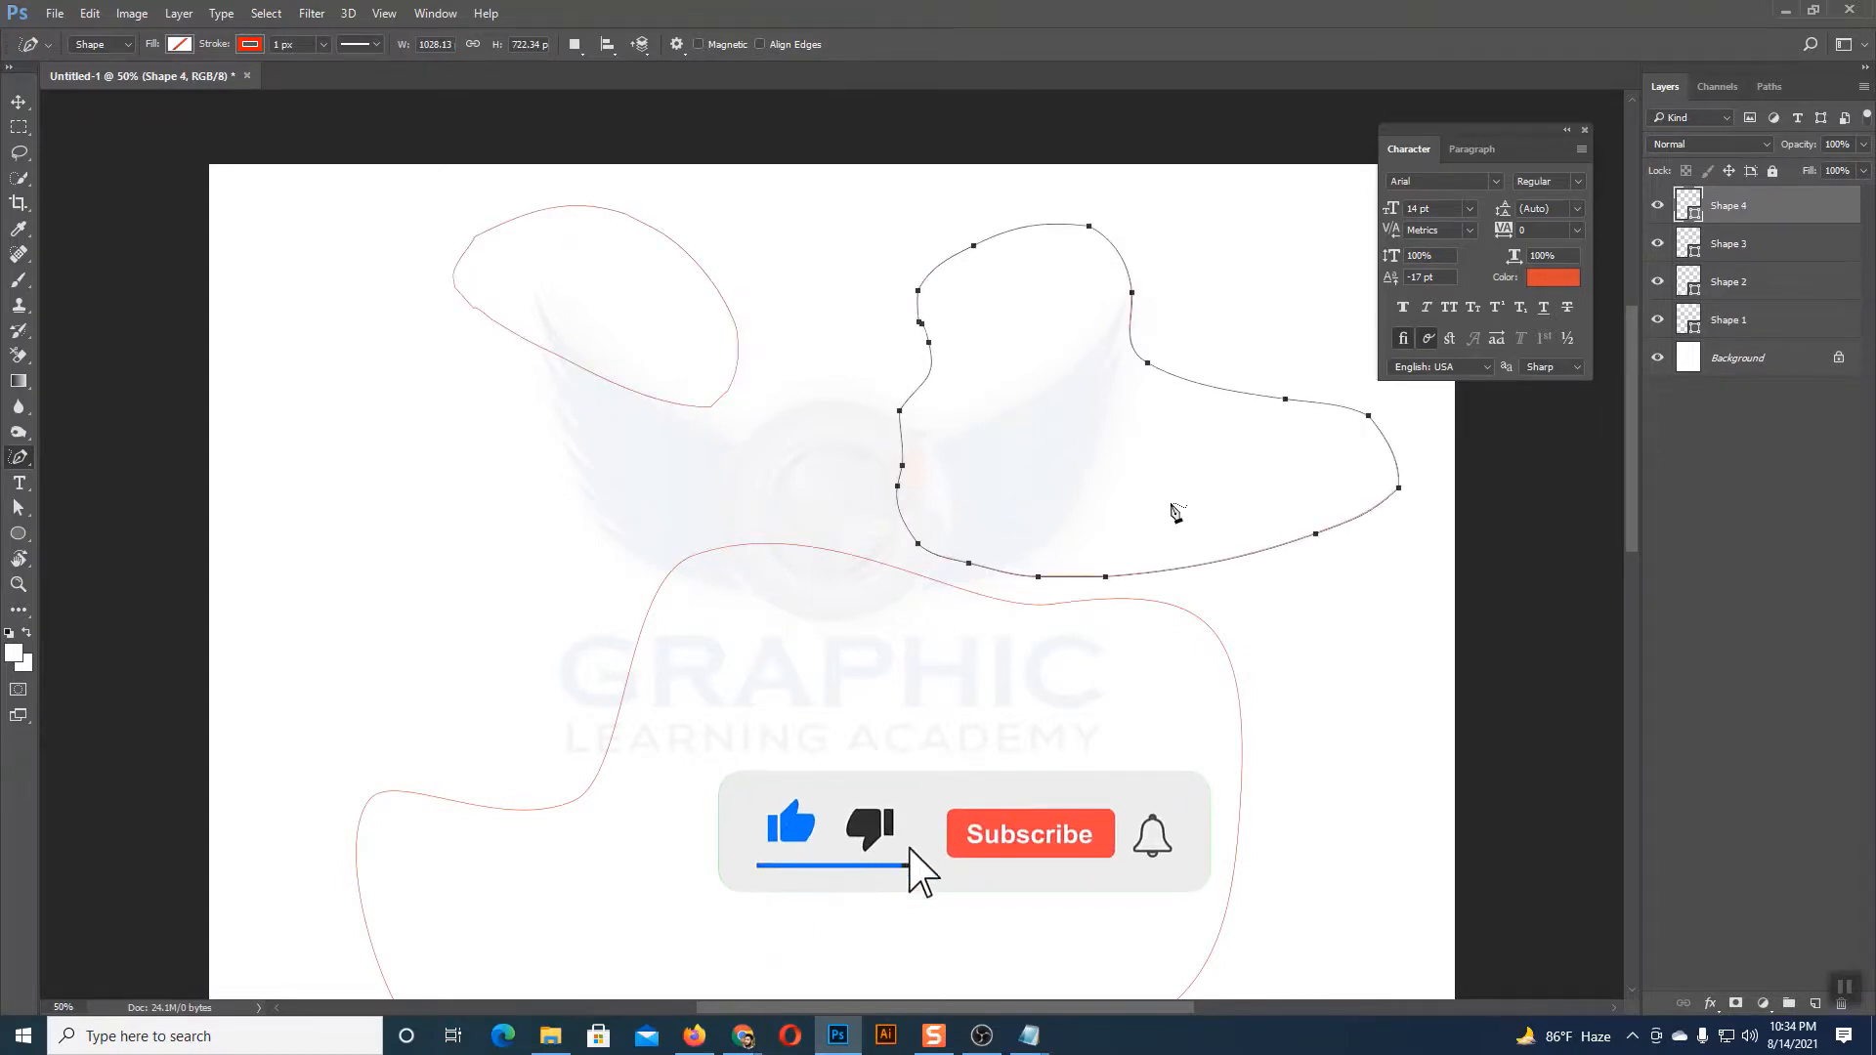
# Step: Select the large lower shape, delete its upper-left anchor point with the Freeform Pen tool, and reshape the remaining upper-left curve
pyautogui.click(19, 102)
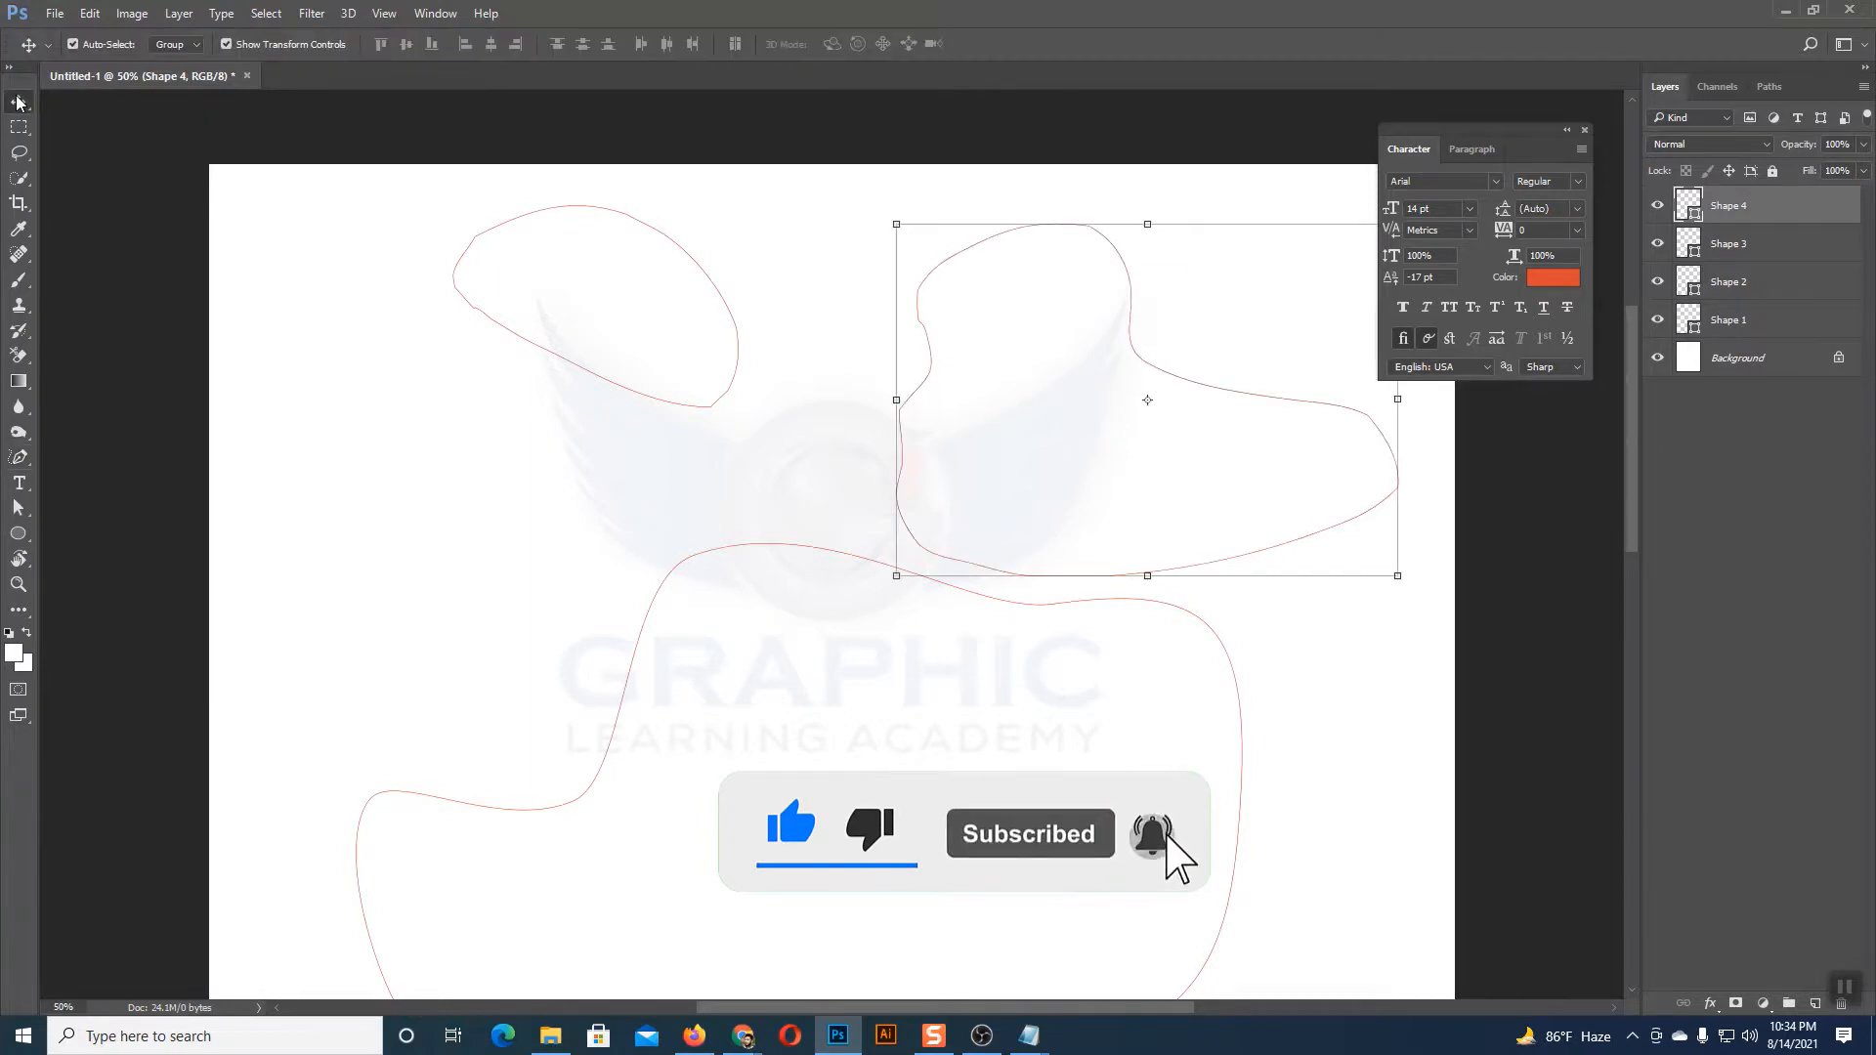
pyautogui.click(649, 608)
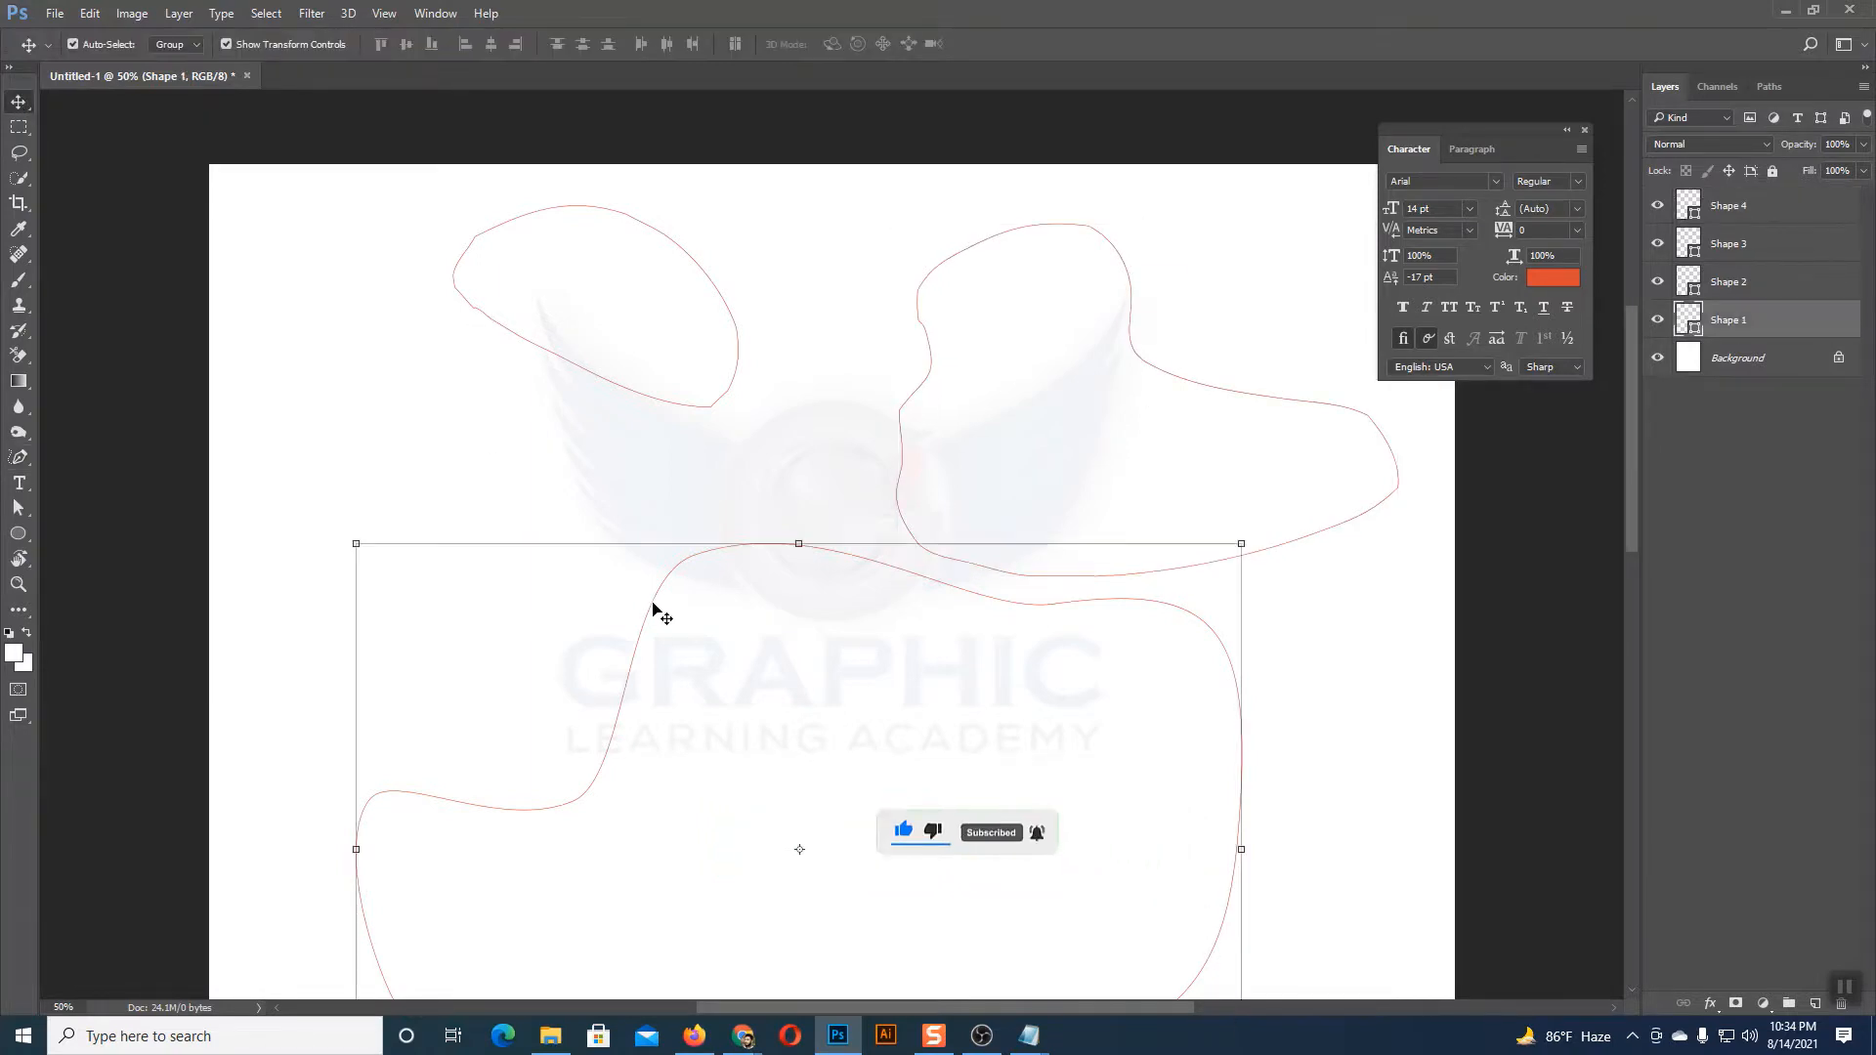
pyautogui.click(14, 458)
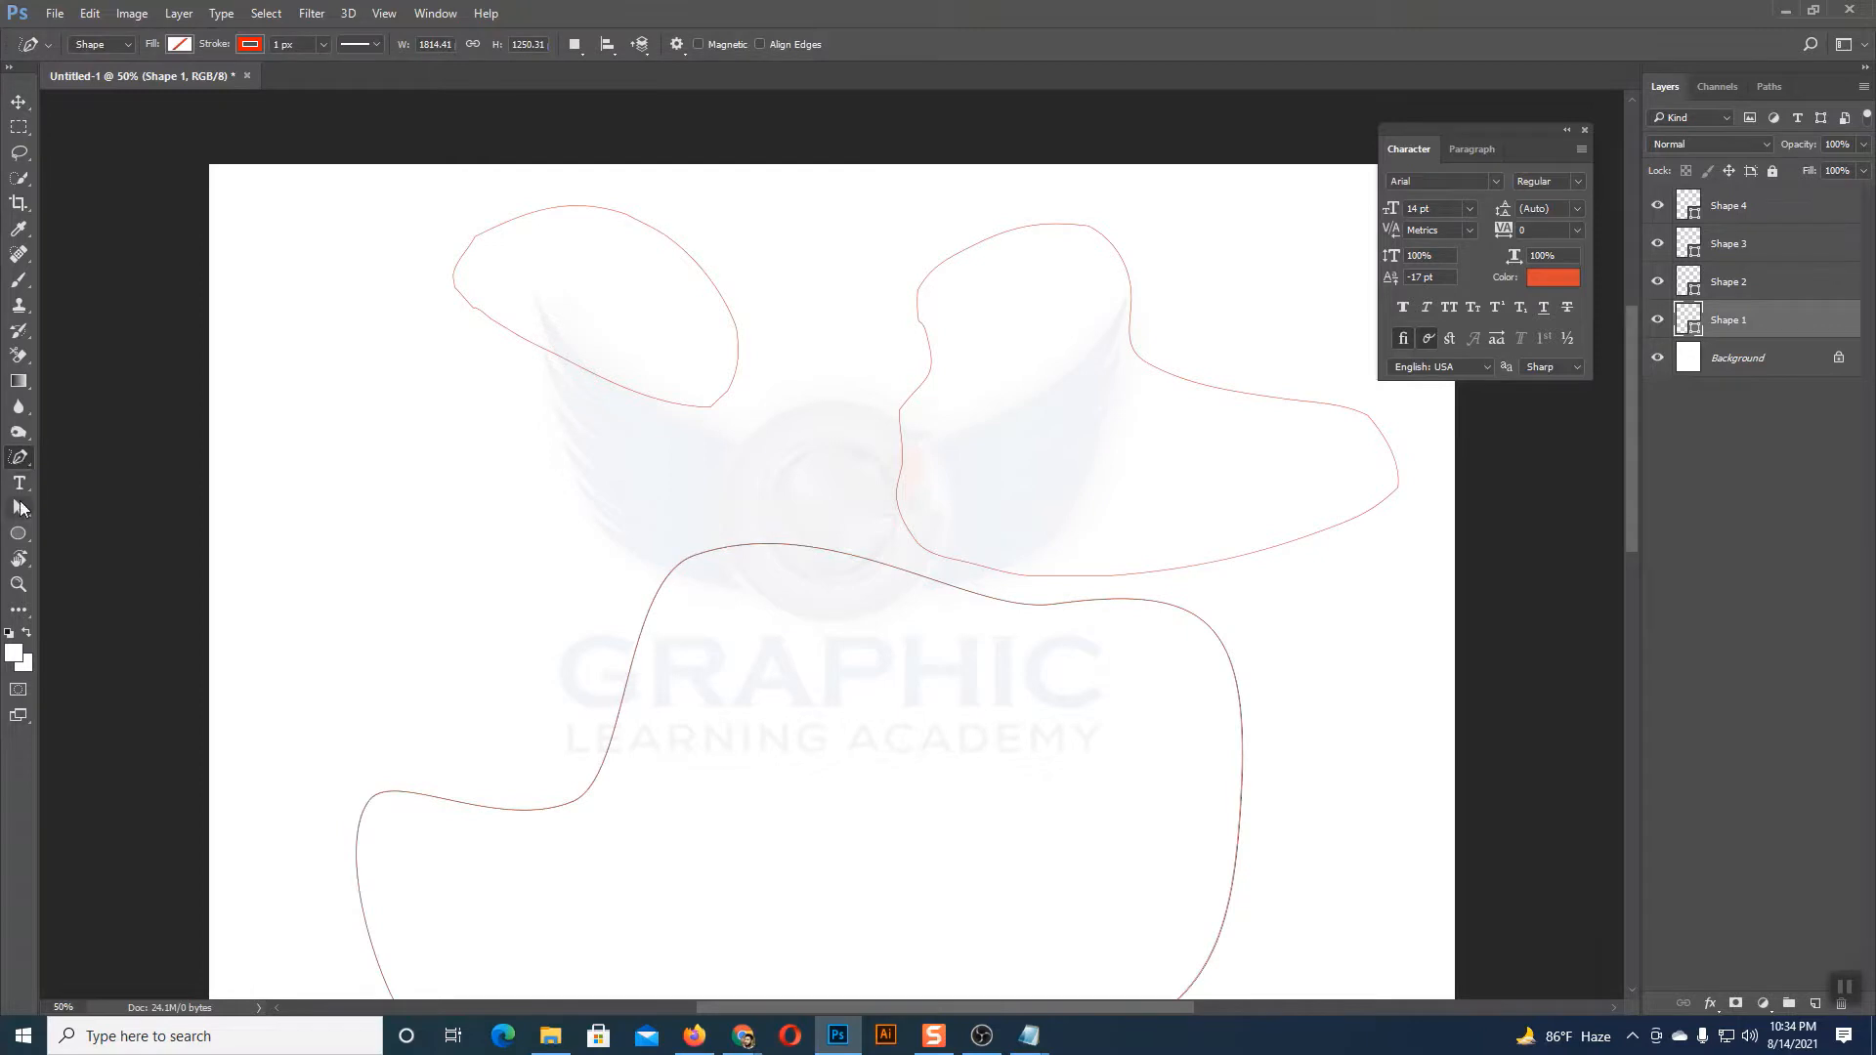
pyautogui.click(21, 509)
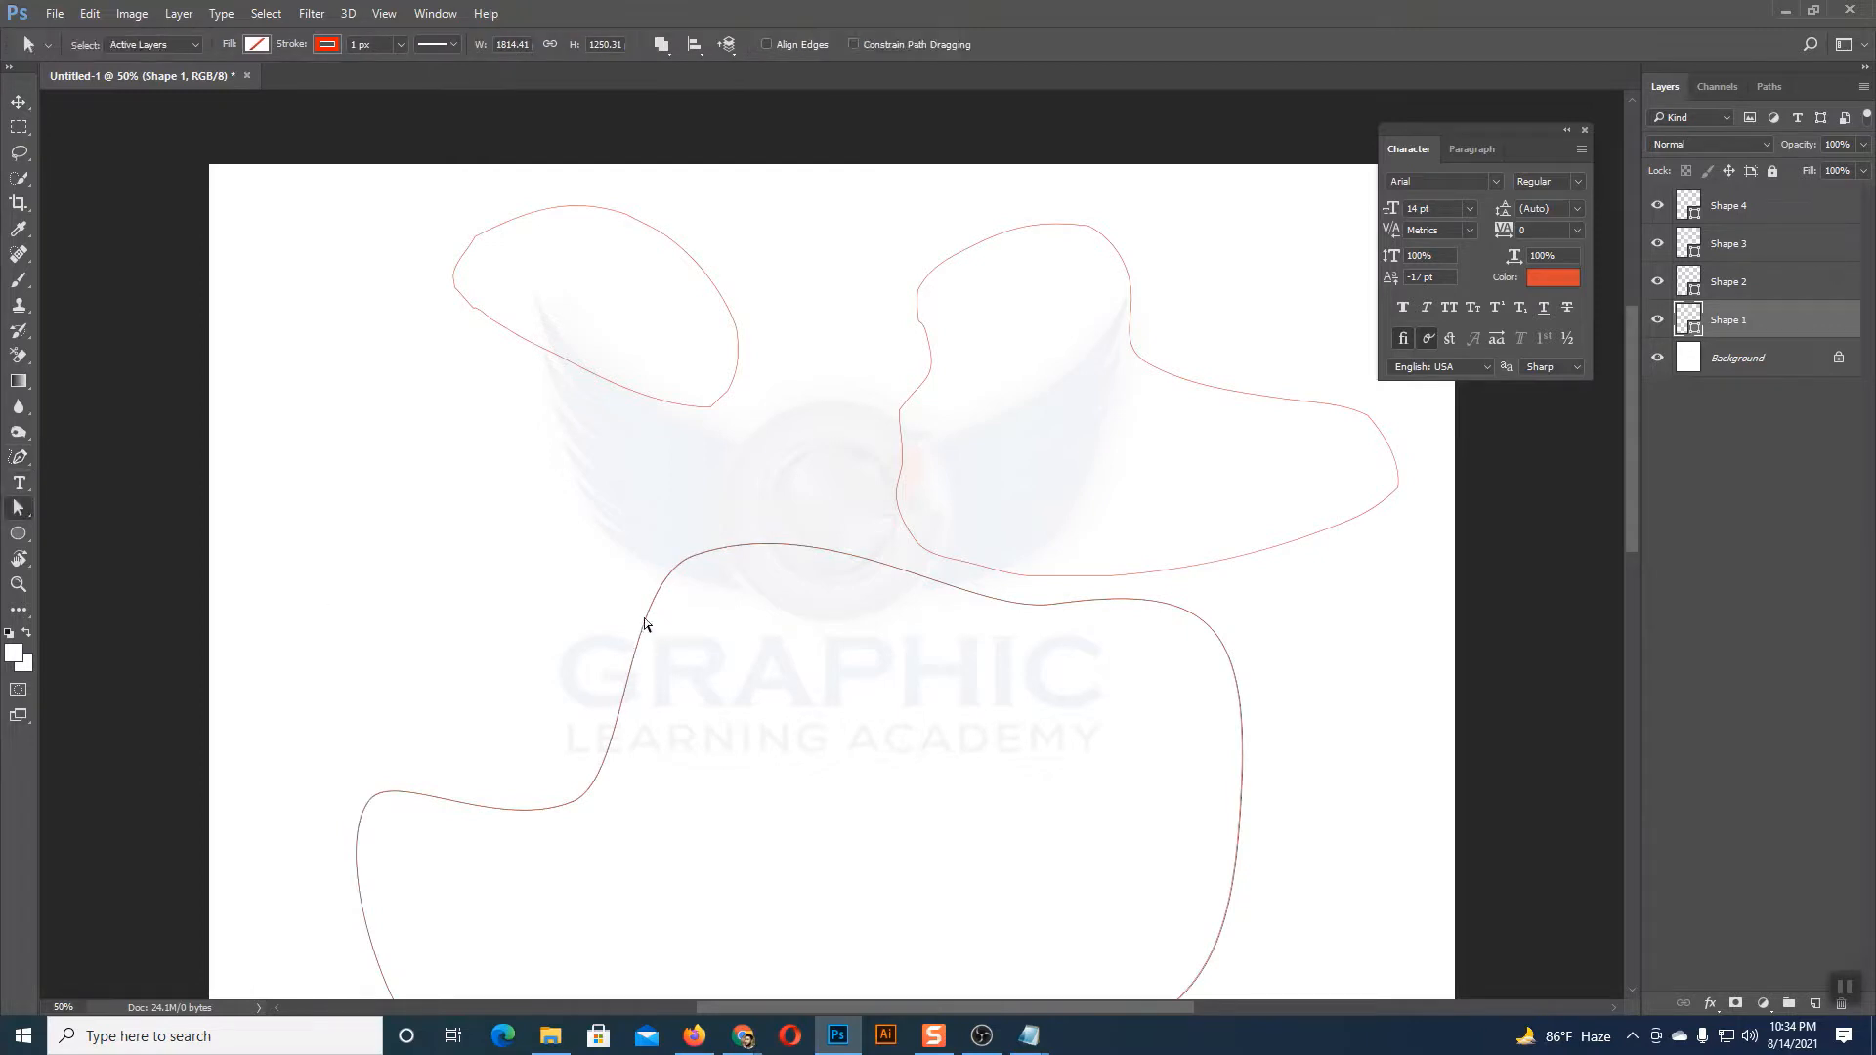
pyautogui.click(645, 623)
pyautogui.click(19, 457)
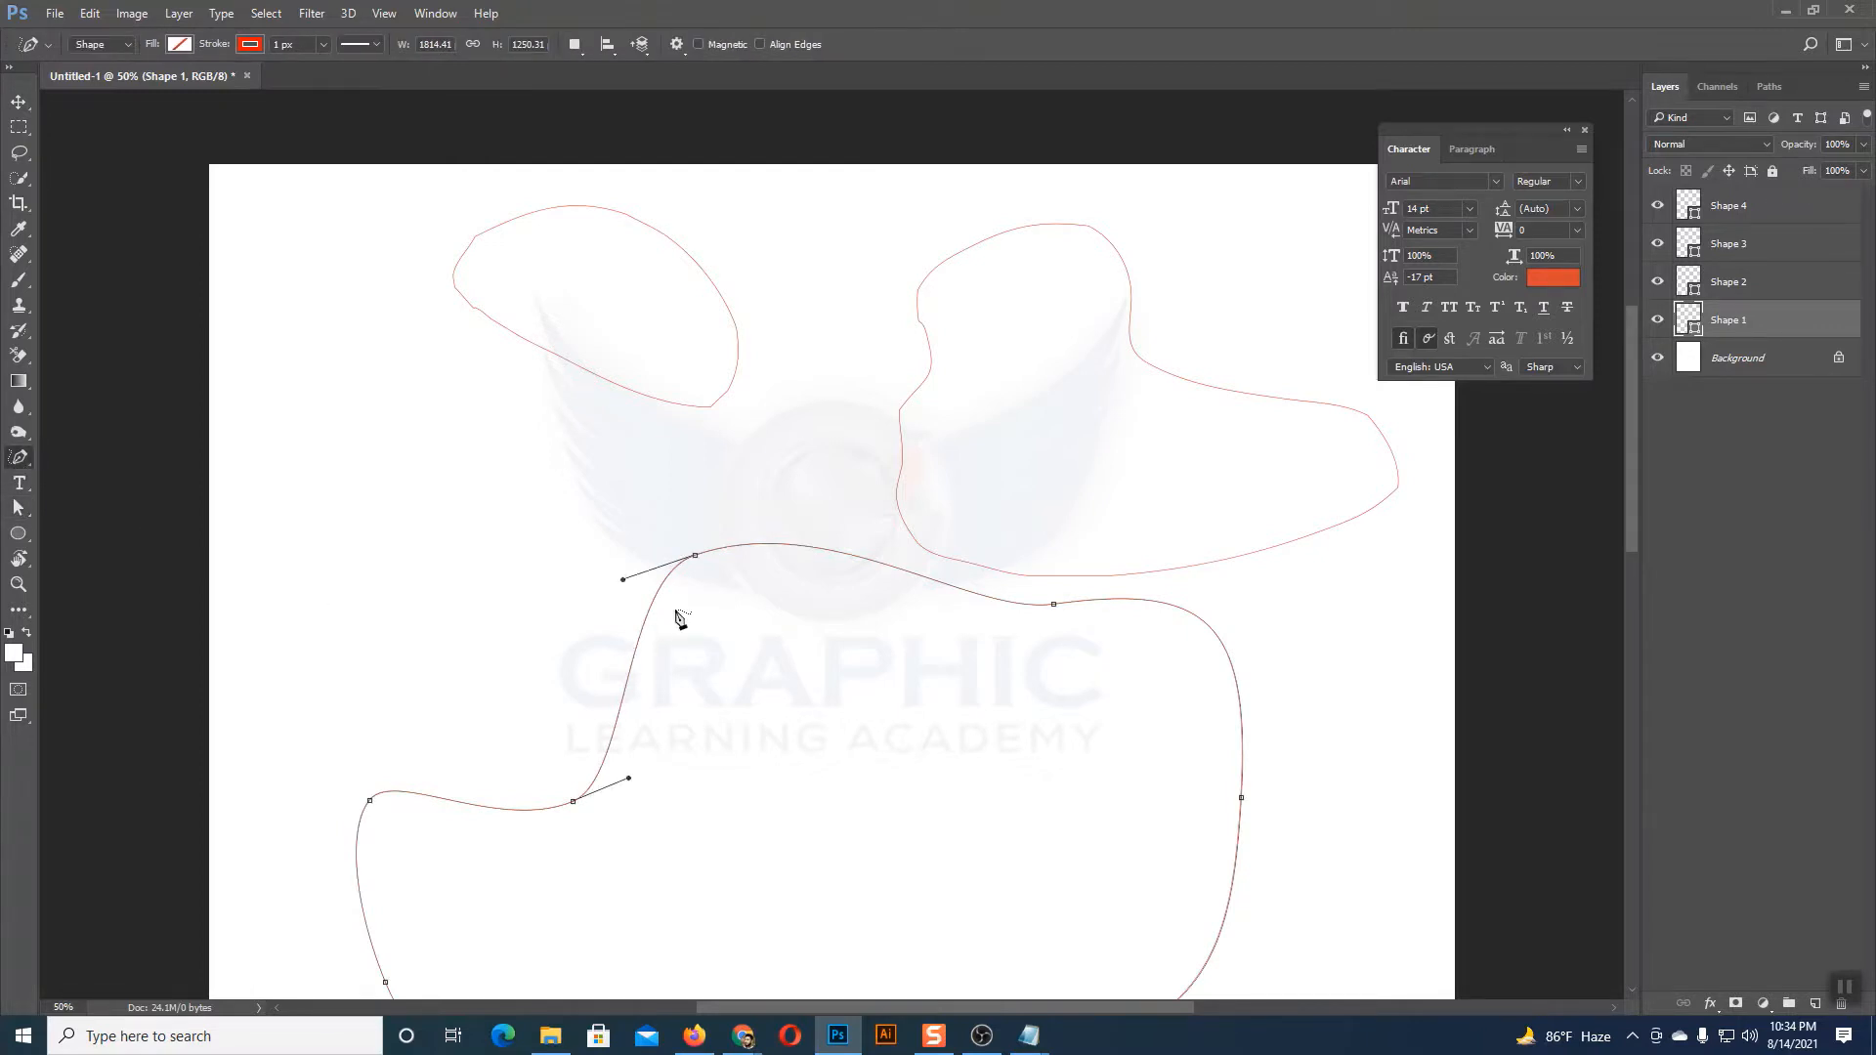
pyautogui.click(697, 556)
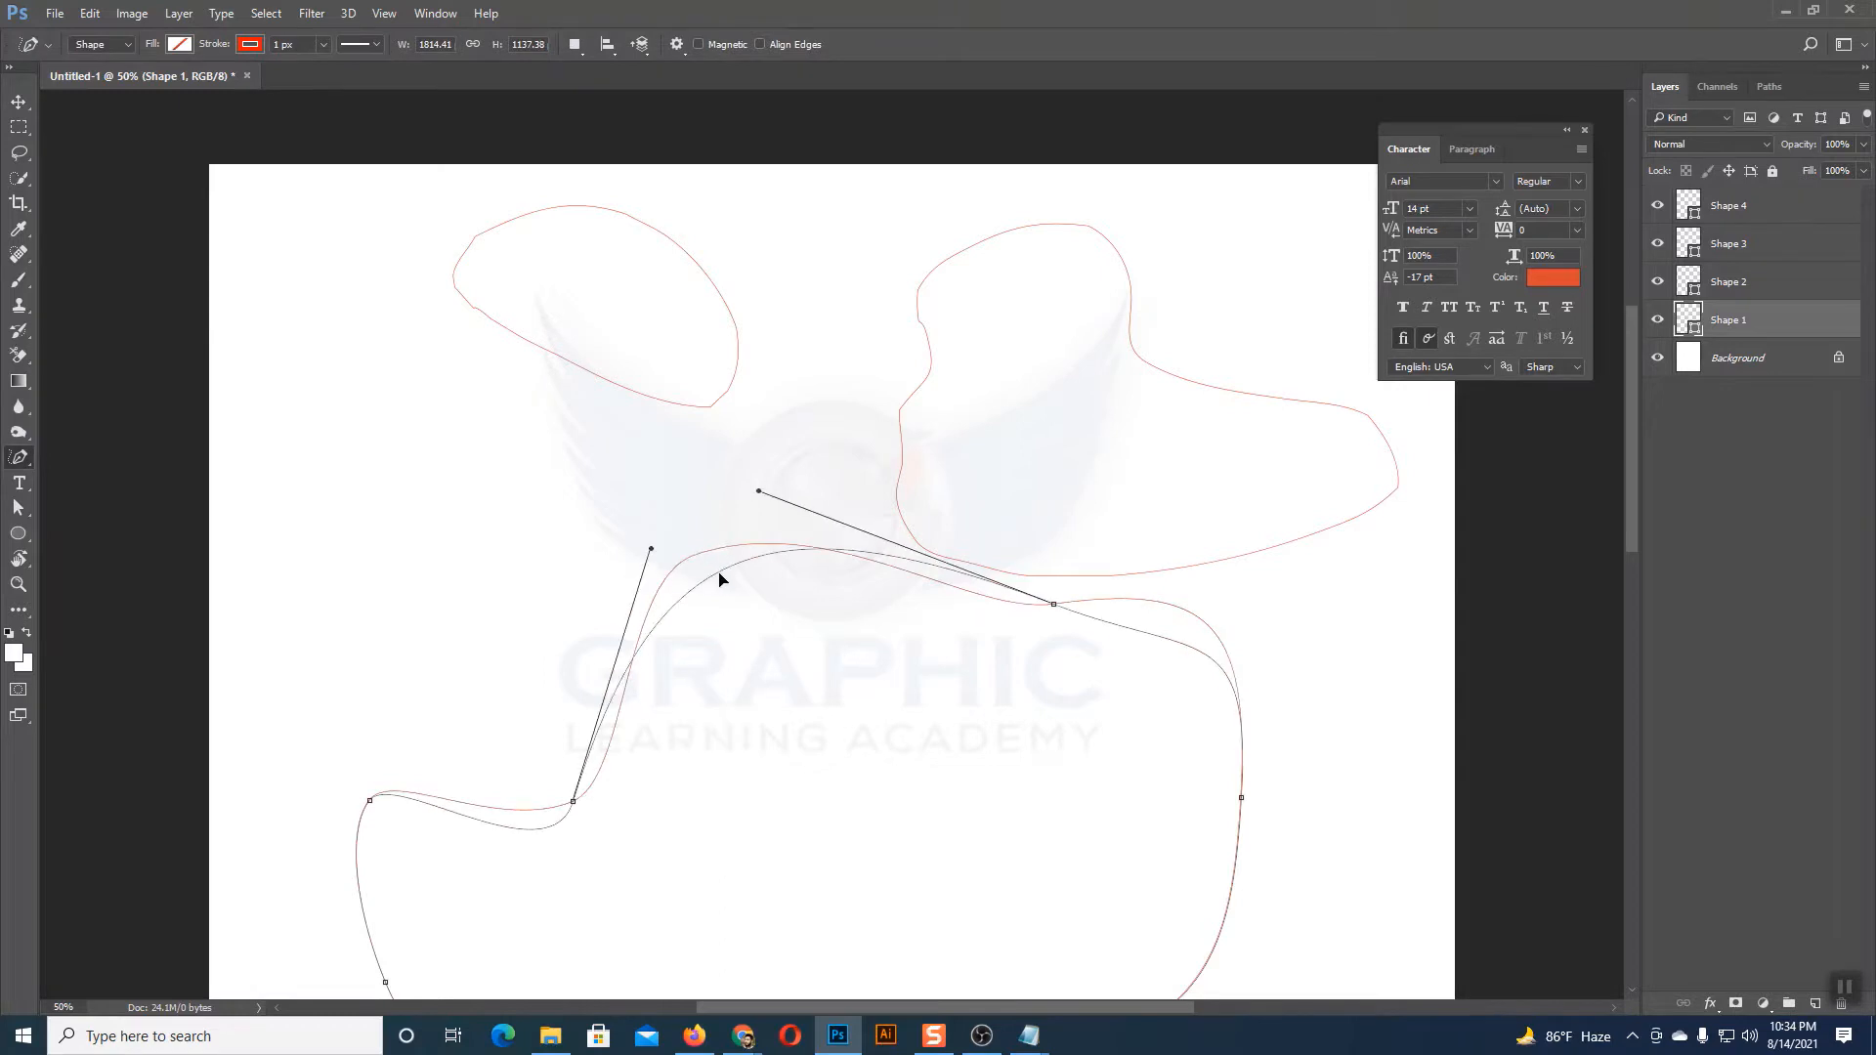
pyautogui.moveTo(687, 536); pyautogui.dragTo(693, 558)
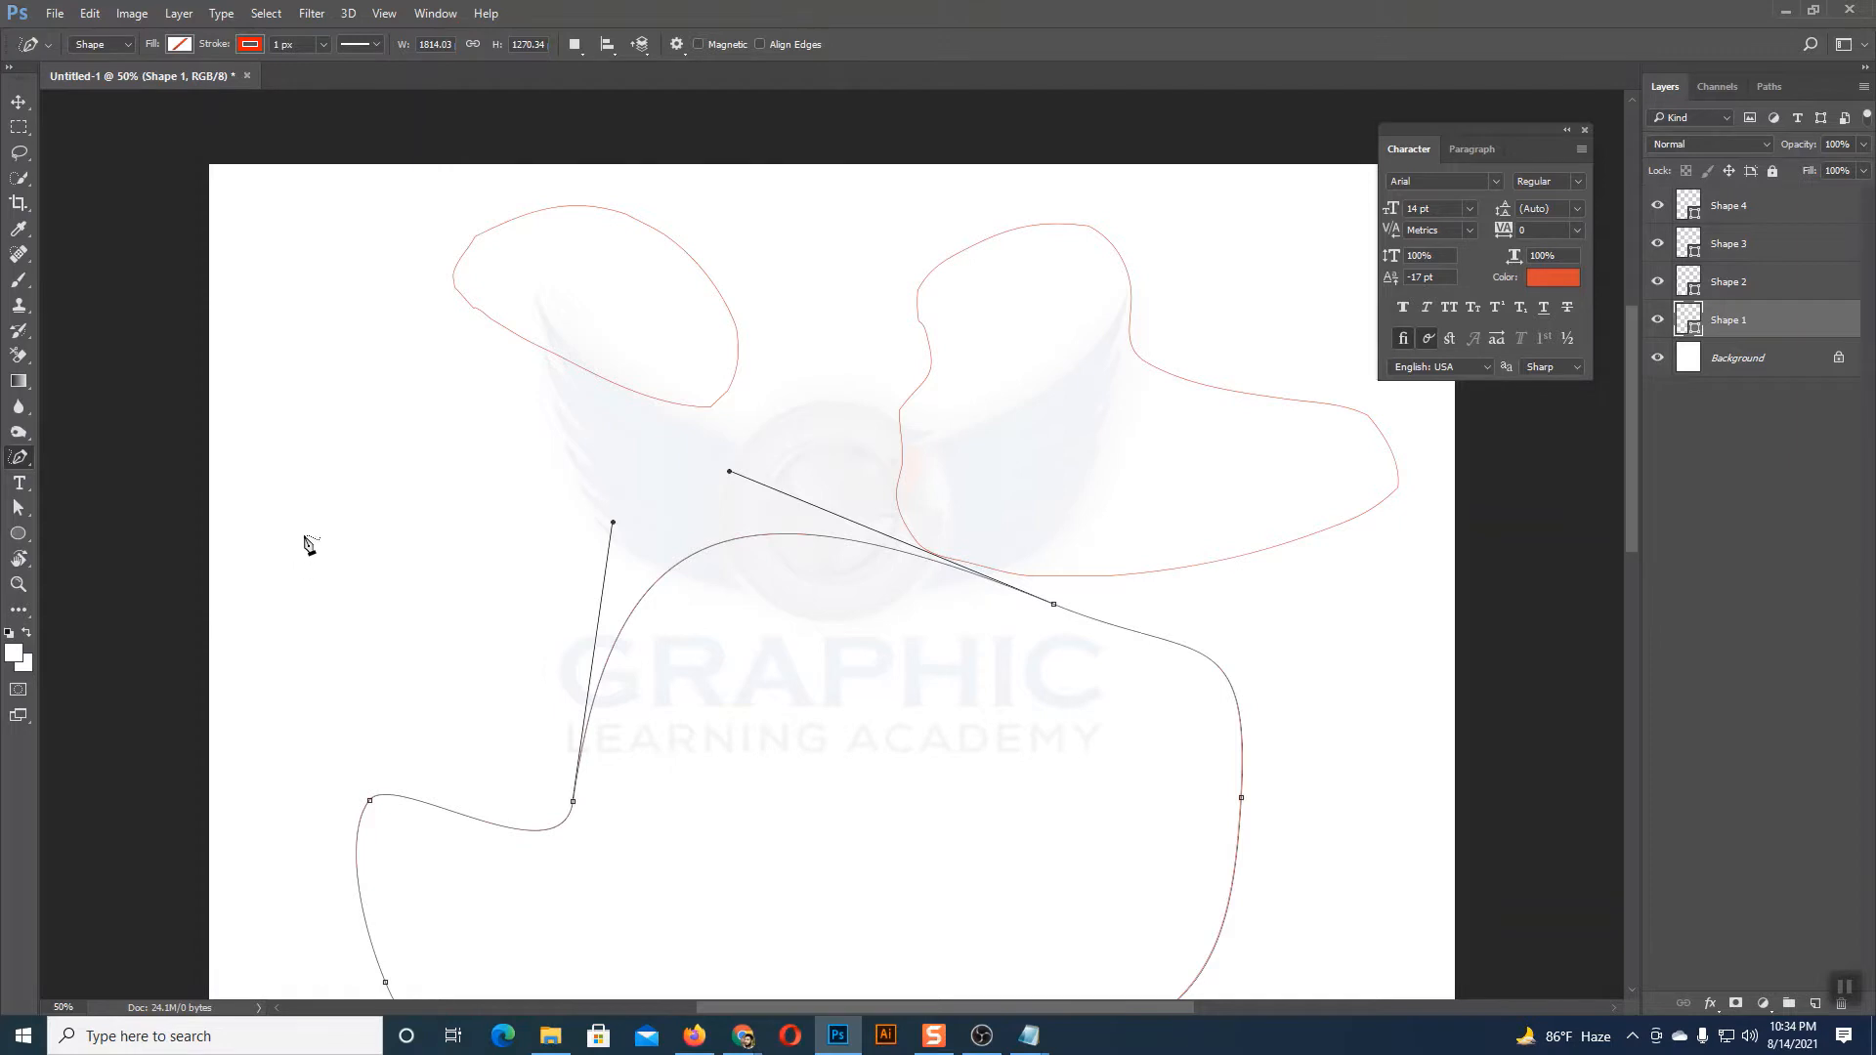
# Step: Draw a closed irregular freeform shape about 737 × 659 px near the canvas's left edge with the Freeform Pen tool
pyautogui.moveTo(271, 482)
pyautogui.mouseDown()
pyautogui.moveTo(360, 406)
pyautogui.moveTo(587, 469)
pyautogui.mouseUp()
pyautogui.moveTo(537, 533)
pyautogui.mouseDown()
pyautogui.moveTo(481, 572)
pyautogui.moveTo(228, 564)
pyautogui.moveTo(274, 479)
pyautogui.mouseUp()
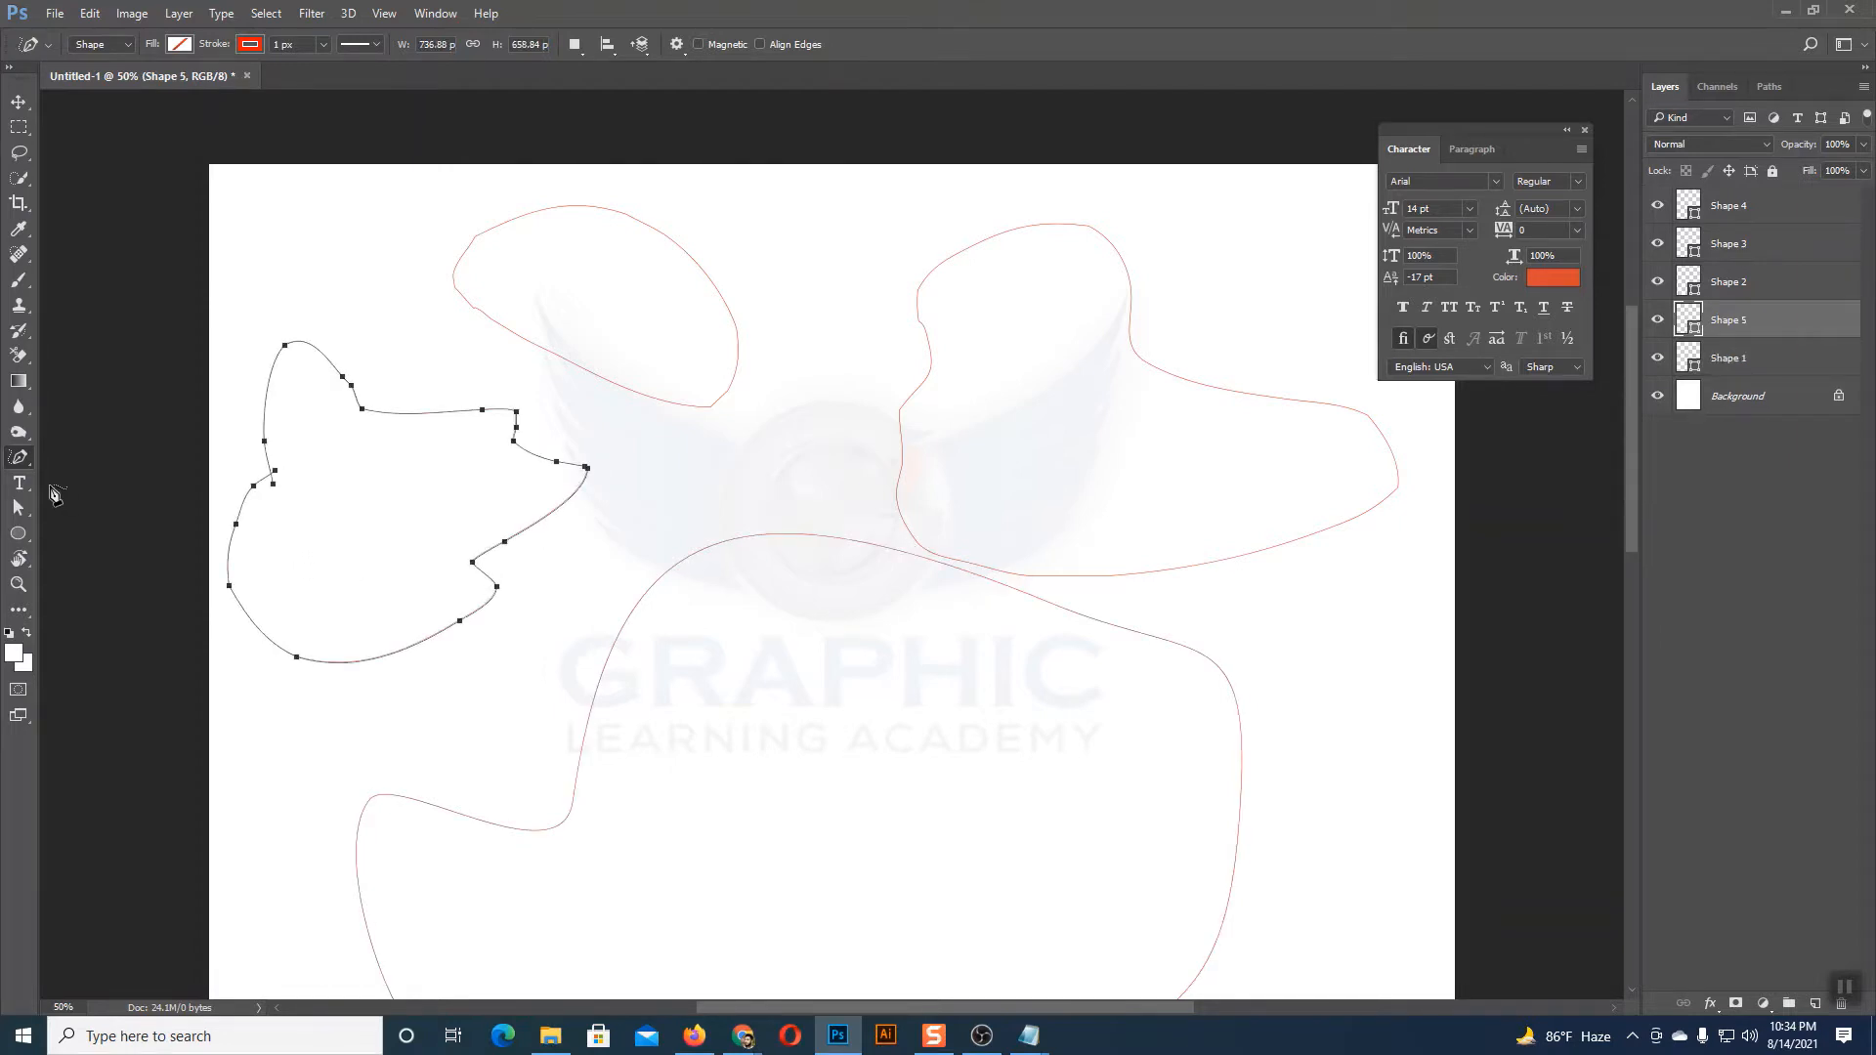
# Step: Add a closed path of mostly straight segments overlapping the left freeform shape with the Pen tool, starting and ending at its open end point
pyautogui.rightClick(19, 452)
pyautogui.click(98, 457)
pyautogui.click(254, 284)
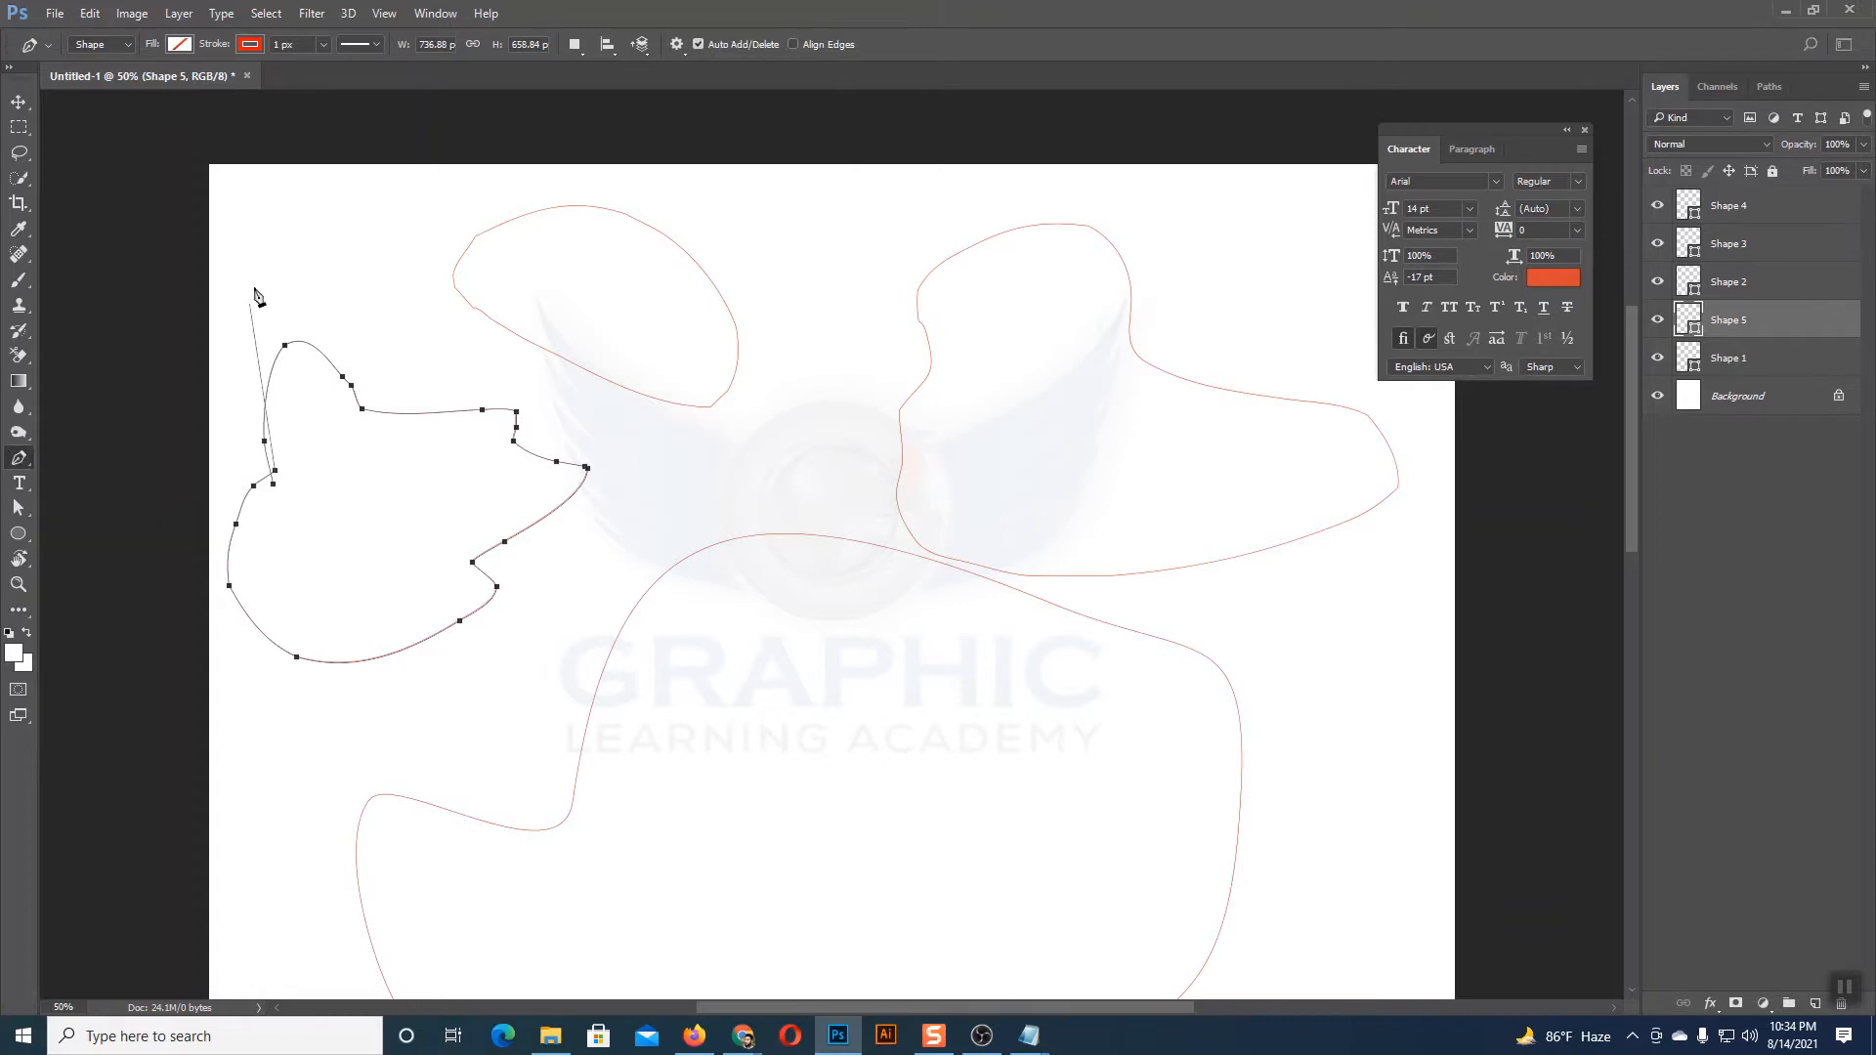
pyautogui.click(312, 276)
pyautogui.click(447, 300)
pyautogui.click(507, 438)
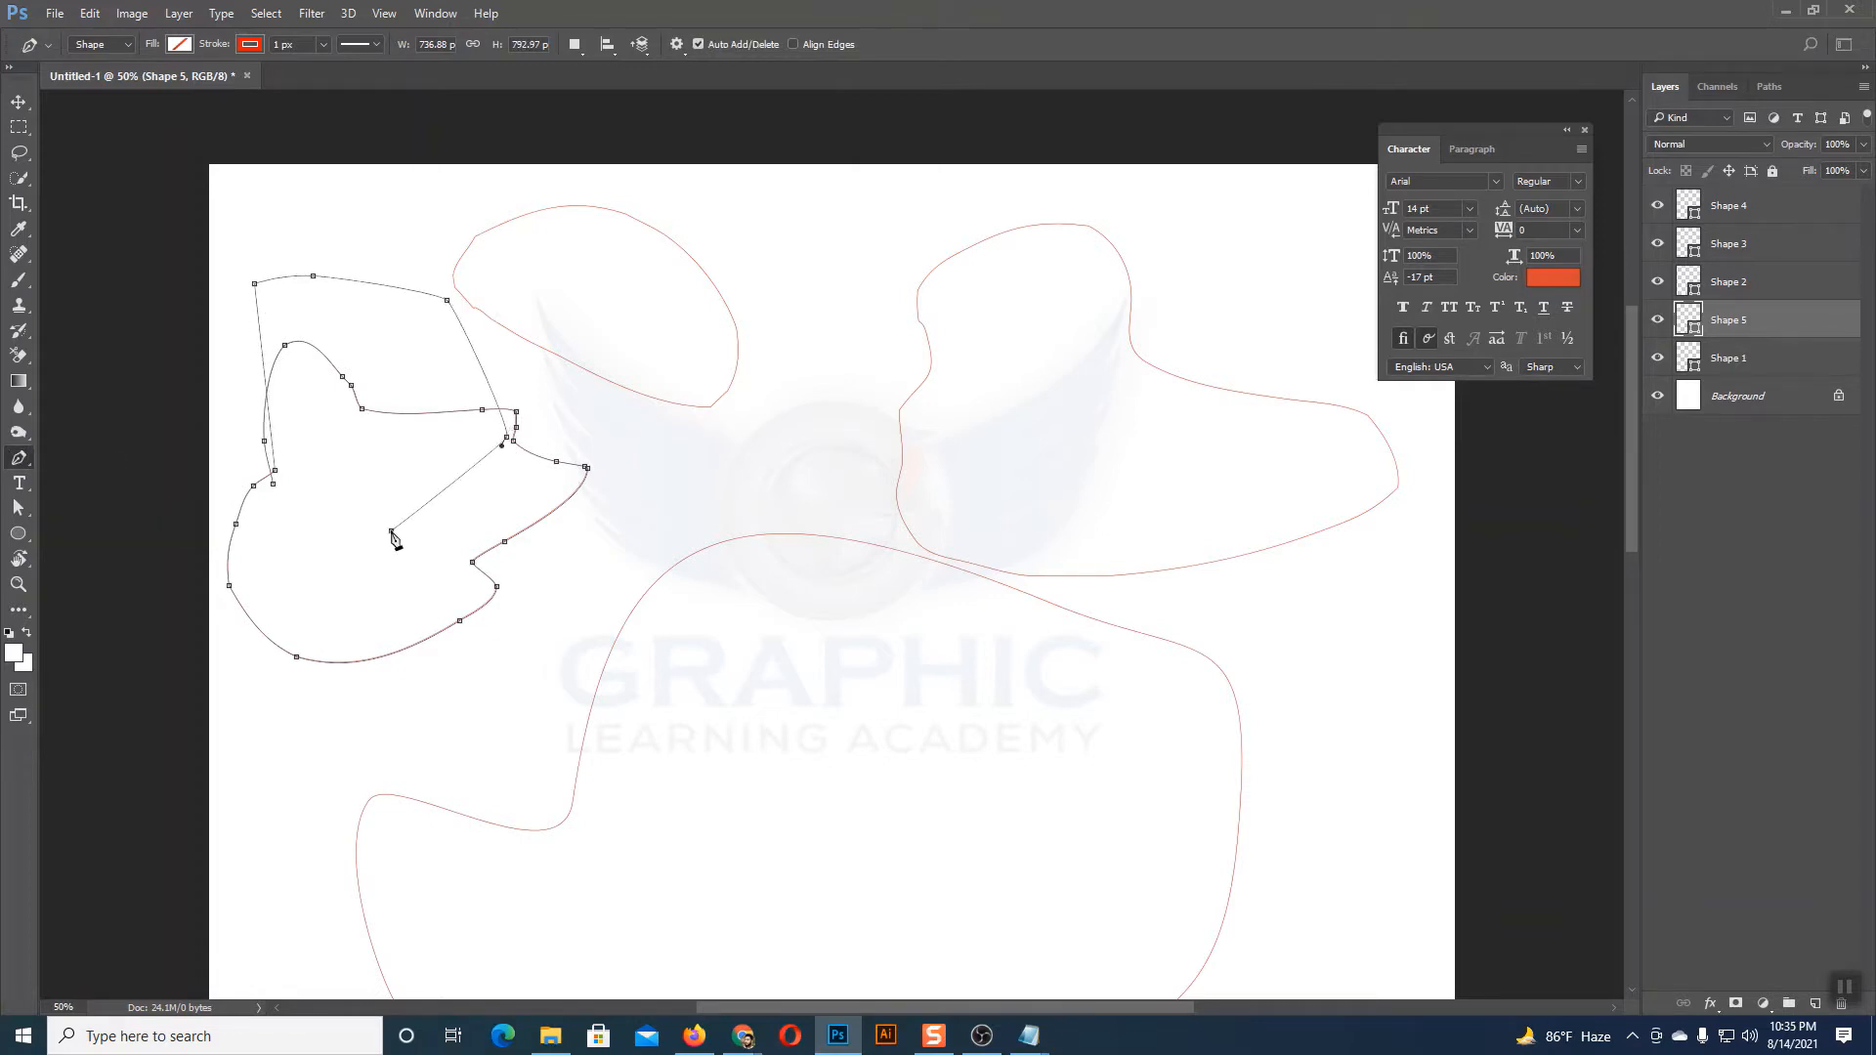
pyautogui.click(391, 531)
pyautogui.click(273, 483)
# Step: Draw a closed freeform shape about 1413 × 1103 px around the upper-right shape with the Freeform Pen tool
pyautogui.rightClick(21, 469)
pyautogui.click(70, 479)
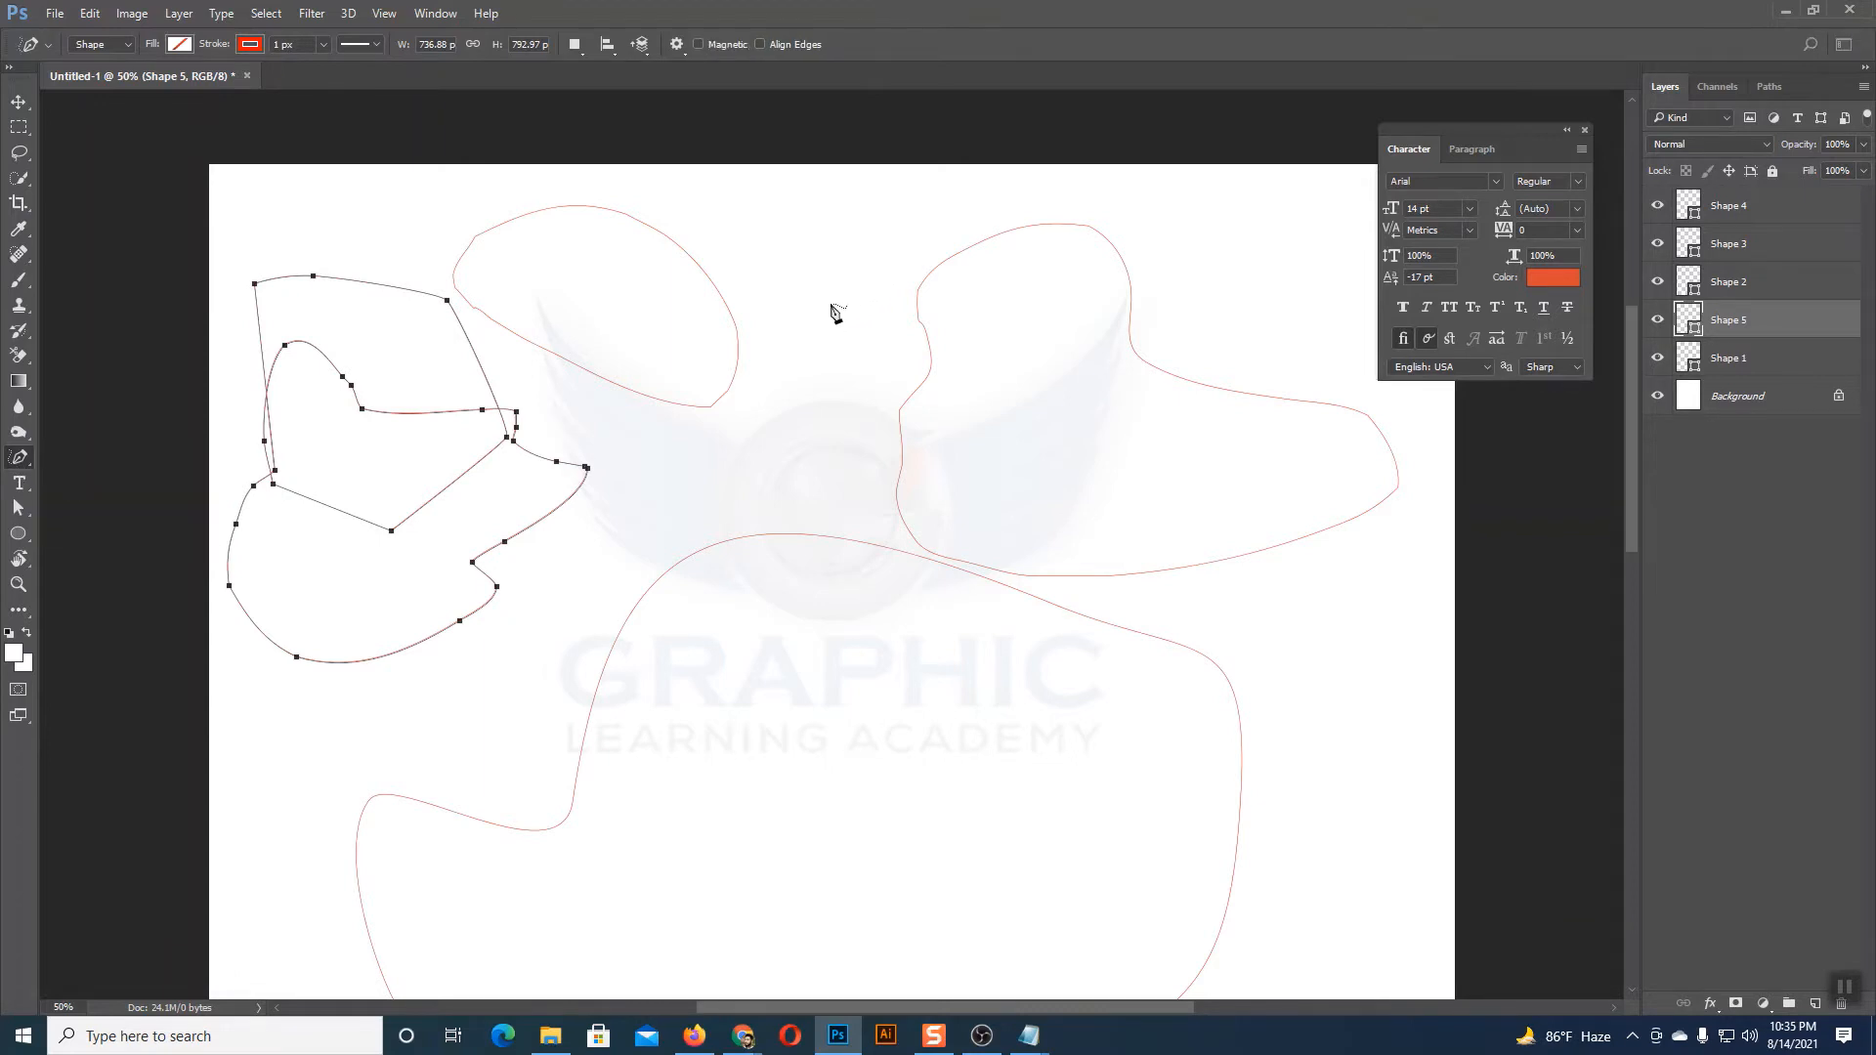
pyautogui.moveTo(830, 303)
pyautogui.mouseDown()
pyautogui.moveTo(942, 204)
pyautogui.moveTo(1220, 163)
pyautogui.moveTo(1427, 494)
pyautogui.moveTo(1441, 570)
pyautogui.moveTo(1027, 677)
pyautogui.moveTo(840, 618)
pyautogui.moveTo(794, 373)
pyautogui.moveTo(829, 302)
pyautogui.mouseUp()
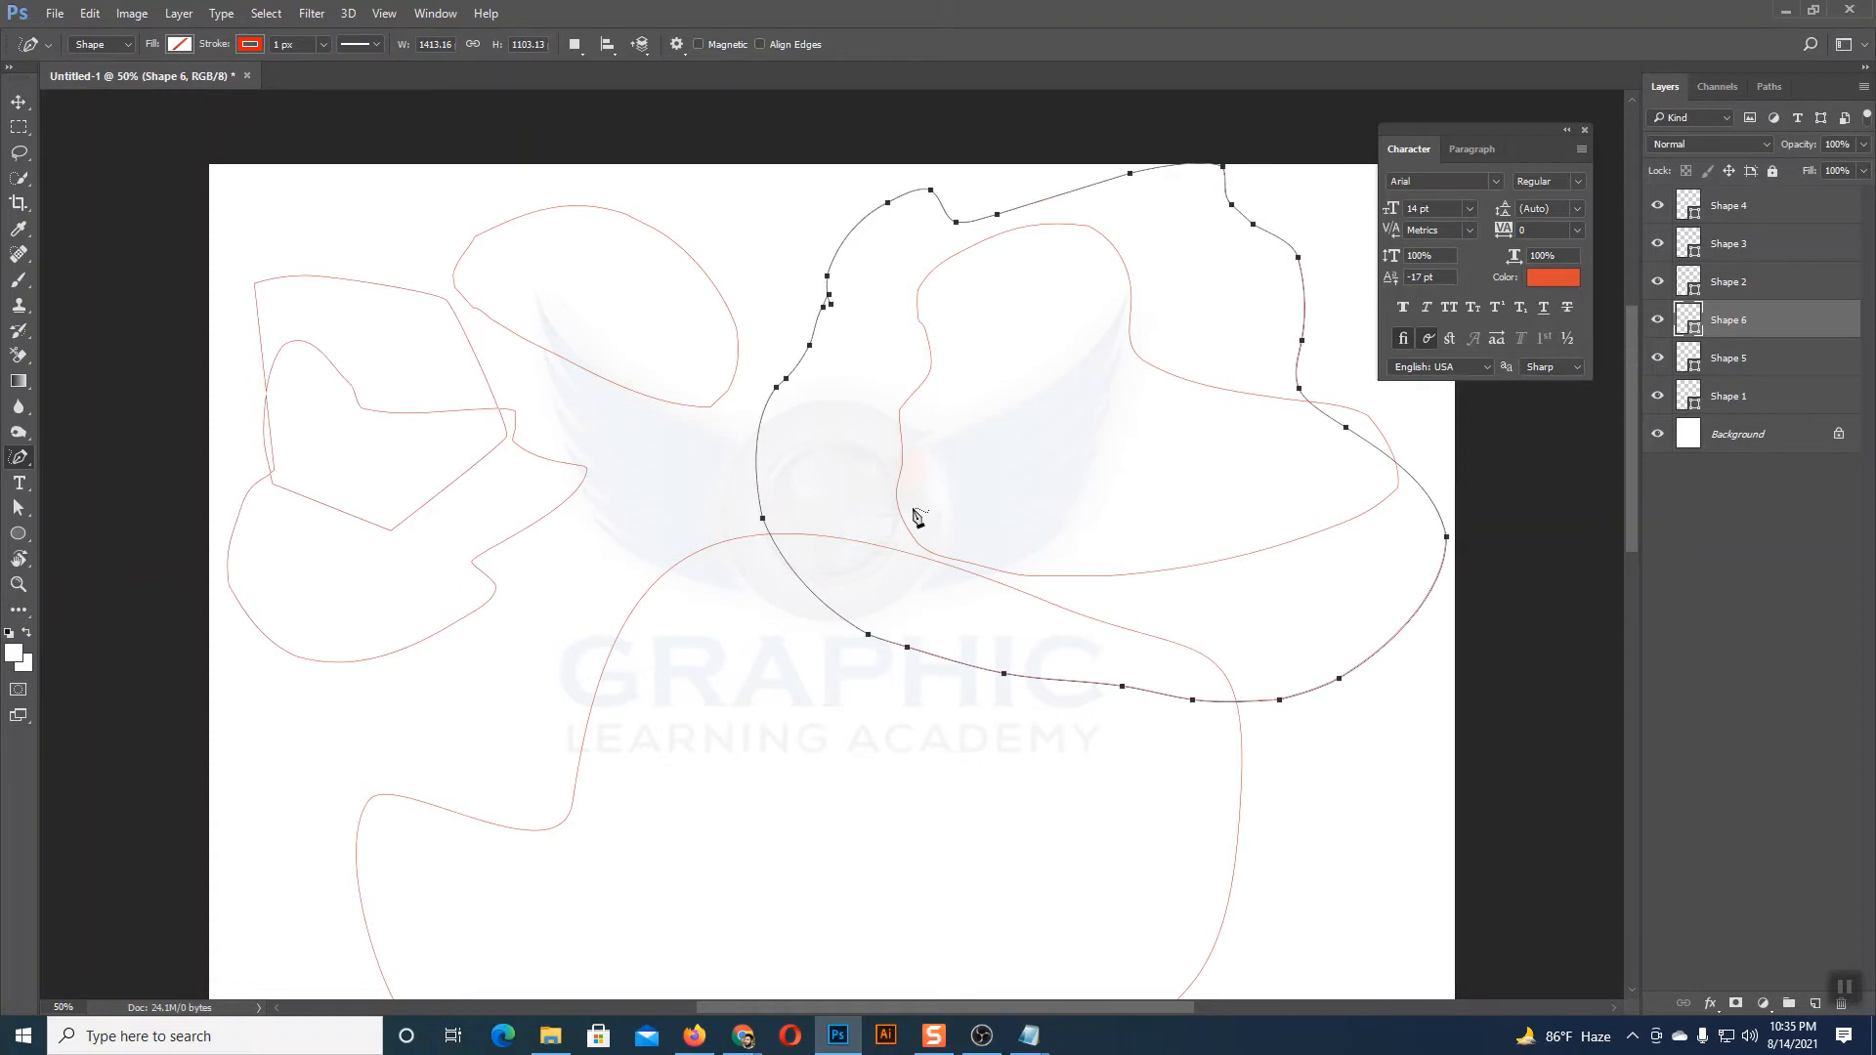
# Step: Delete the Shape 6, Shape 5 and Shape 1 layers, and undo the deletion of the Background layer
pyautogui.click(23, 102)
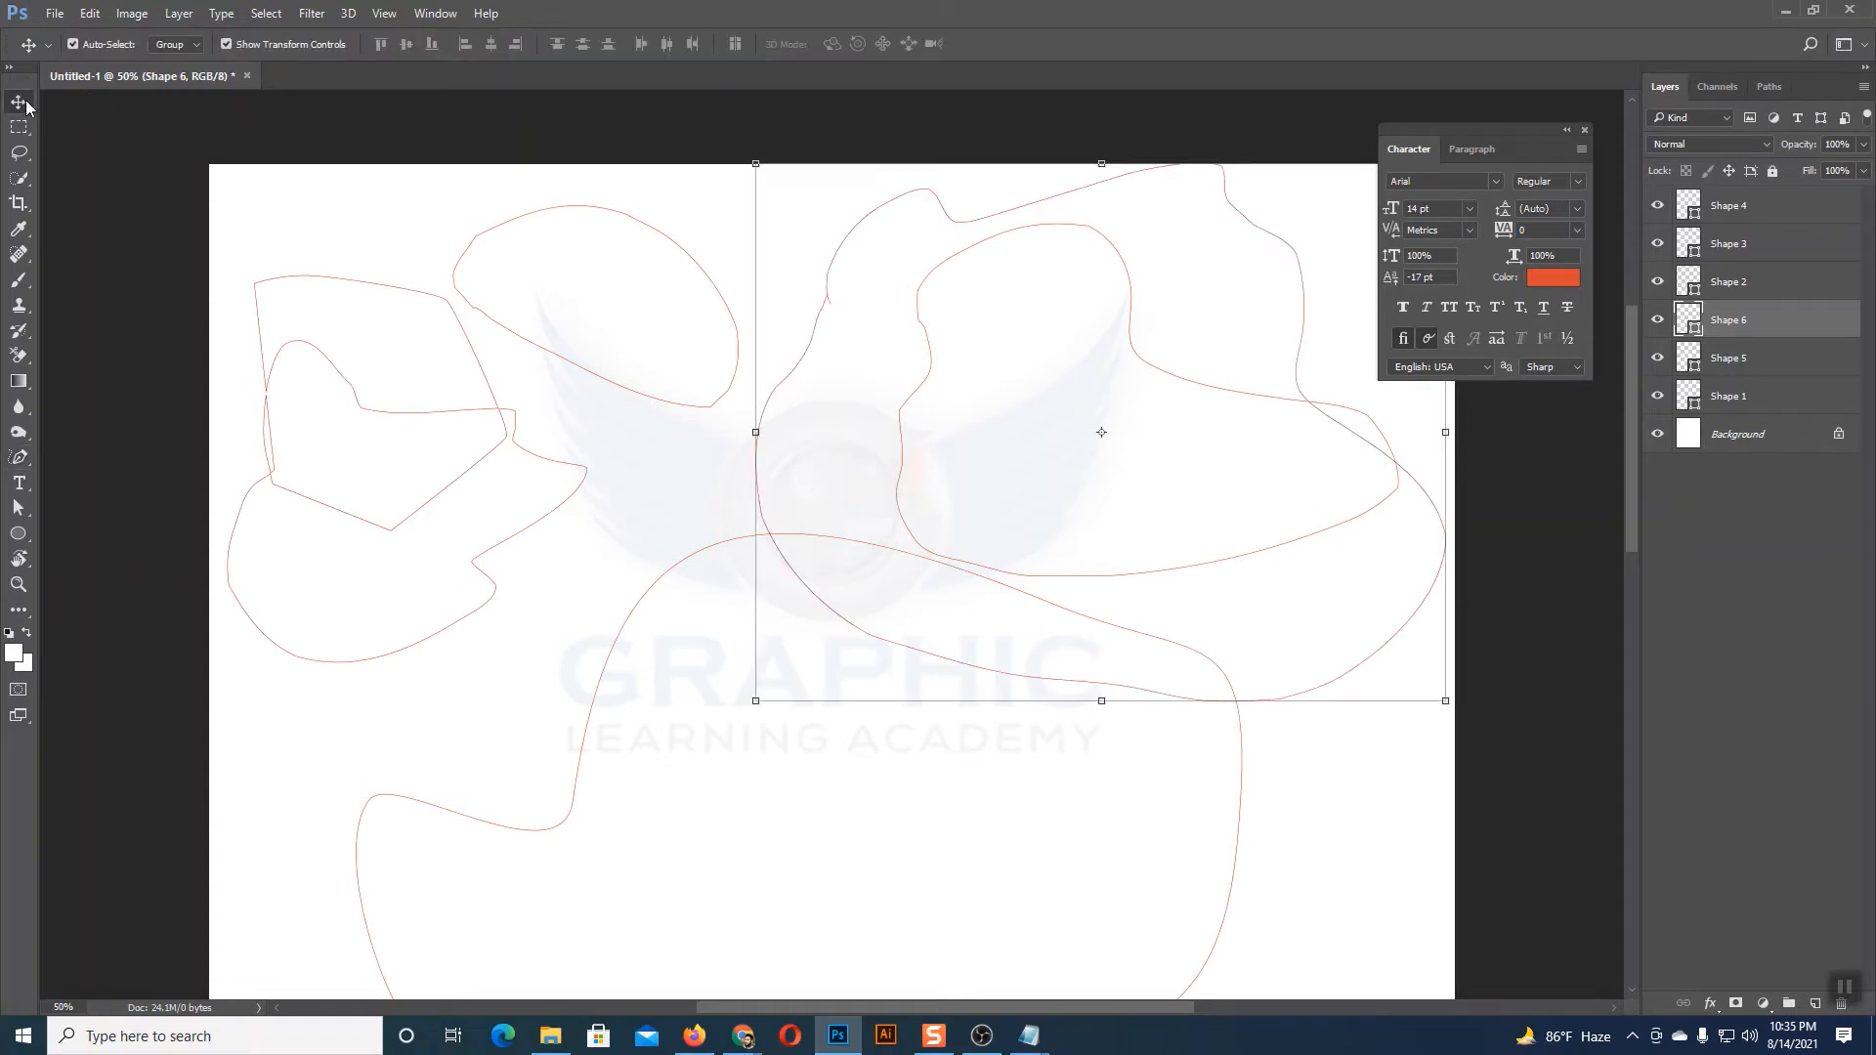
pyautogui.press('Delete')
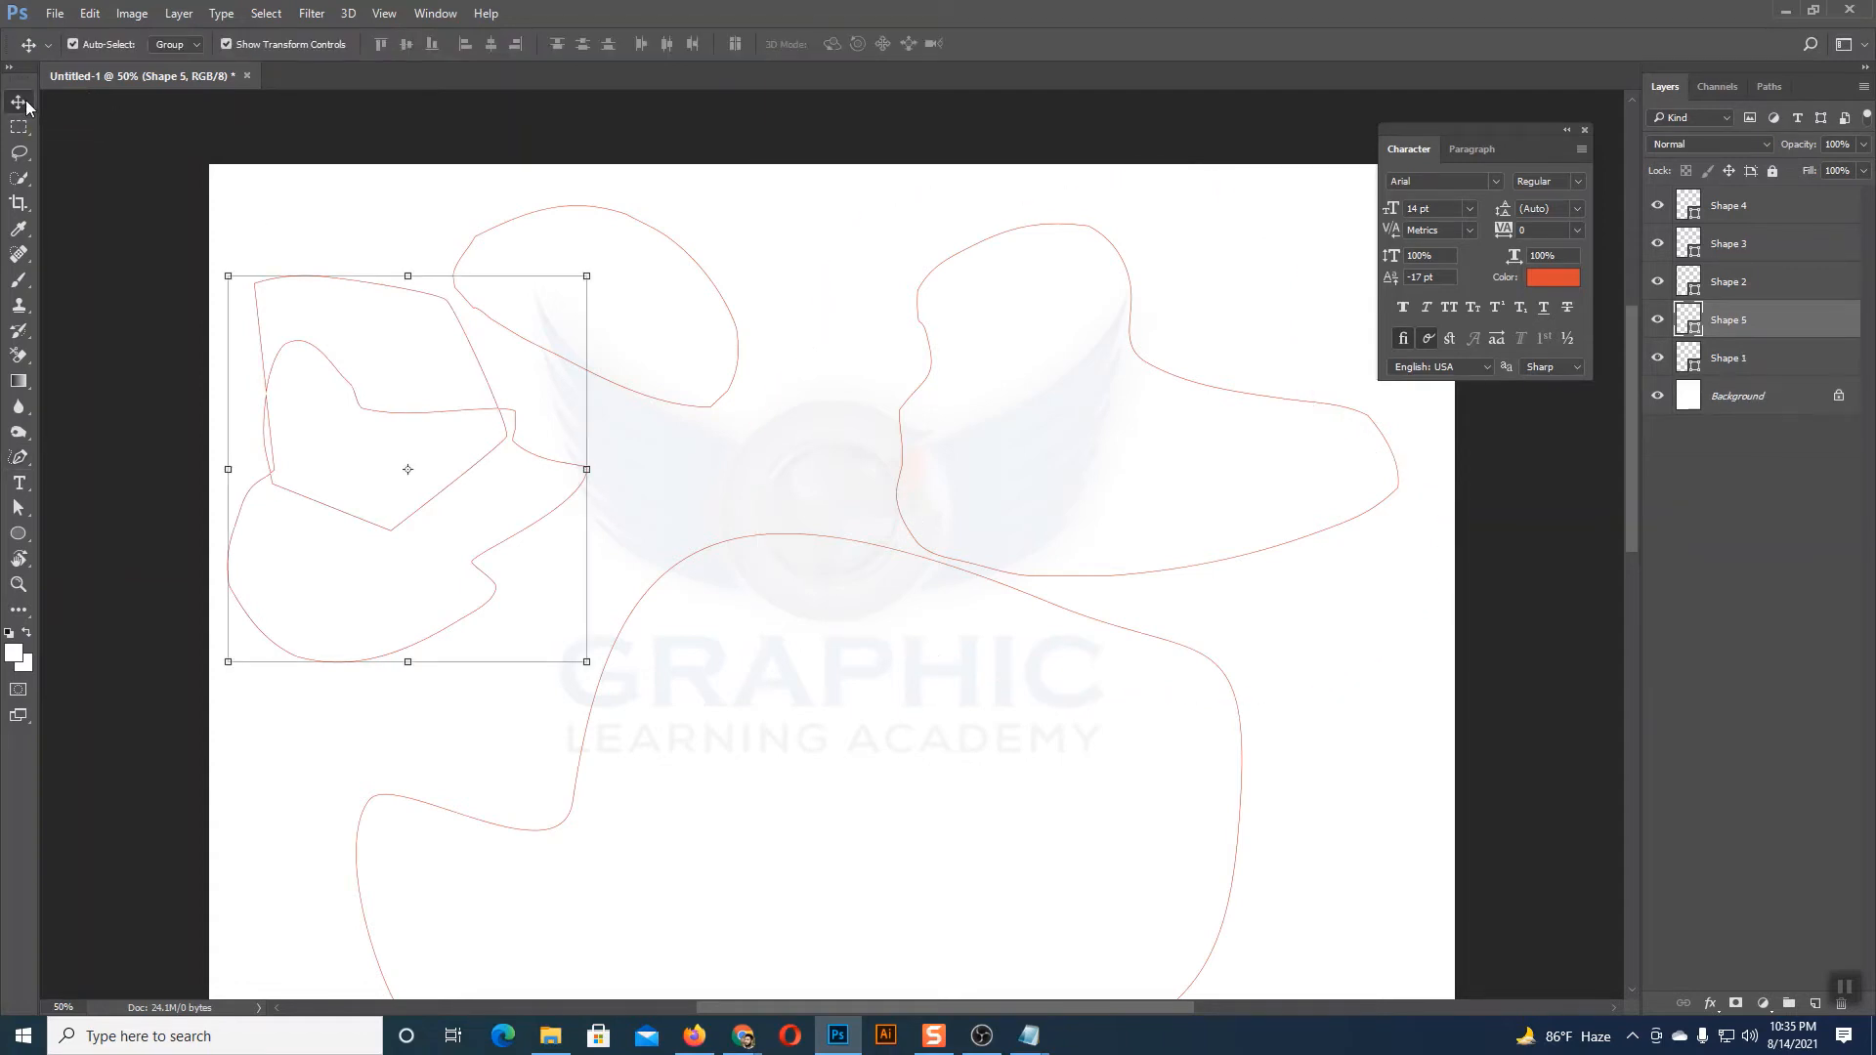
pyautogui.press('Delete')
pyautogui.press('Delete')
pyautogui.press('Delete')
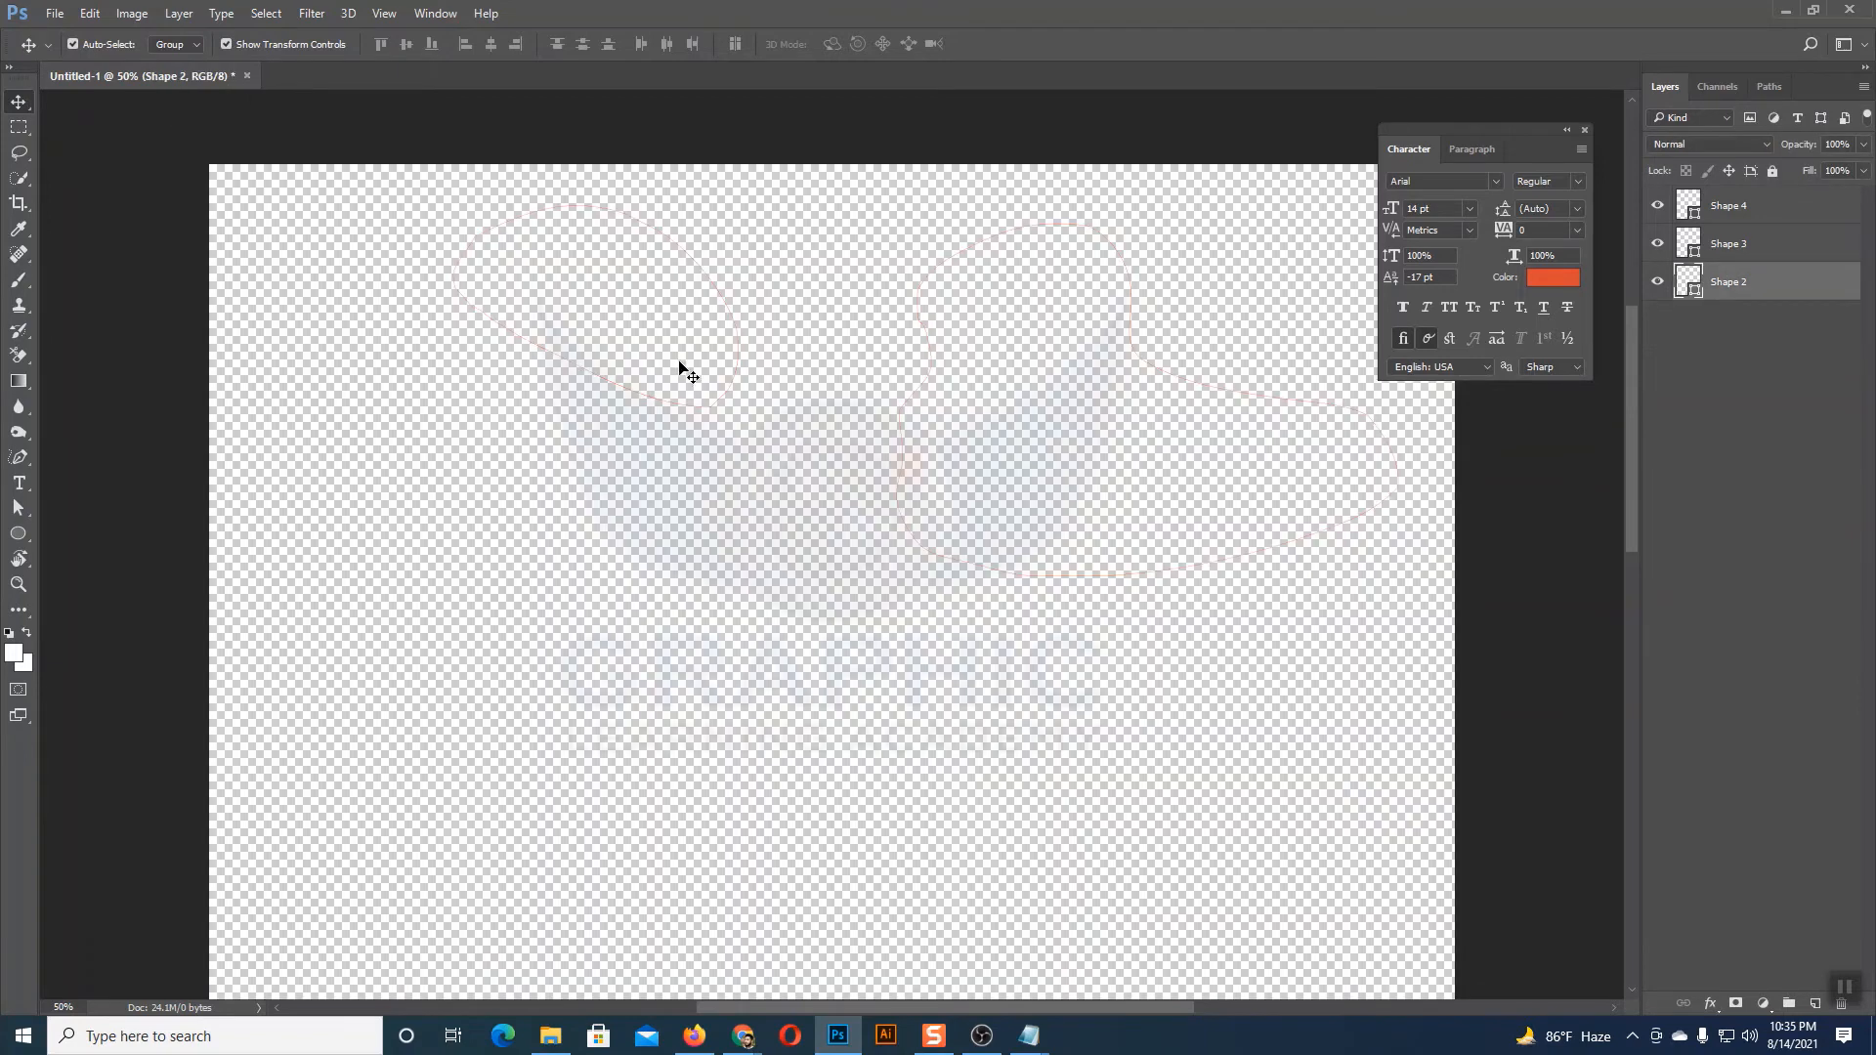
pyautogui.hotkey('ctrl', 'z')
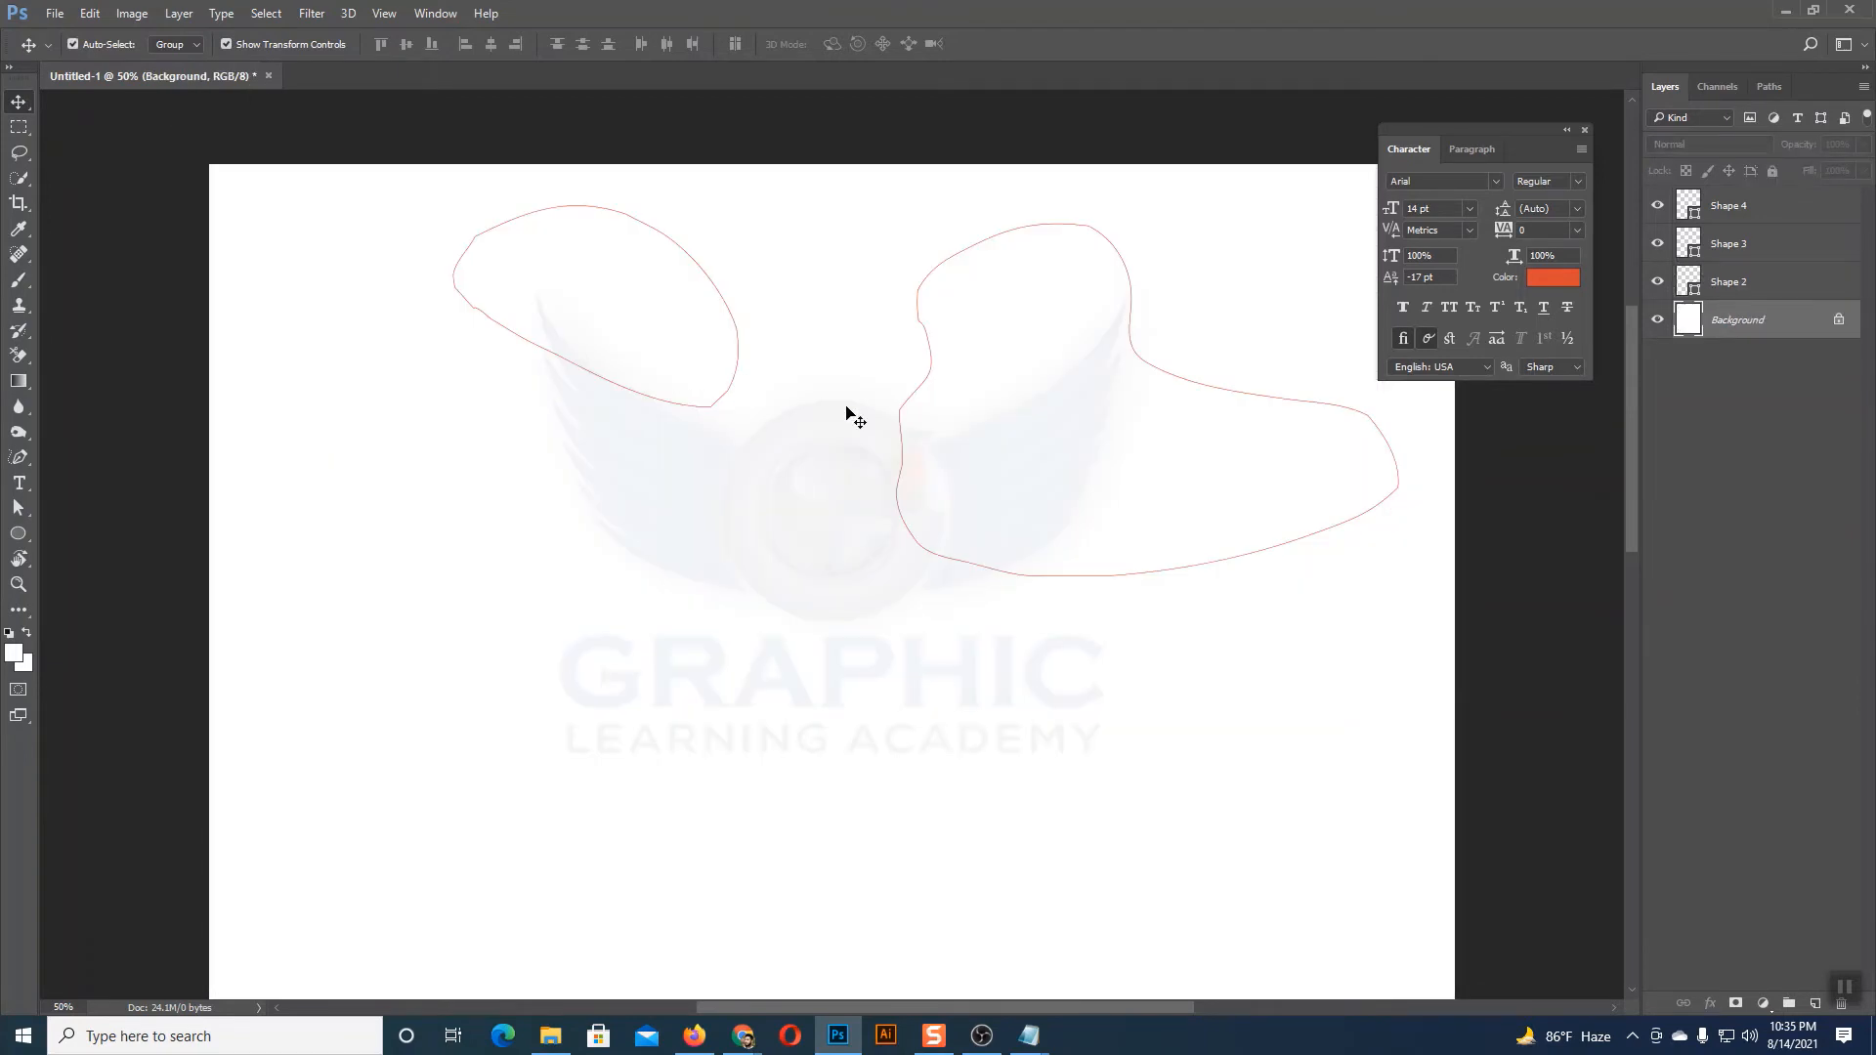
# Step: Delete the Shape 3, Shape 2 and Shape 4 layers to clear the canvas
pyautogui.click(724, 401)
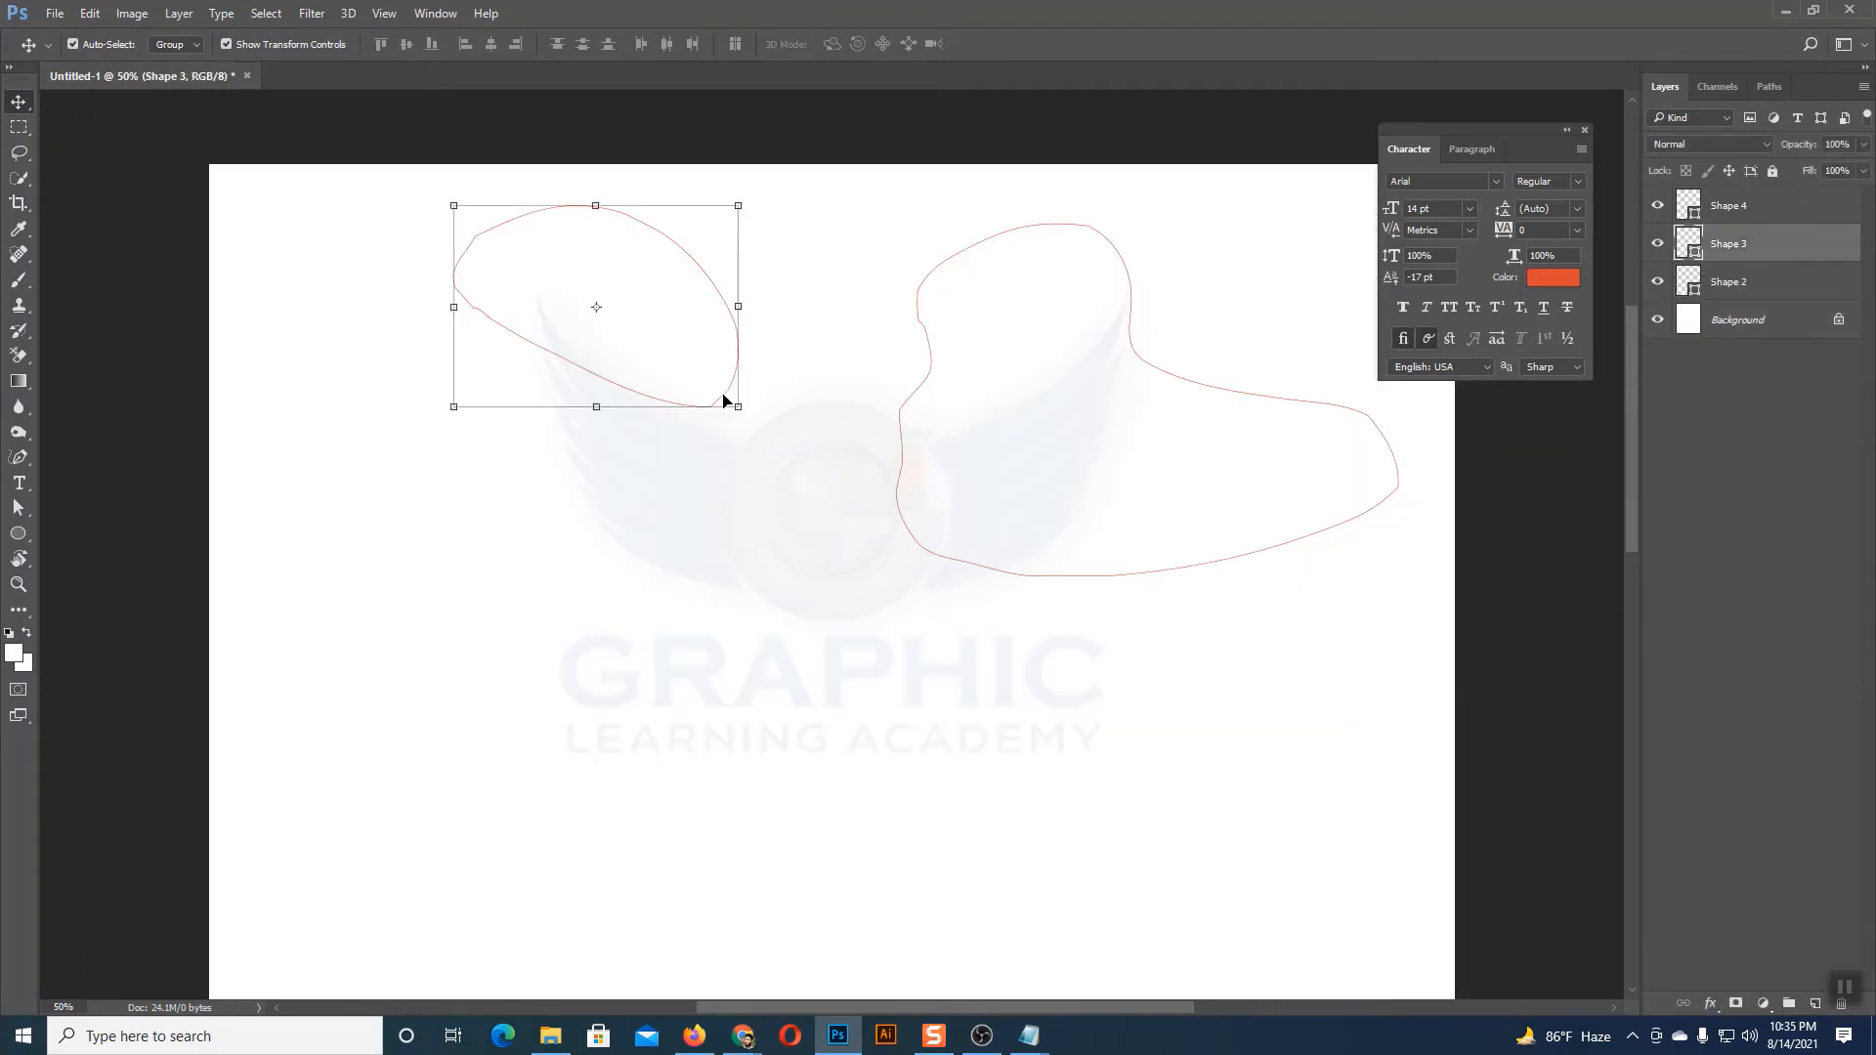
pyautogui.press('Delete')
pyautogui.click(917, 548)
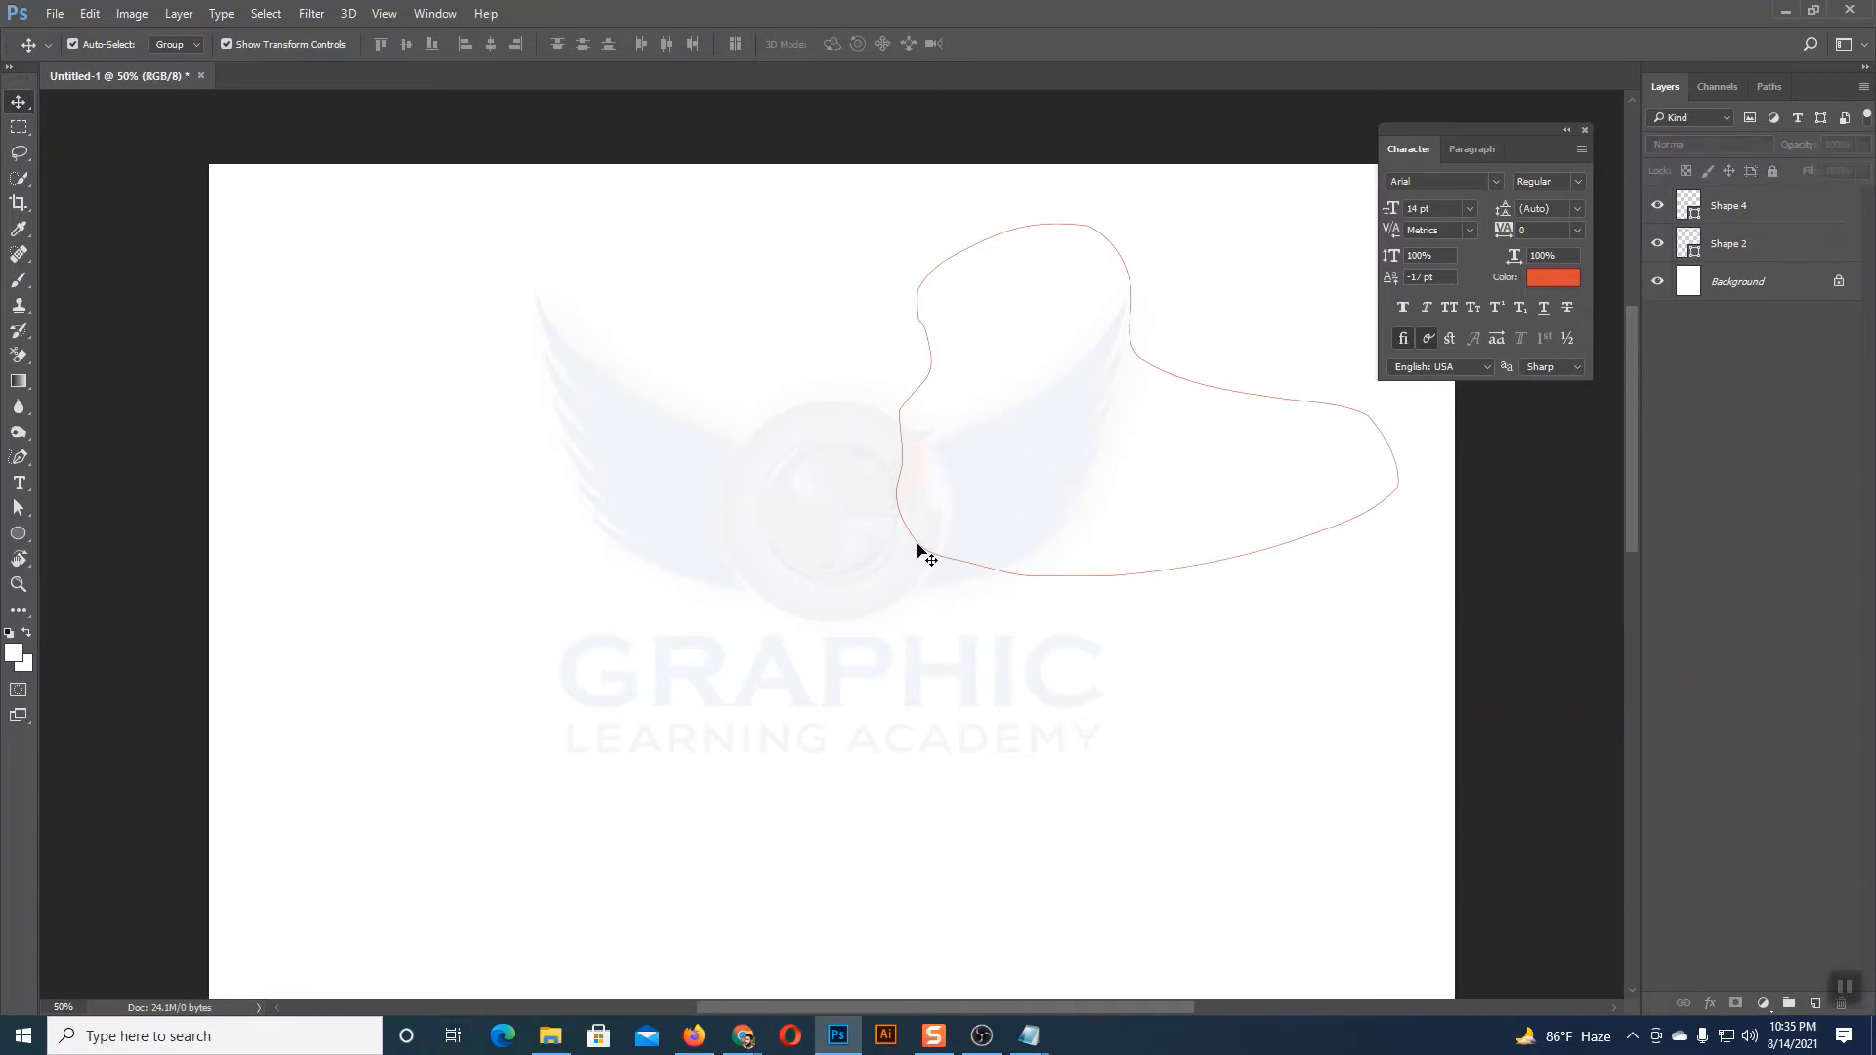
pyautogui.click(1727, 244)
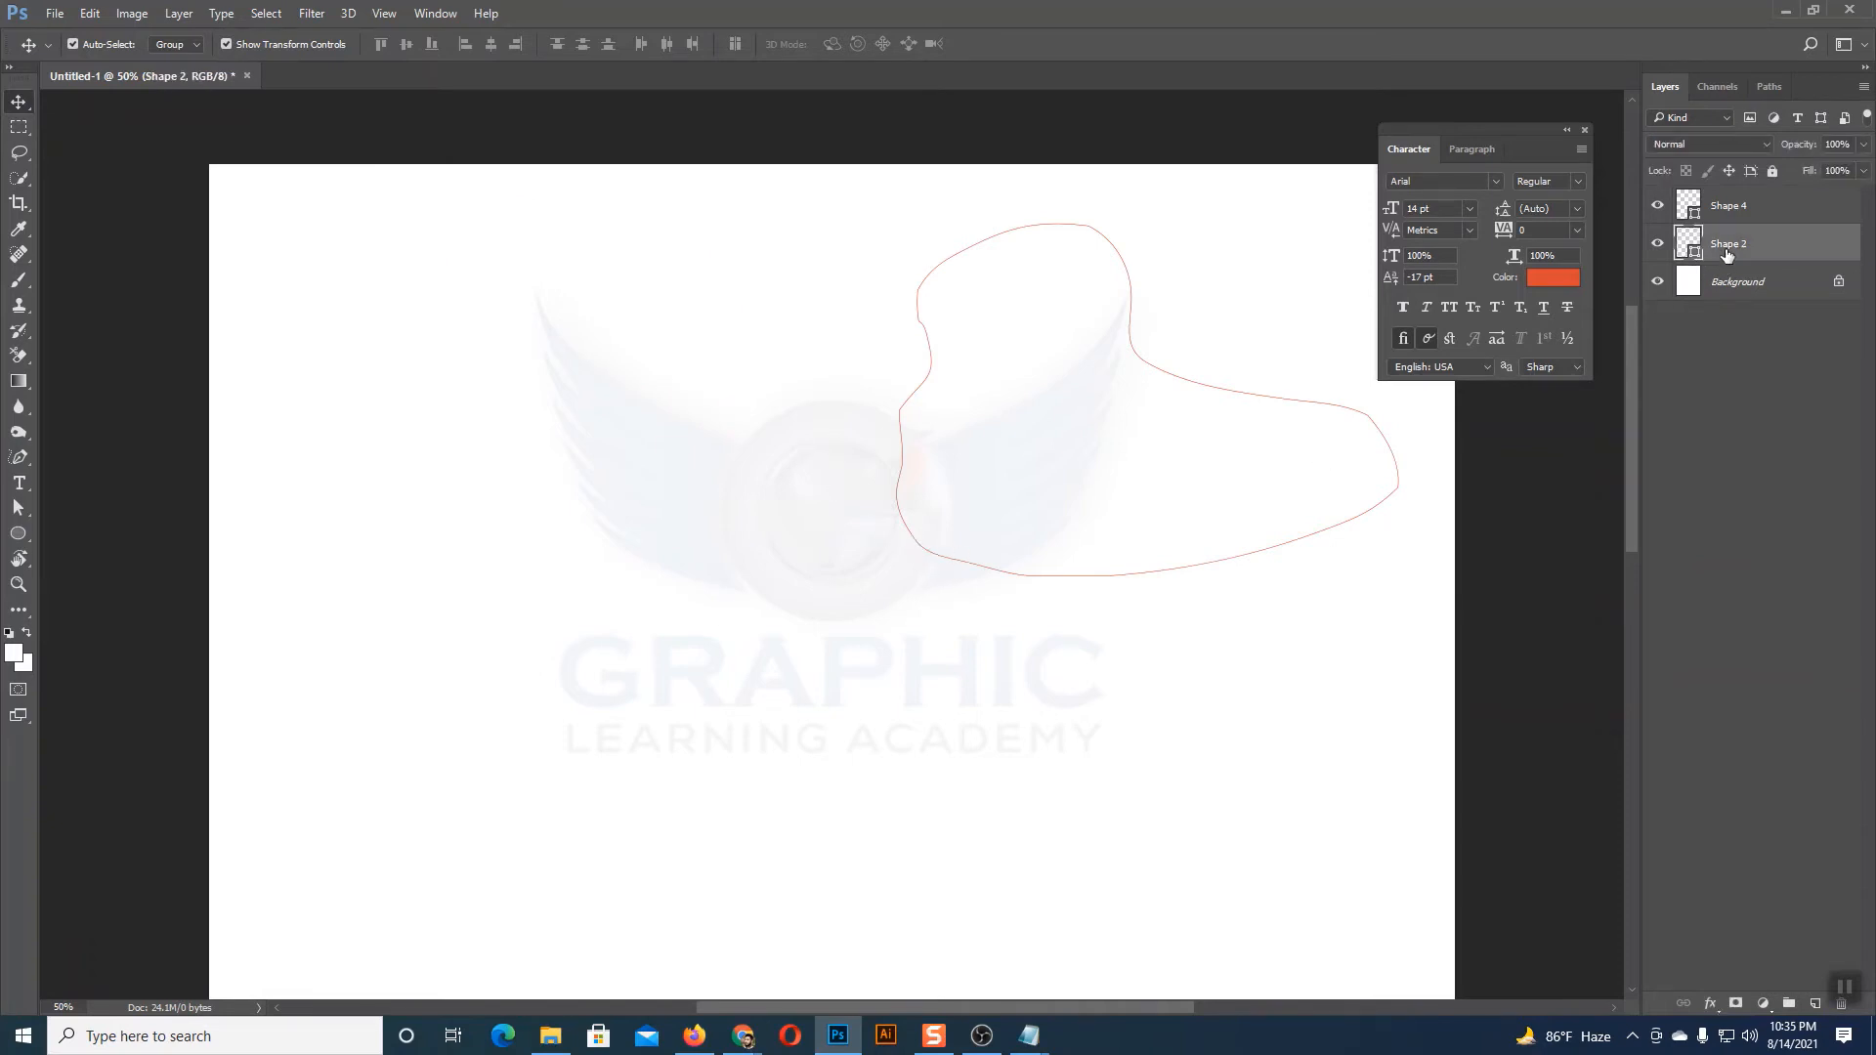
pyautogui.press('Delete')
pyautogui.click(1735, 207)
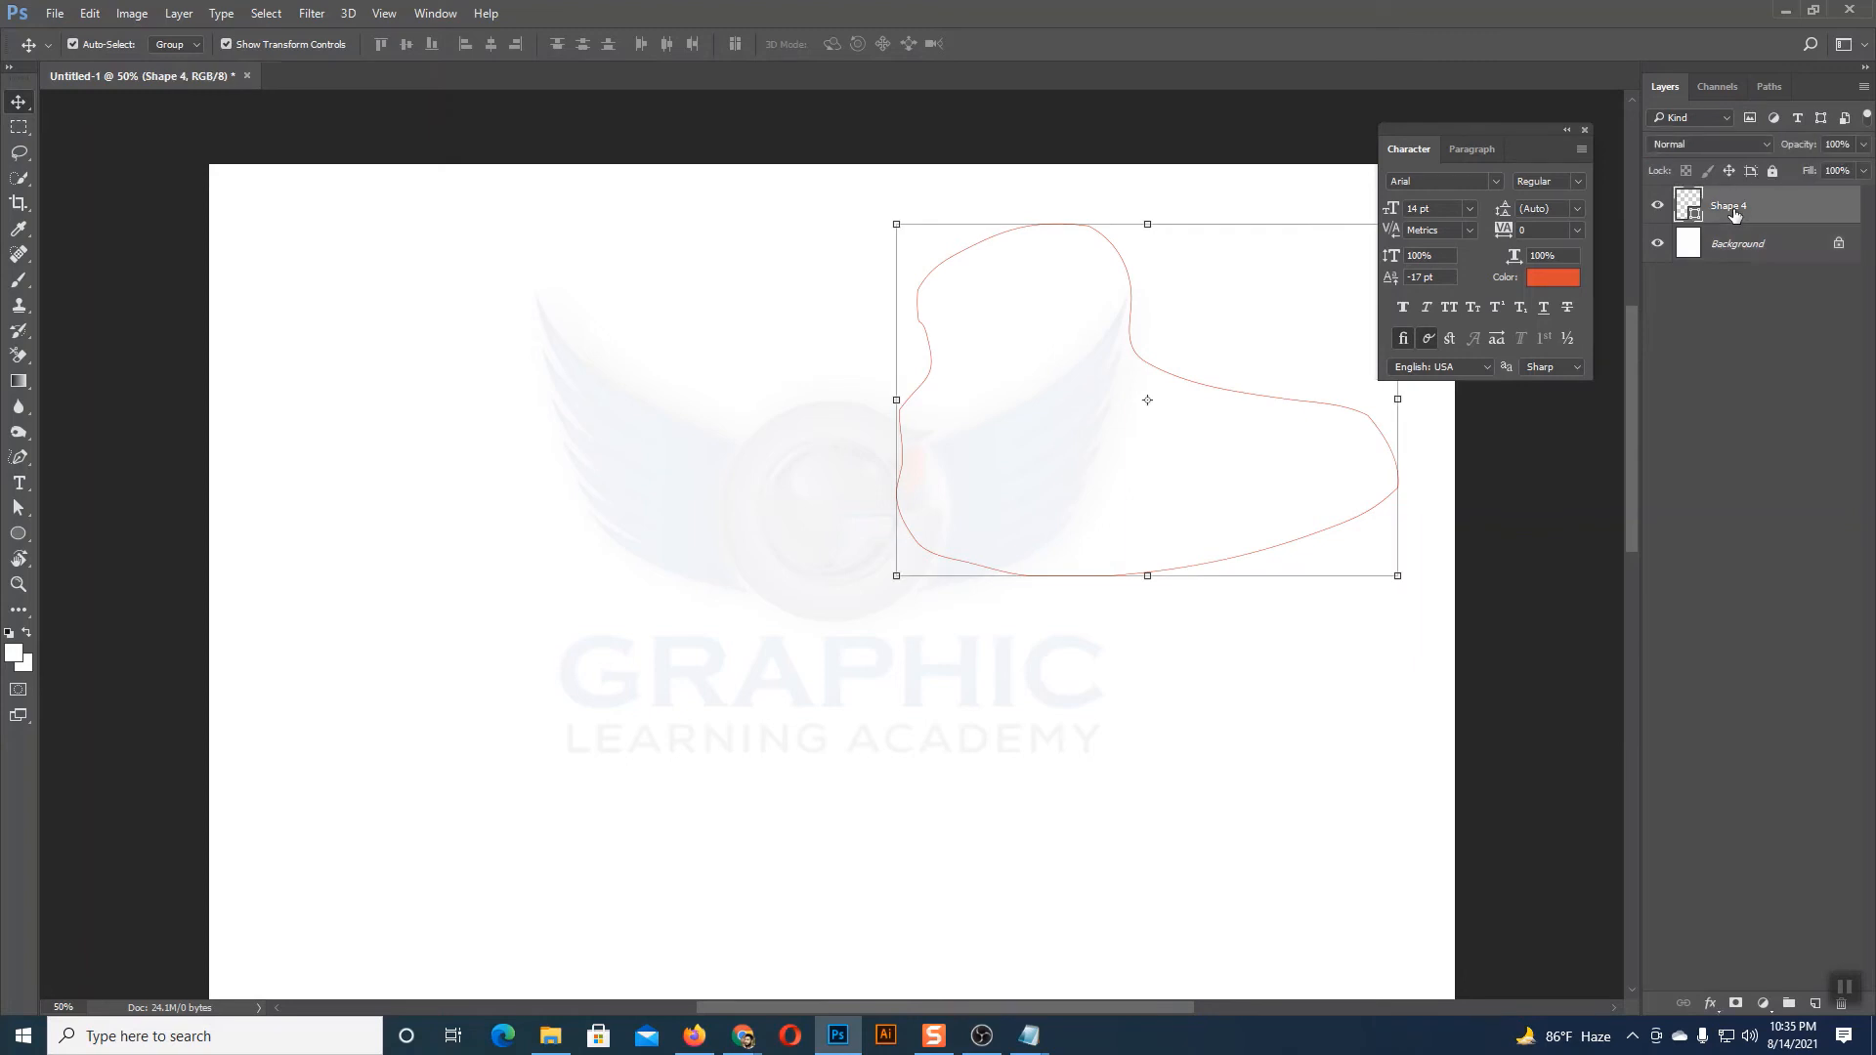
pyautogui.press('Delete')
pyautogui.scroll(-2, 1178, 480)
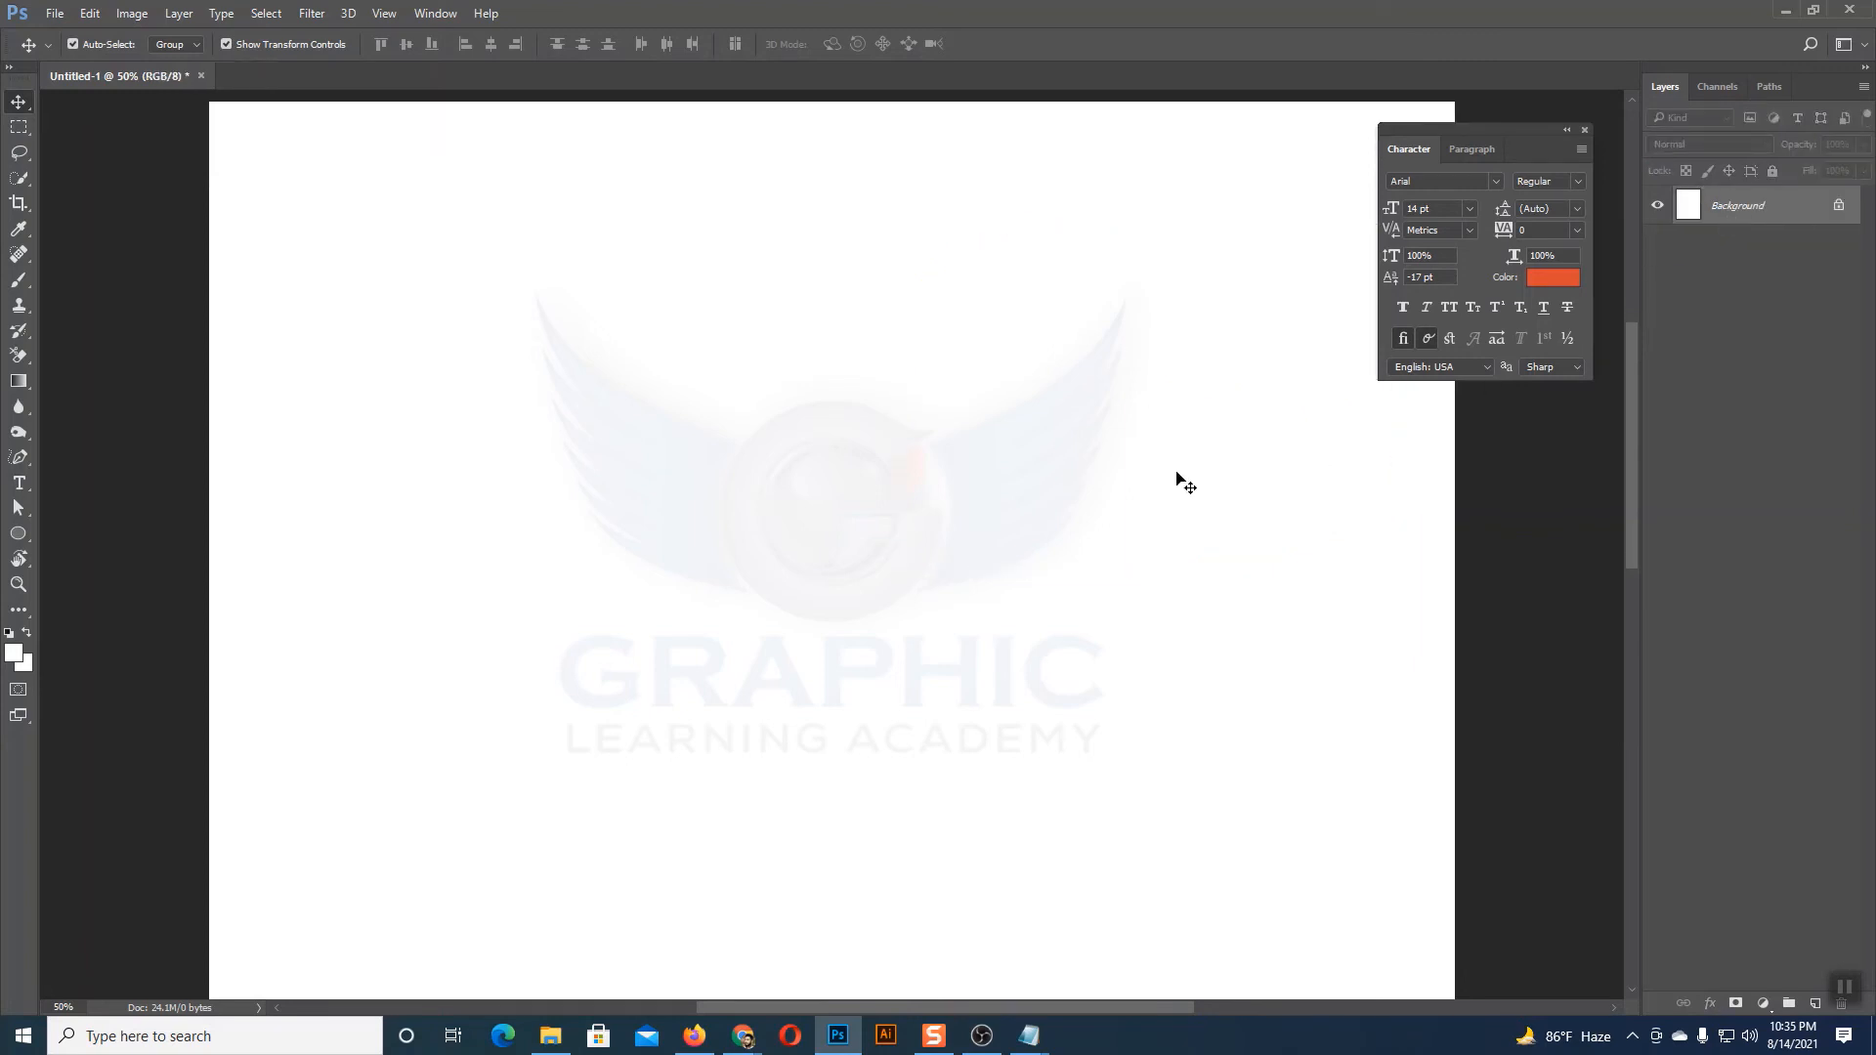
pyautogui.scroll(2, 1179, 481)
pyautogui.hotkey('ctrl', '-')
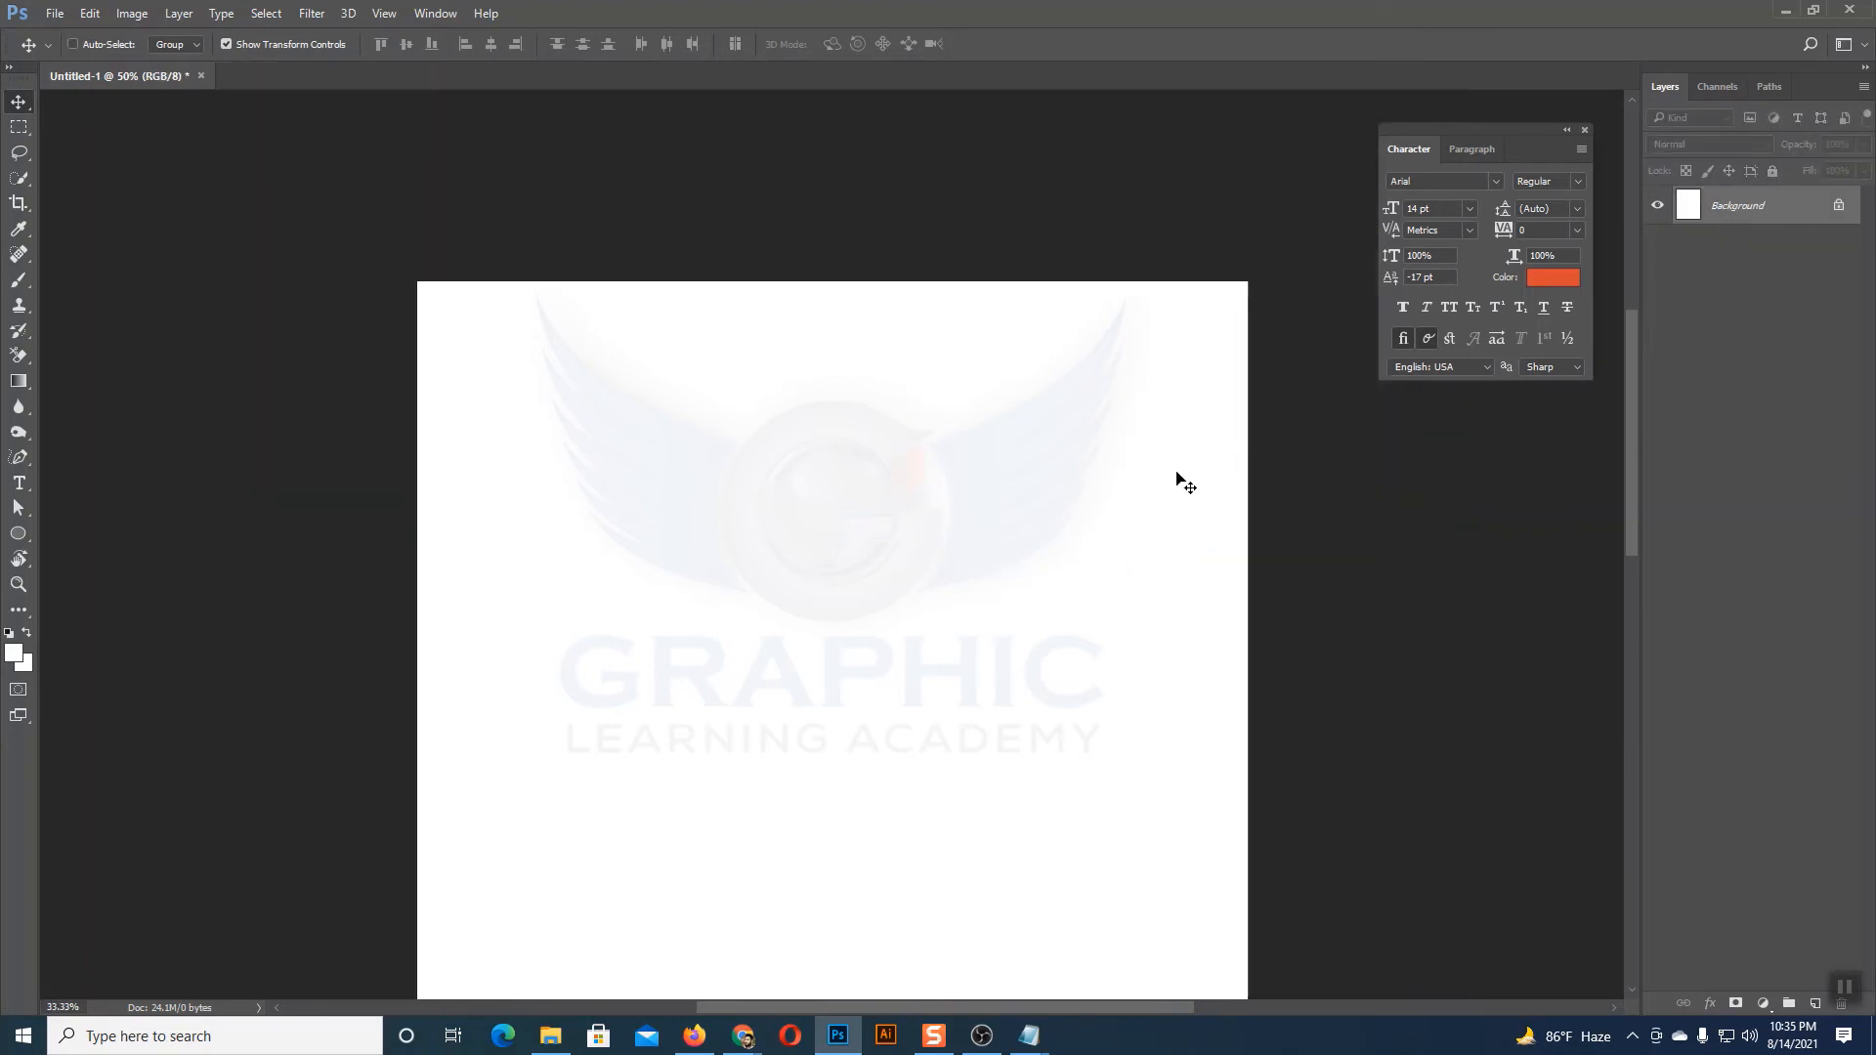
pyautogui.scroll(-2, 1041, 554)
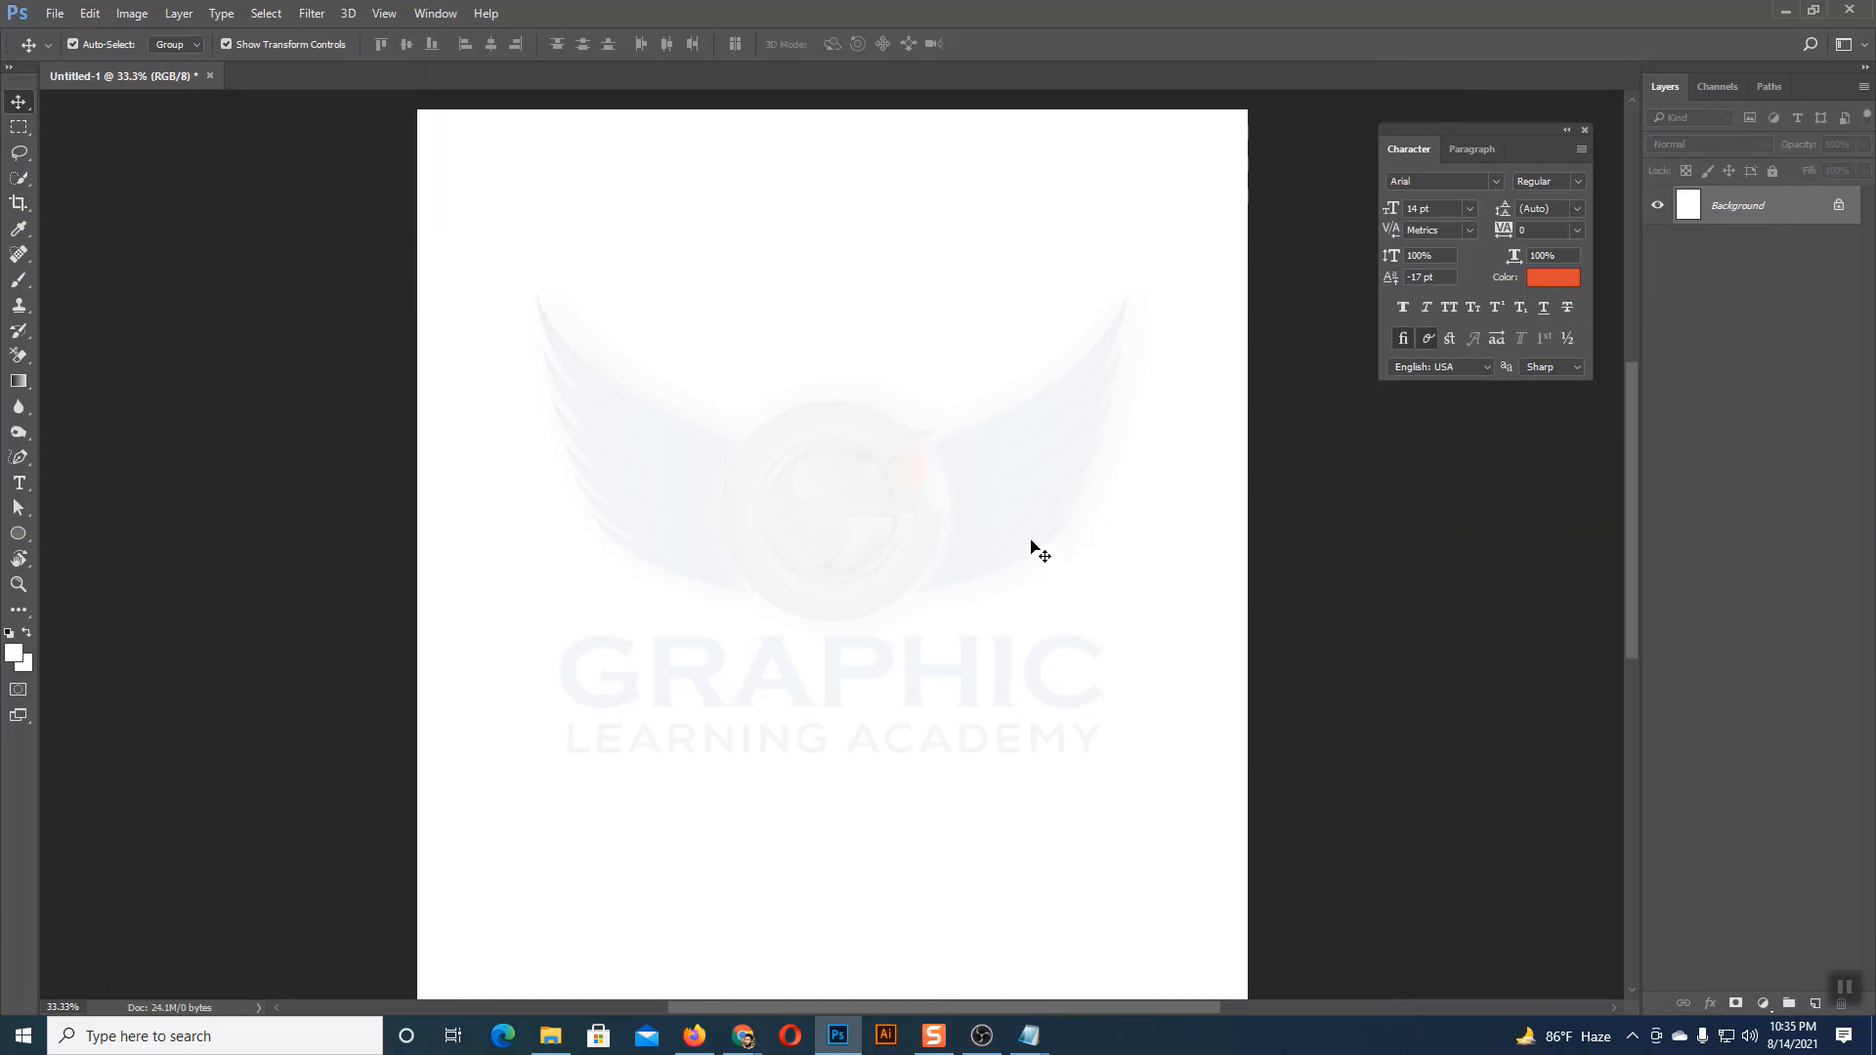